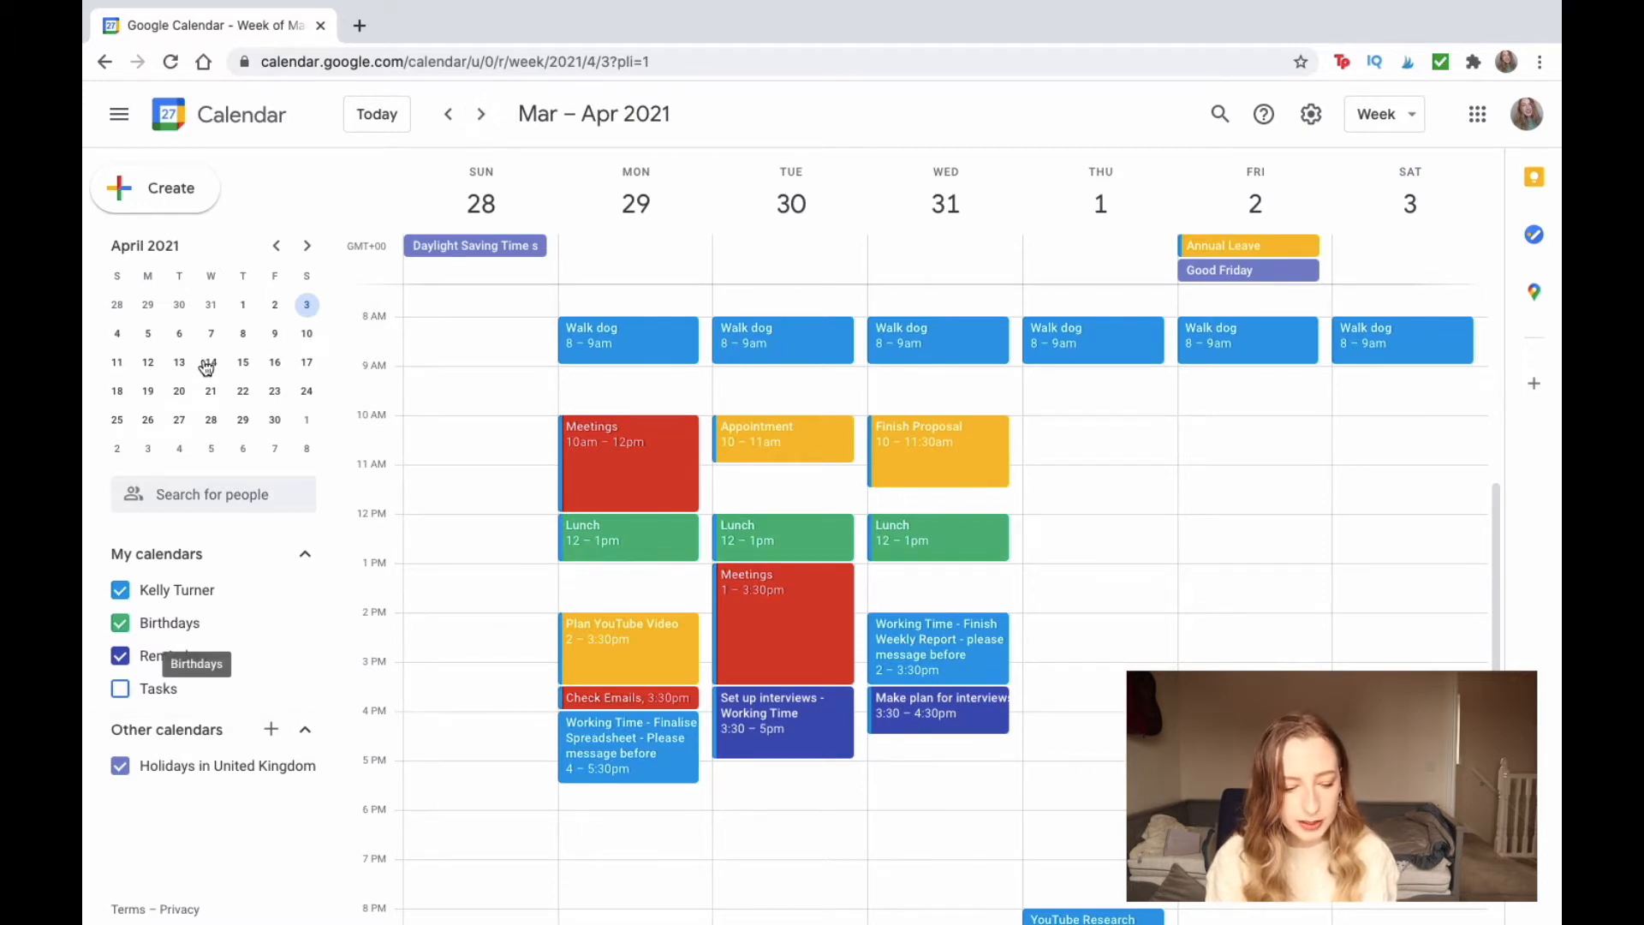
Step: Browse the mini month calendar two months ahead and return to April 2021
{"action": "left_click", "coordinate": [304, 247]}
{"action": "left_click", "coordinate": [306, 247]}
{"action": "left_click", "coordinate": [277, 248]}
{"action": "left_click", "coordinate": [277, 248]}
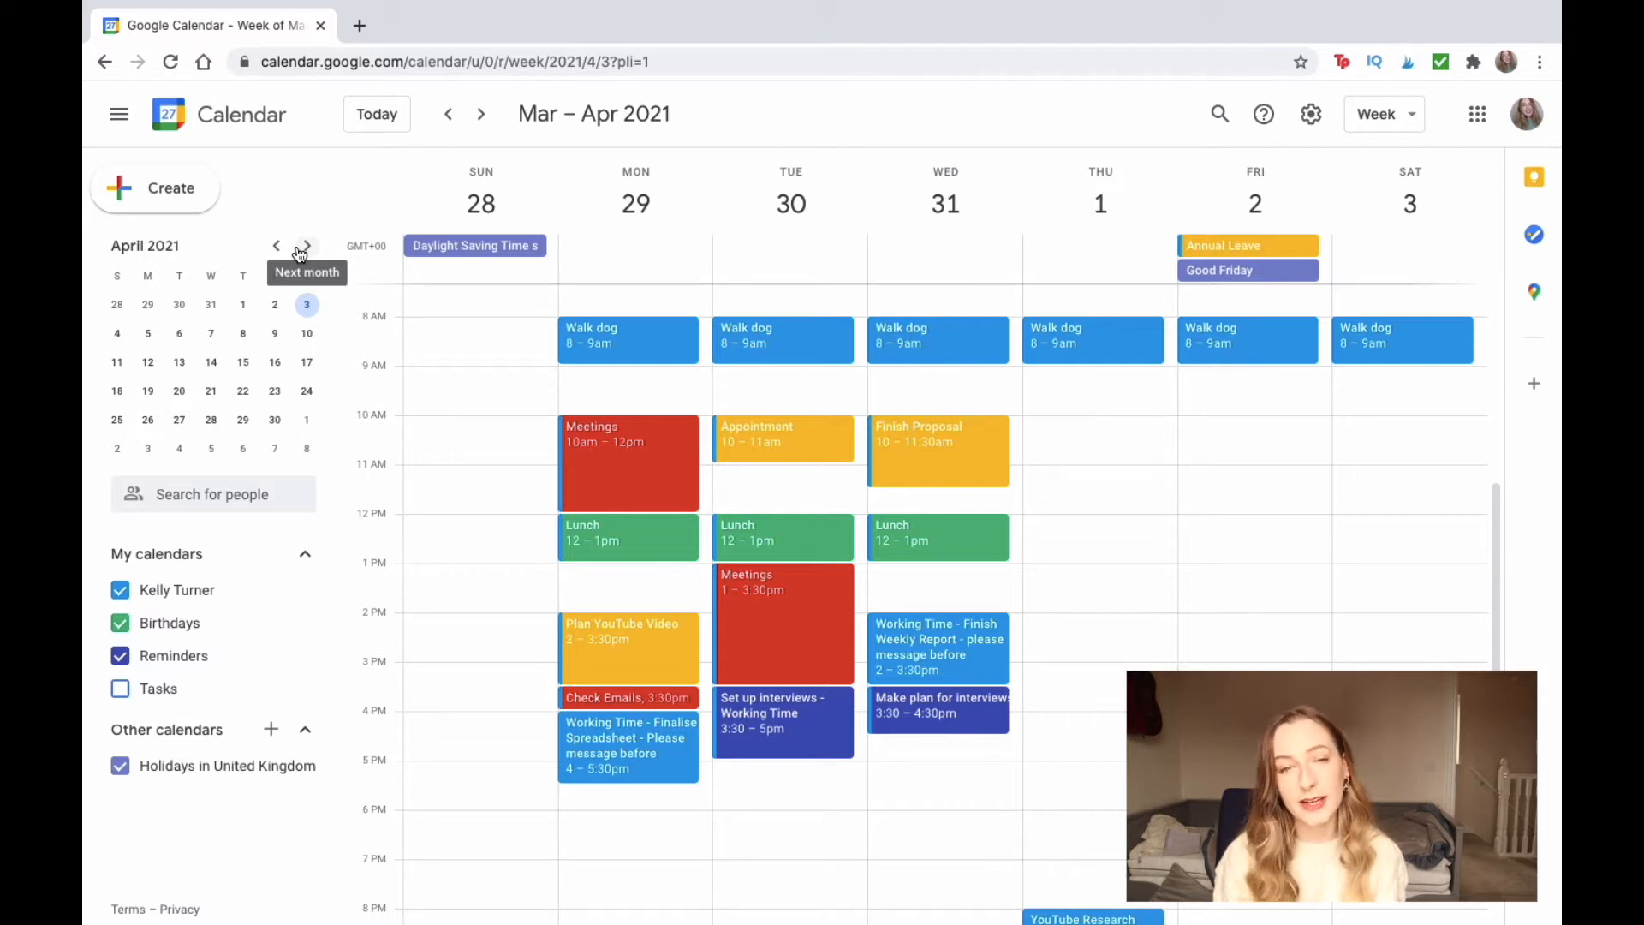
{"action": "left_click", "coordinate": [159, 188]}
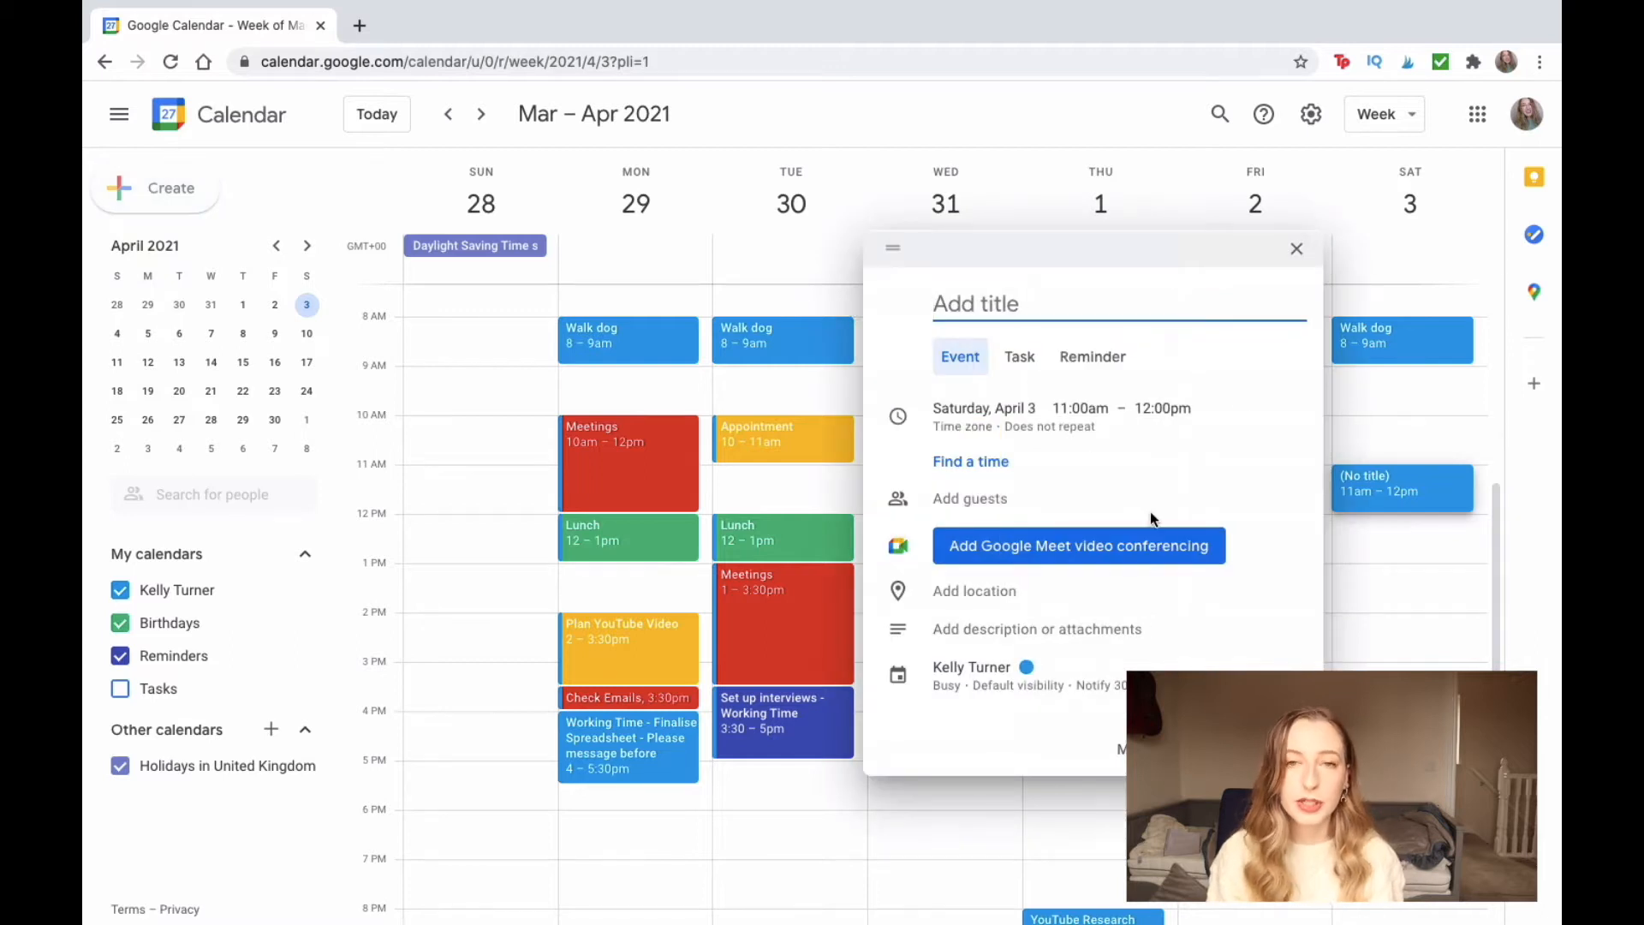
{"action": "left_click", "coordinate": [1298, 253]}
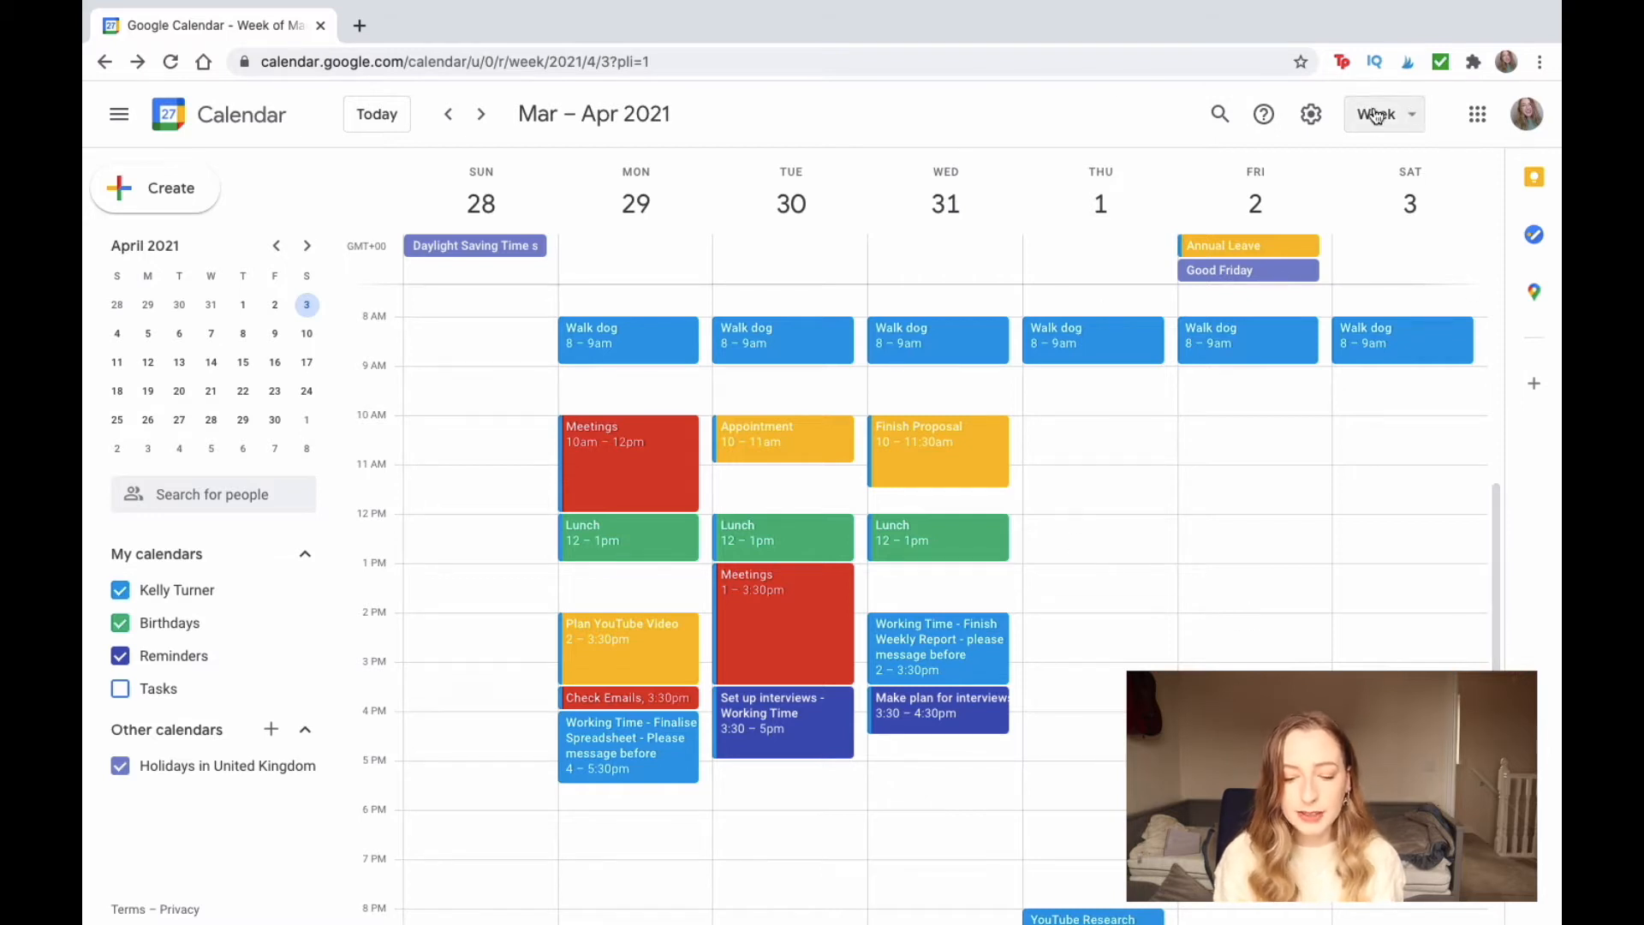
Step: Preview the calendar in the Day, Month, Year, Schedule and 4 days views
{"action": "left_click", "coordinate": [1401, 115]}
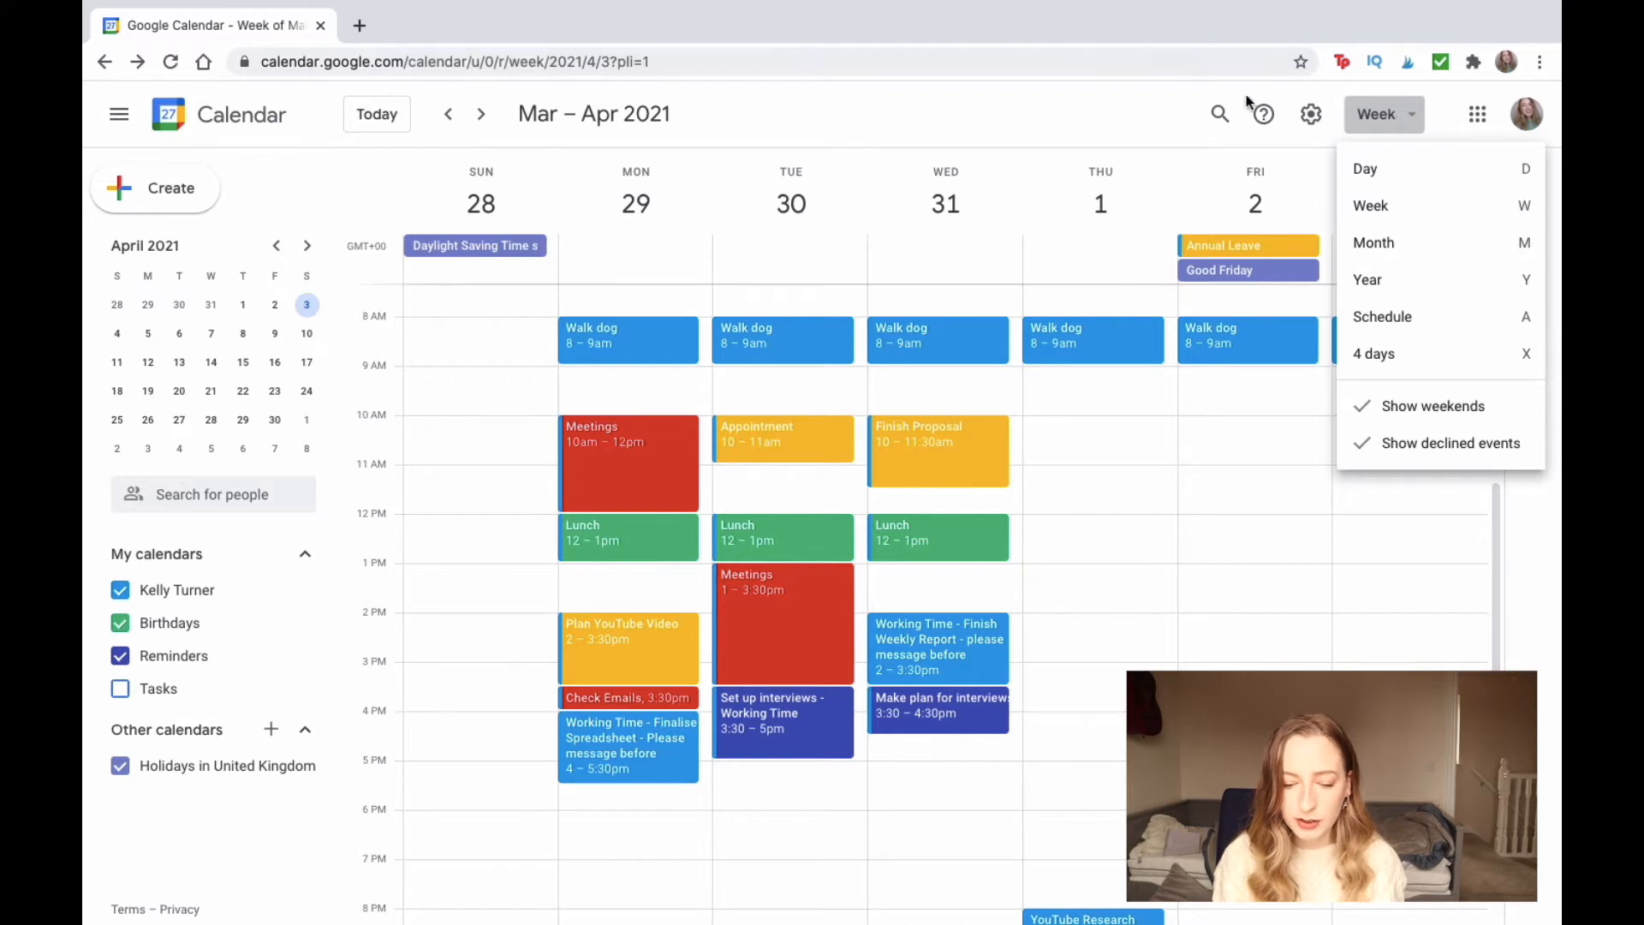
{"action": "left_click", "coordinate": [1369, 168]}
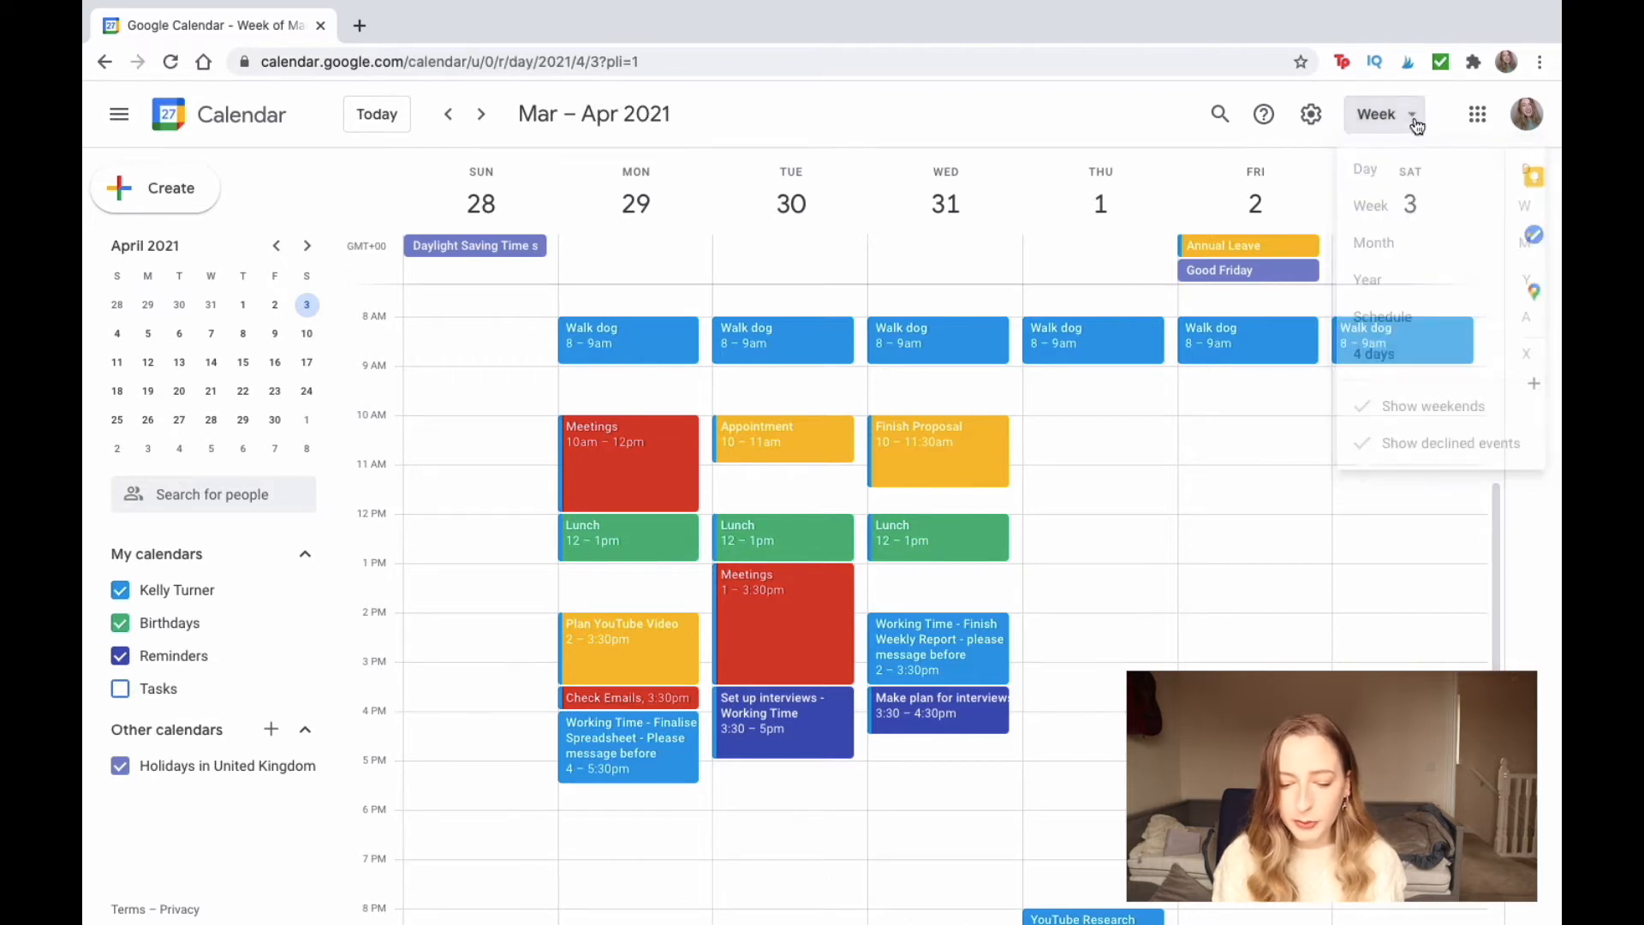
{"action": "left_click", "coordinate": [1411, 119]}
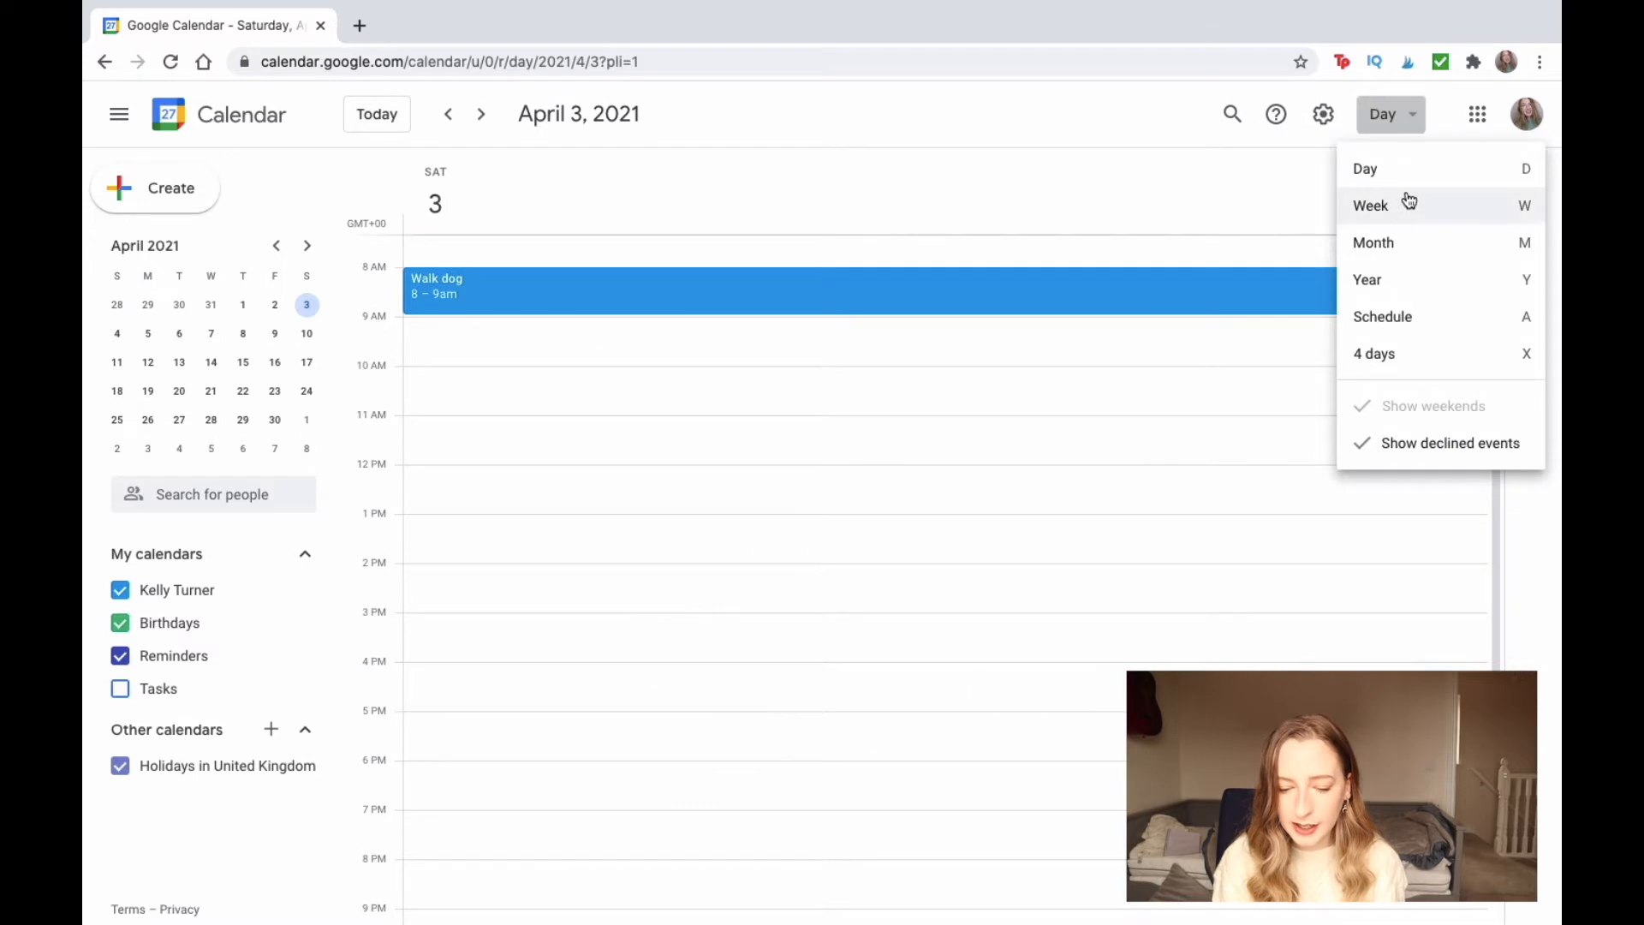
{"action": "left_click", "coordinate": [1390, 243]}
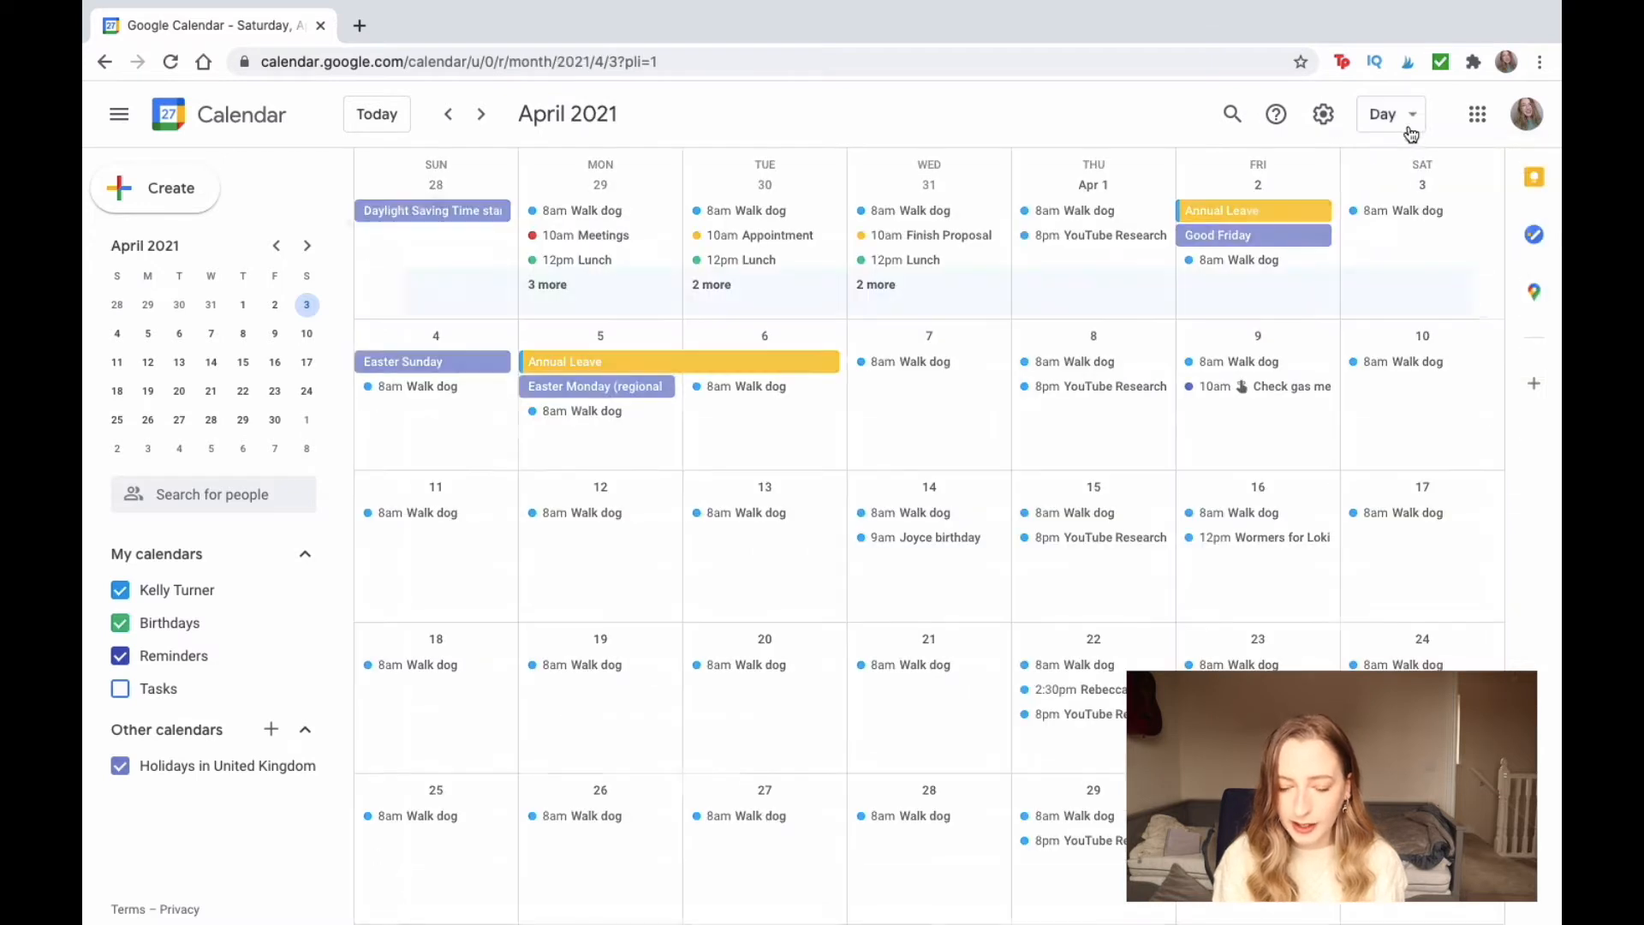
{"action": "left_click", "coordinate": [1412, 120]}
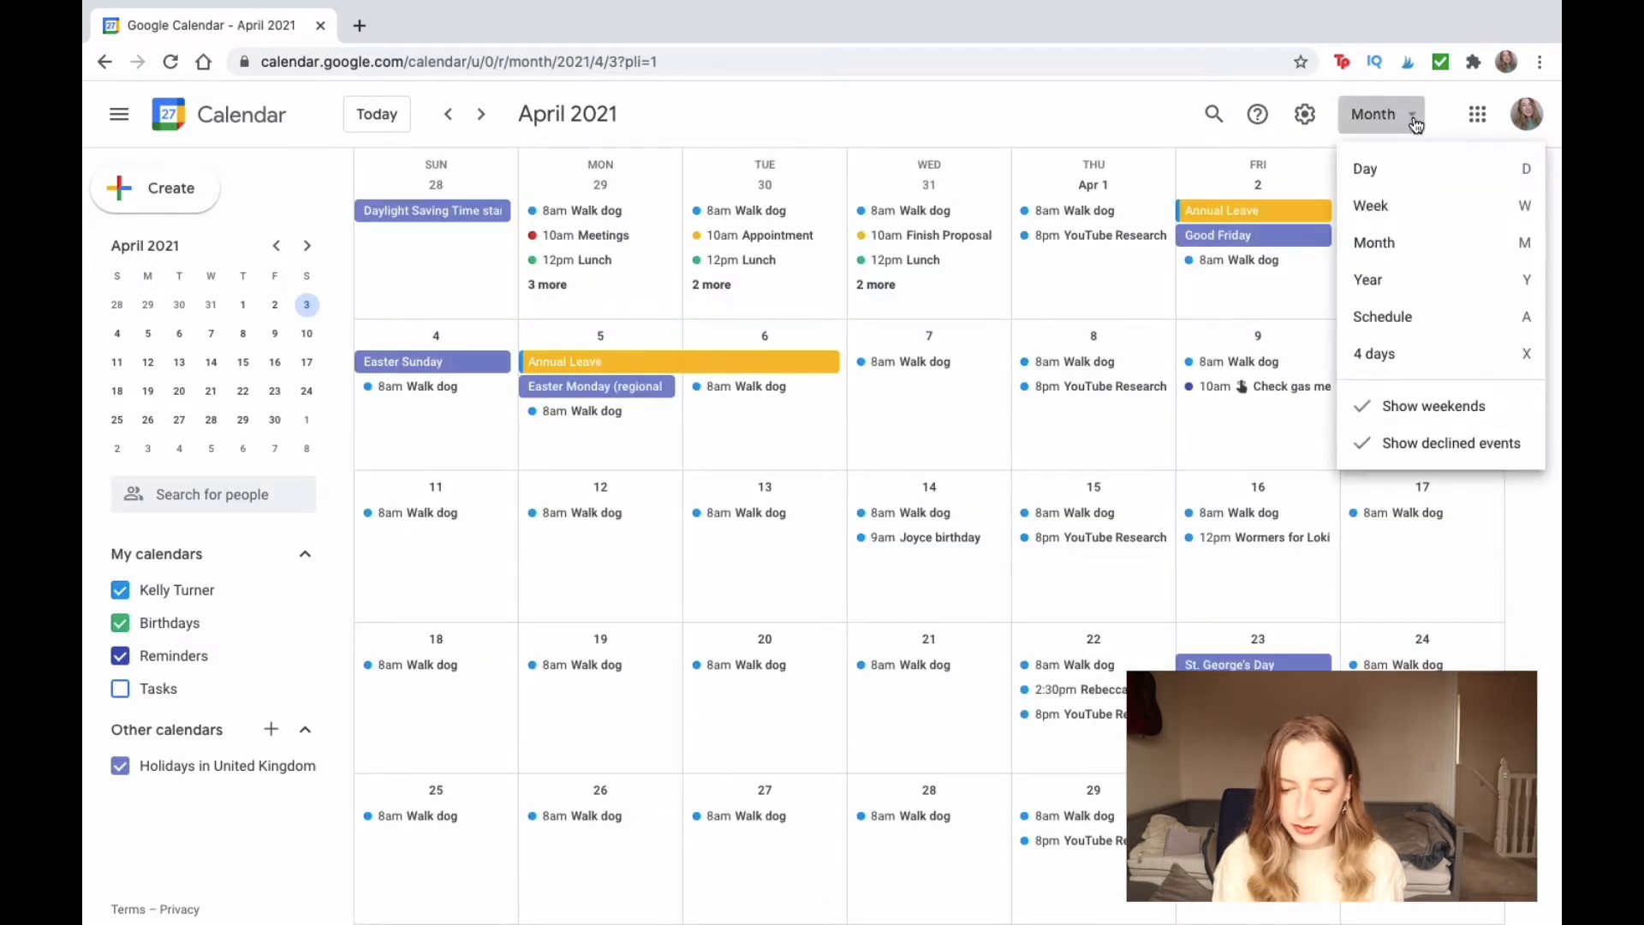
{"action": "left_click", "coordinate": [1393, 282]}
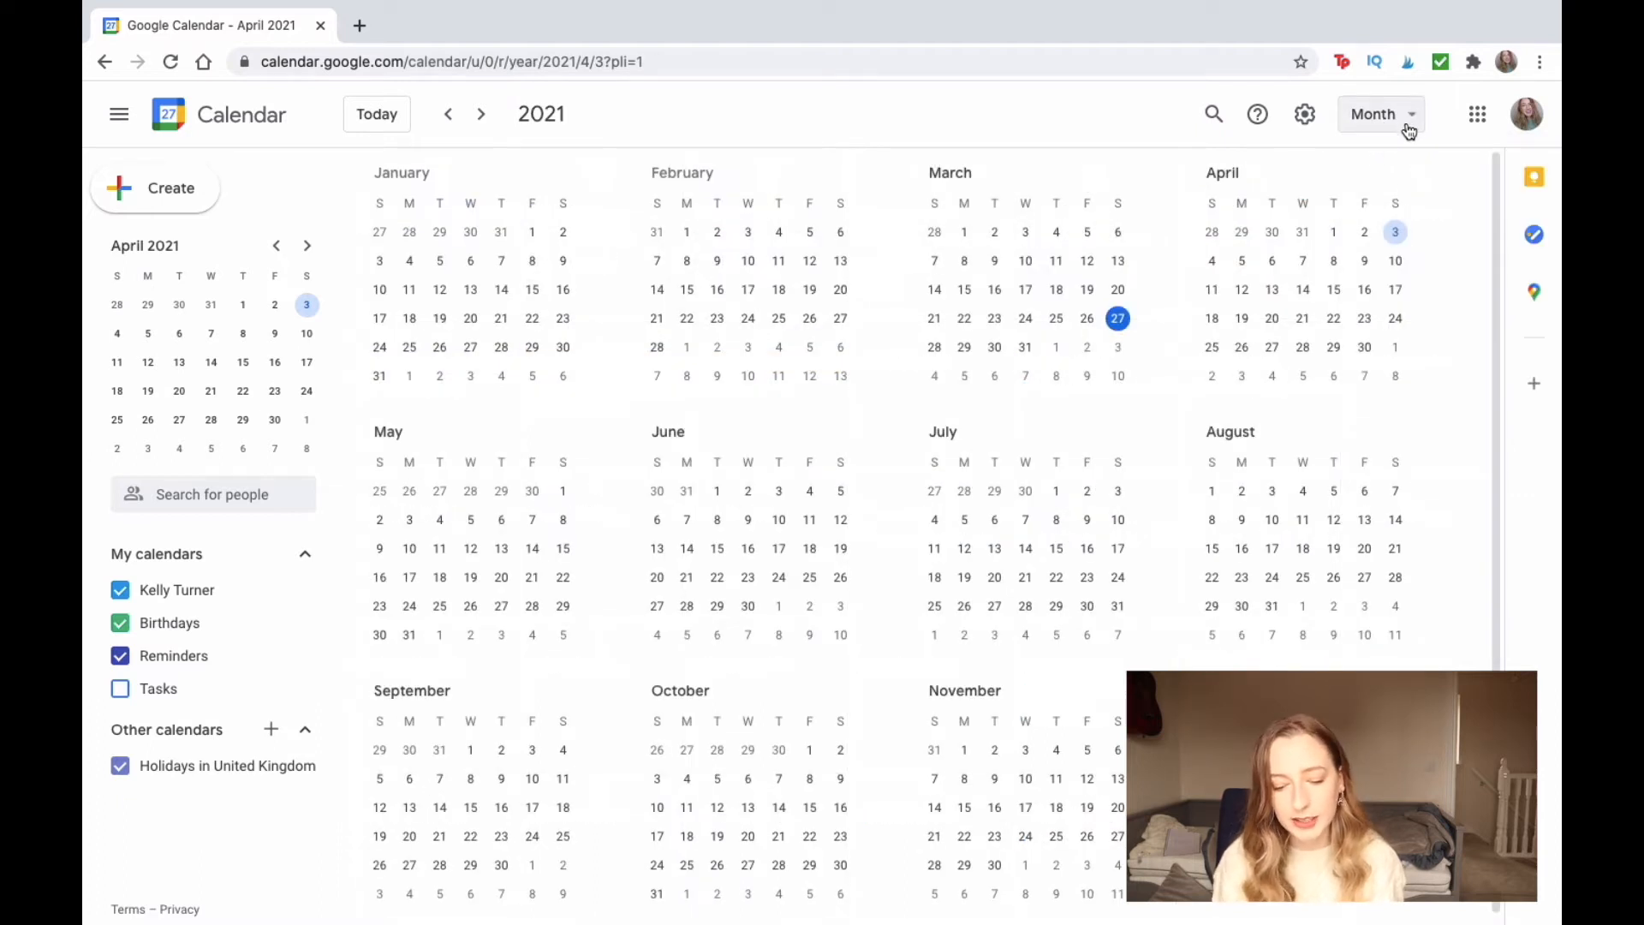
{"action": "left_click", "coordinate": [1414, 127]}
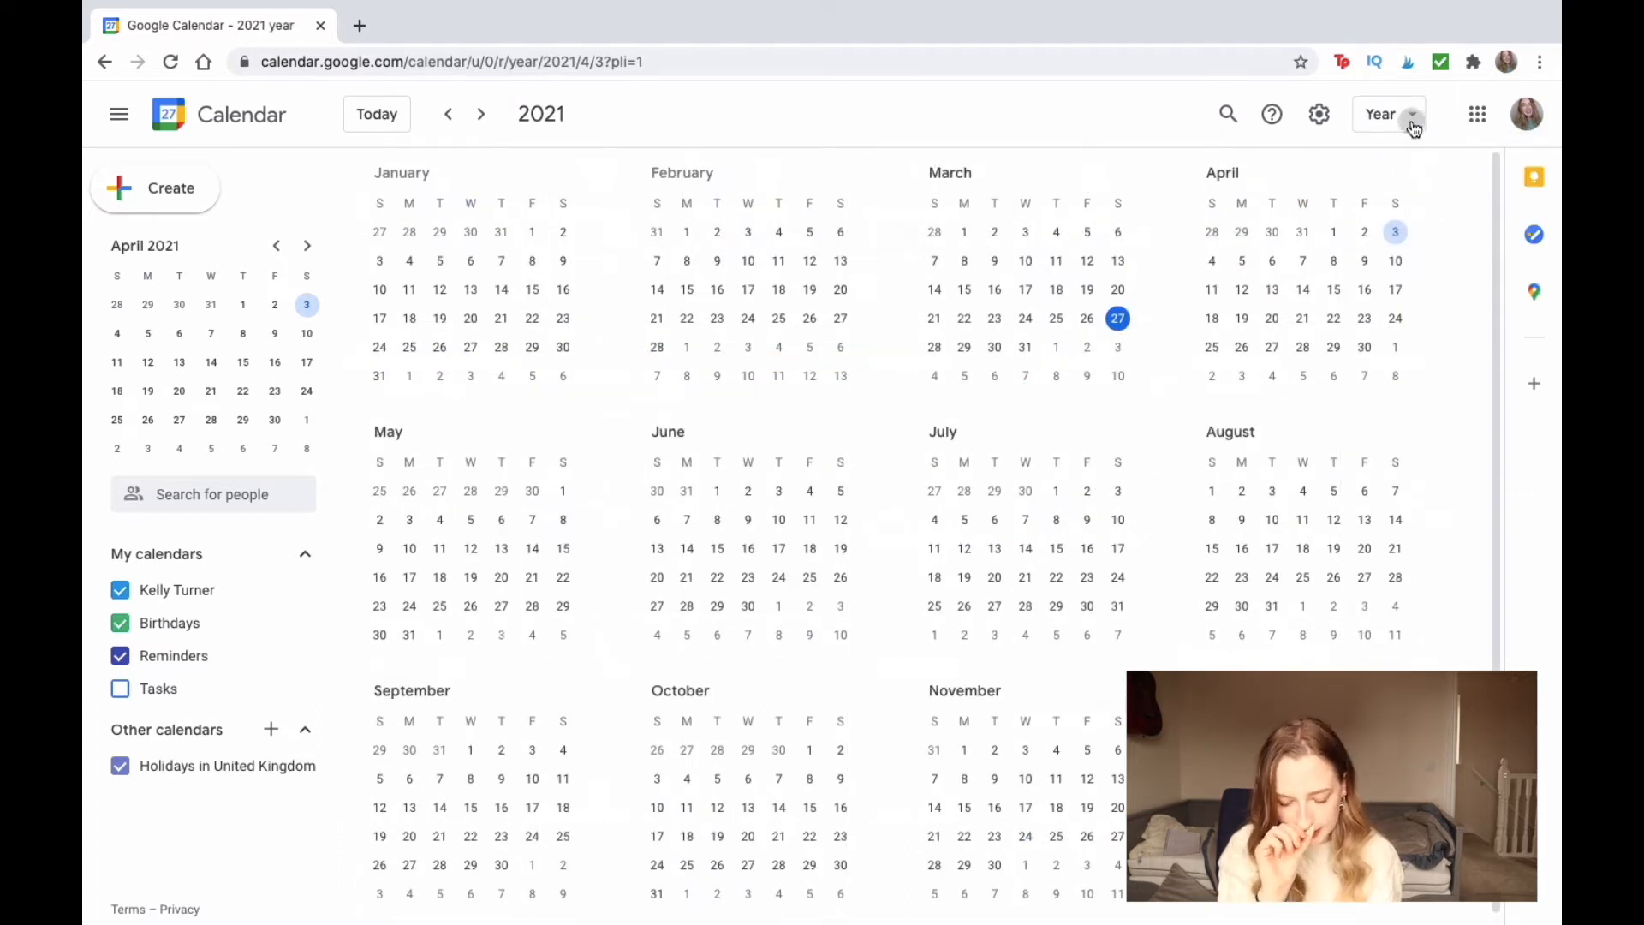
{"action": "left_click", "coordinate": [1417, 109]}
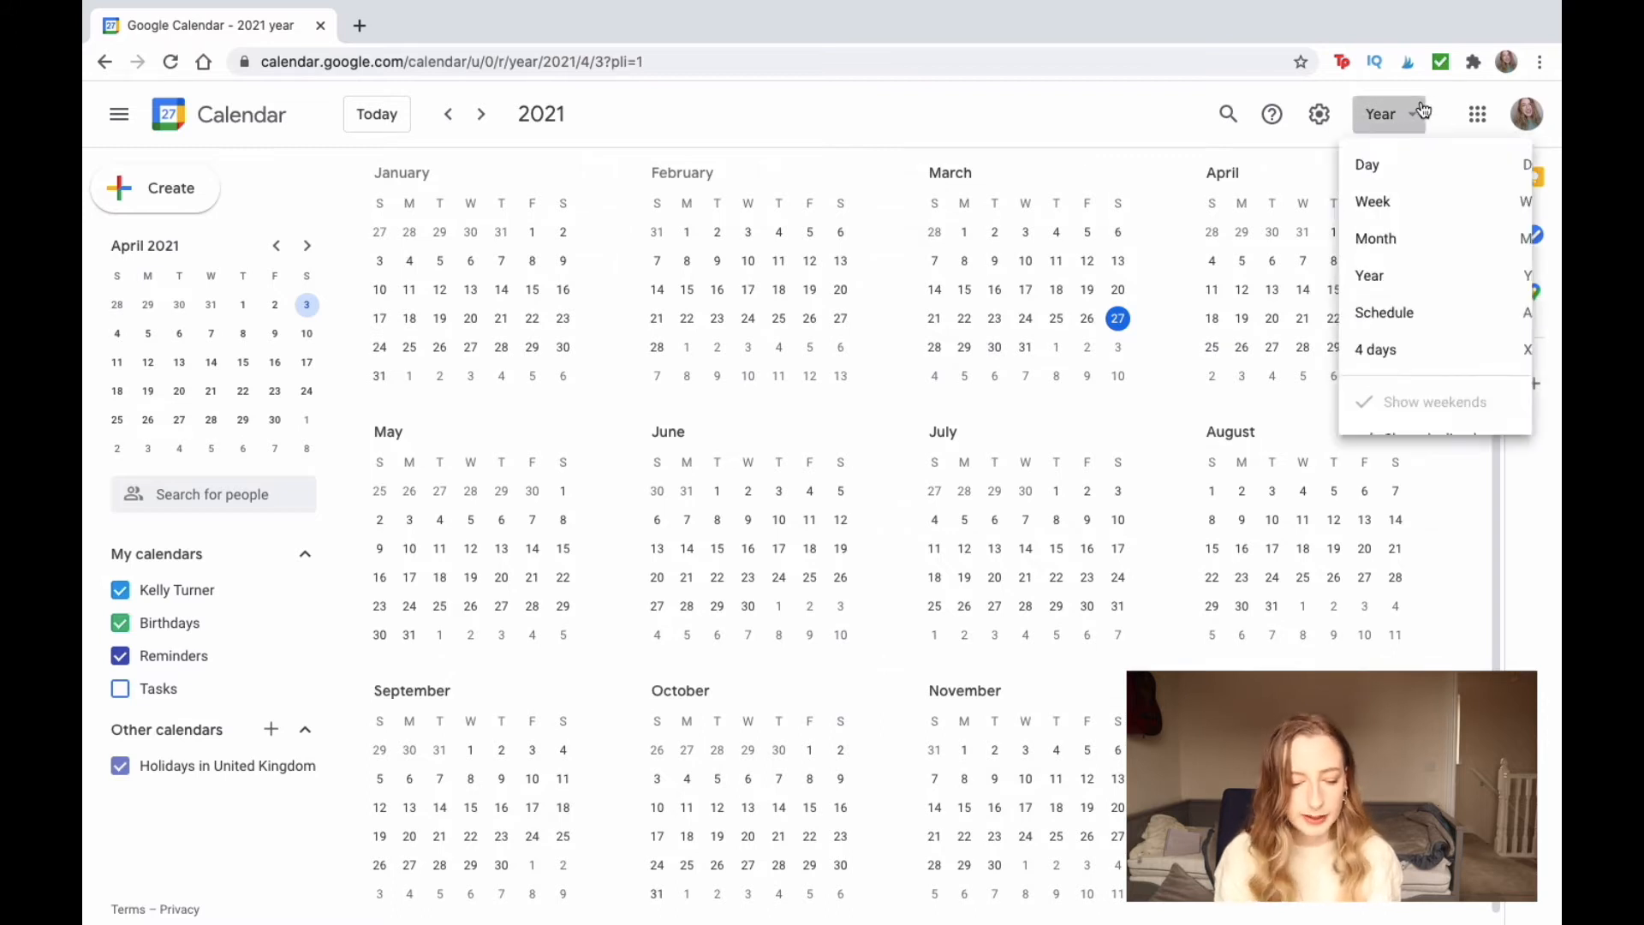
{"action": "left_click", "coordinate": [1387, 324]}
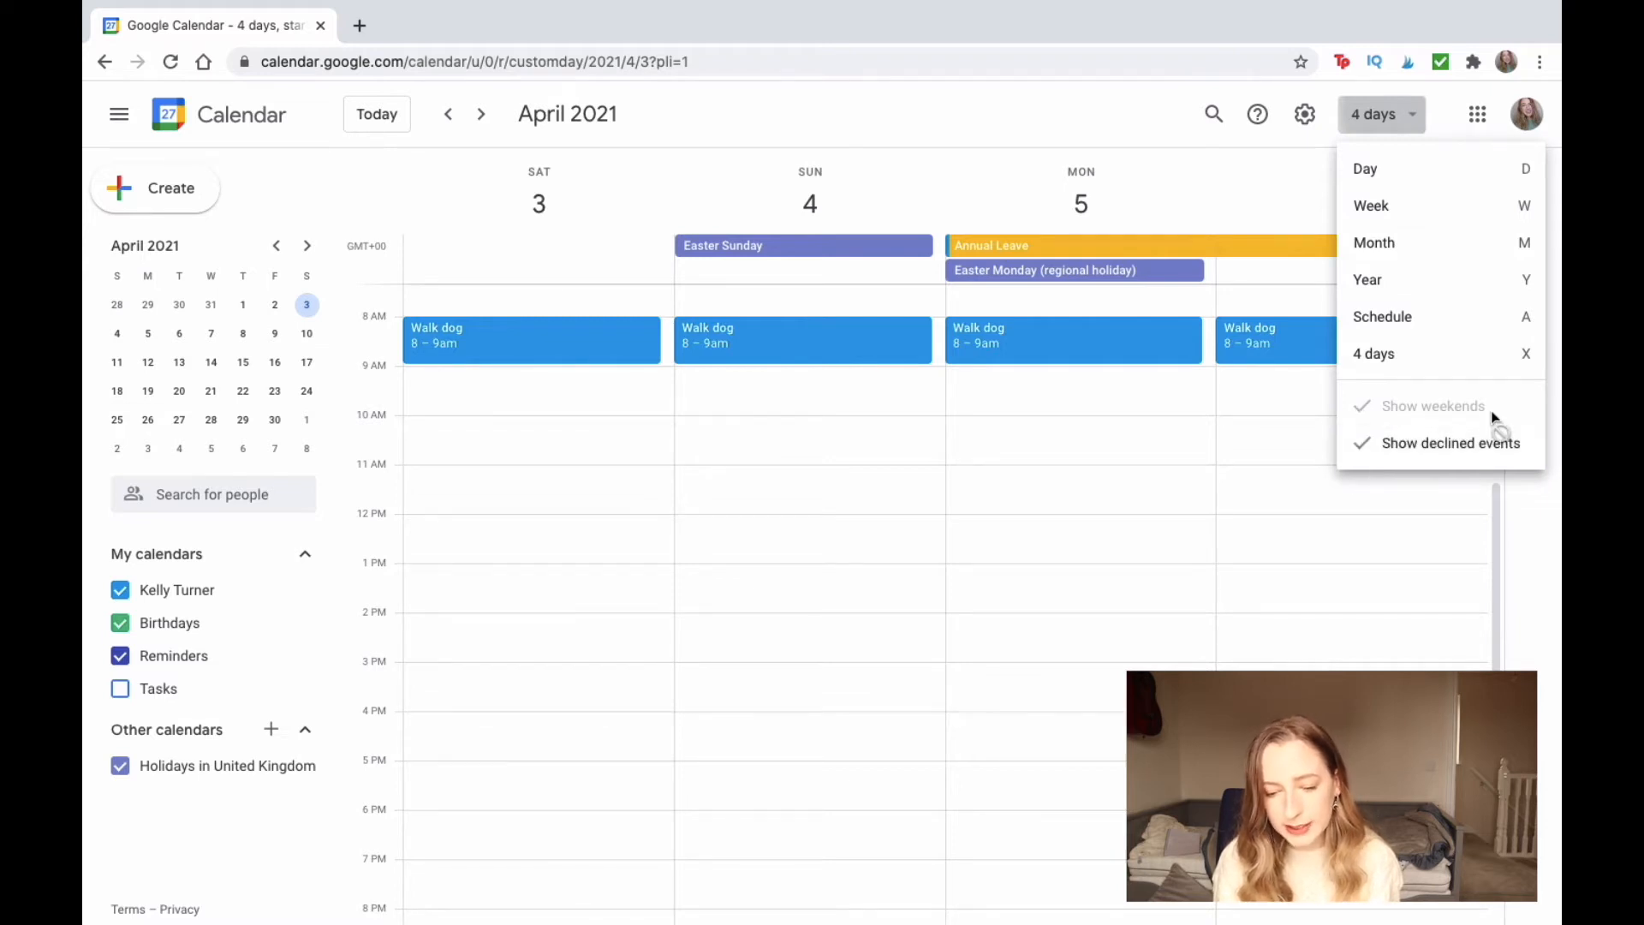
Step: Return the calendar to the Week view and hide weekends
{"action": "left_click", "coordinate": [1394, 225]}
{"action": "left_click", "coordinate": [1417, 114]}
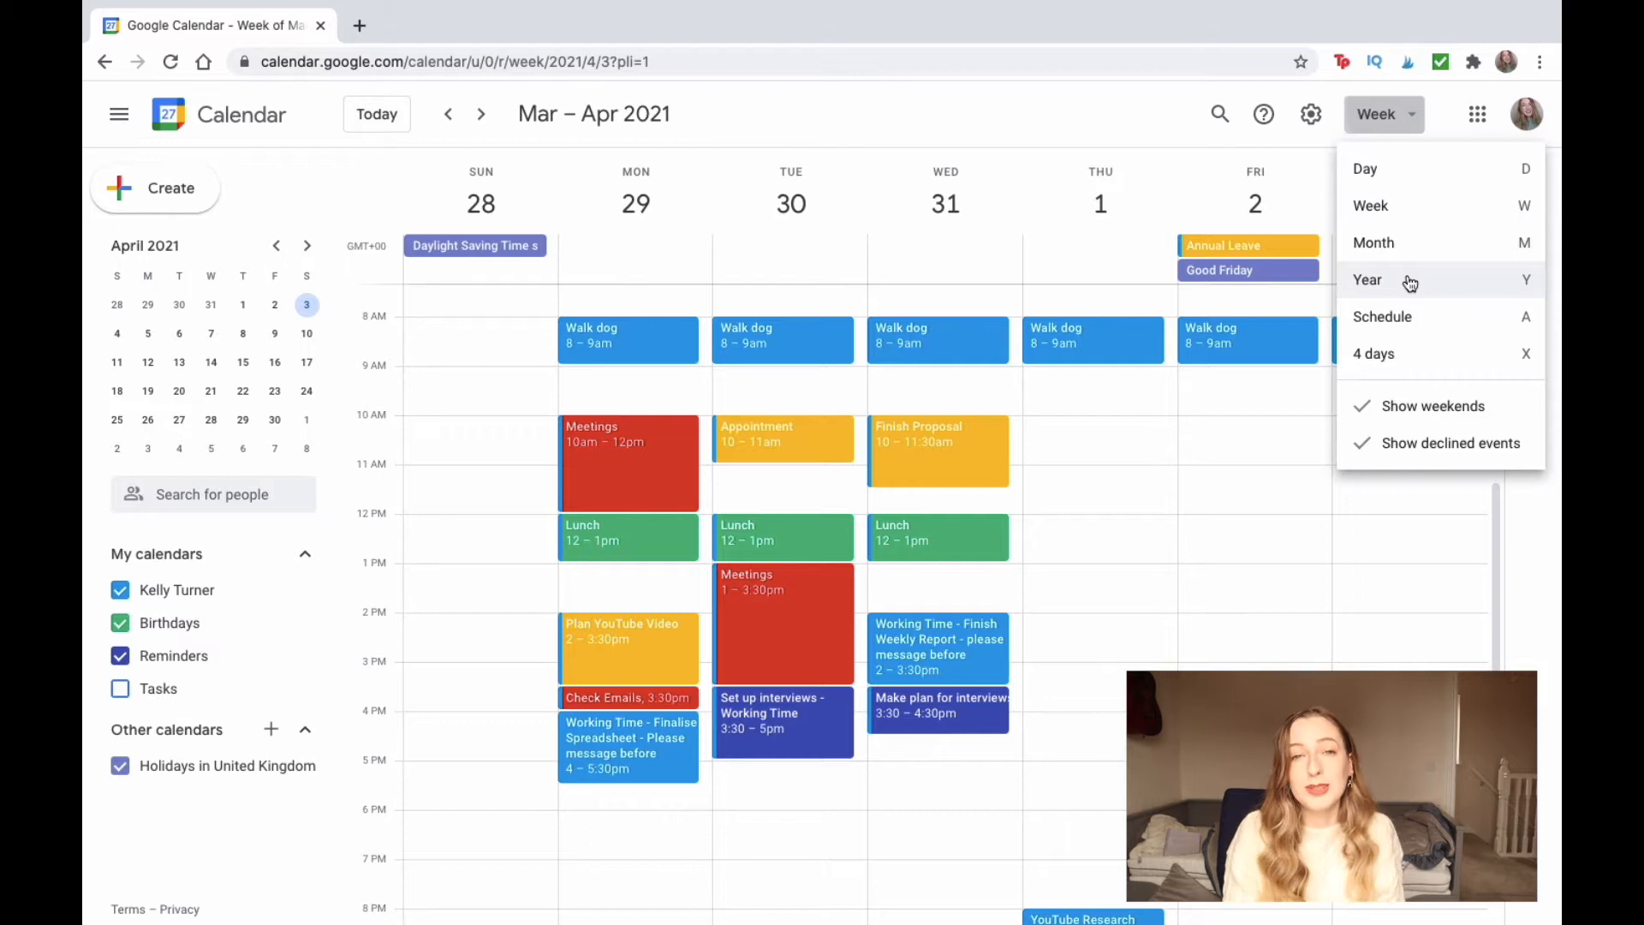
{"action": "left_click", "coordinate": [1355, 407]}
{"action": "left_click", "coordinate": [1412, 113]}
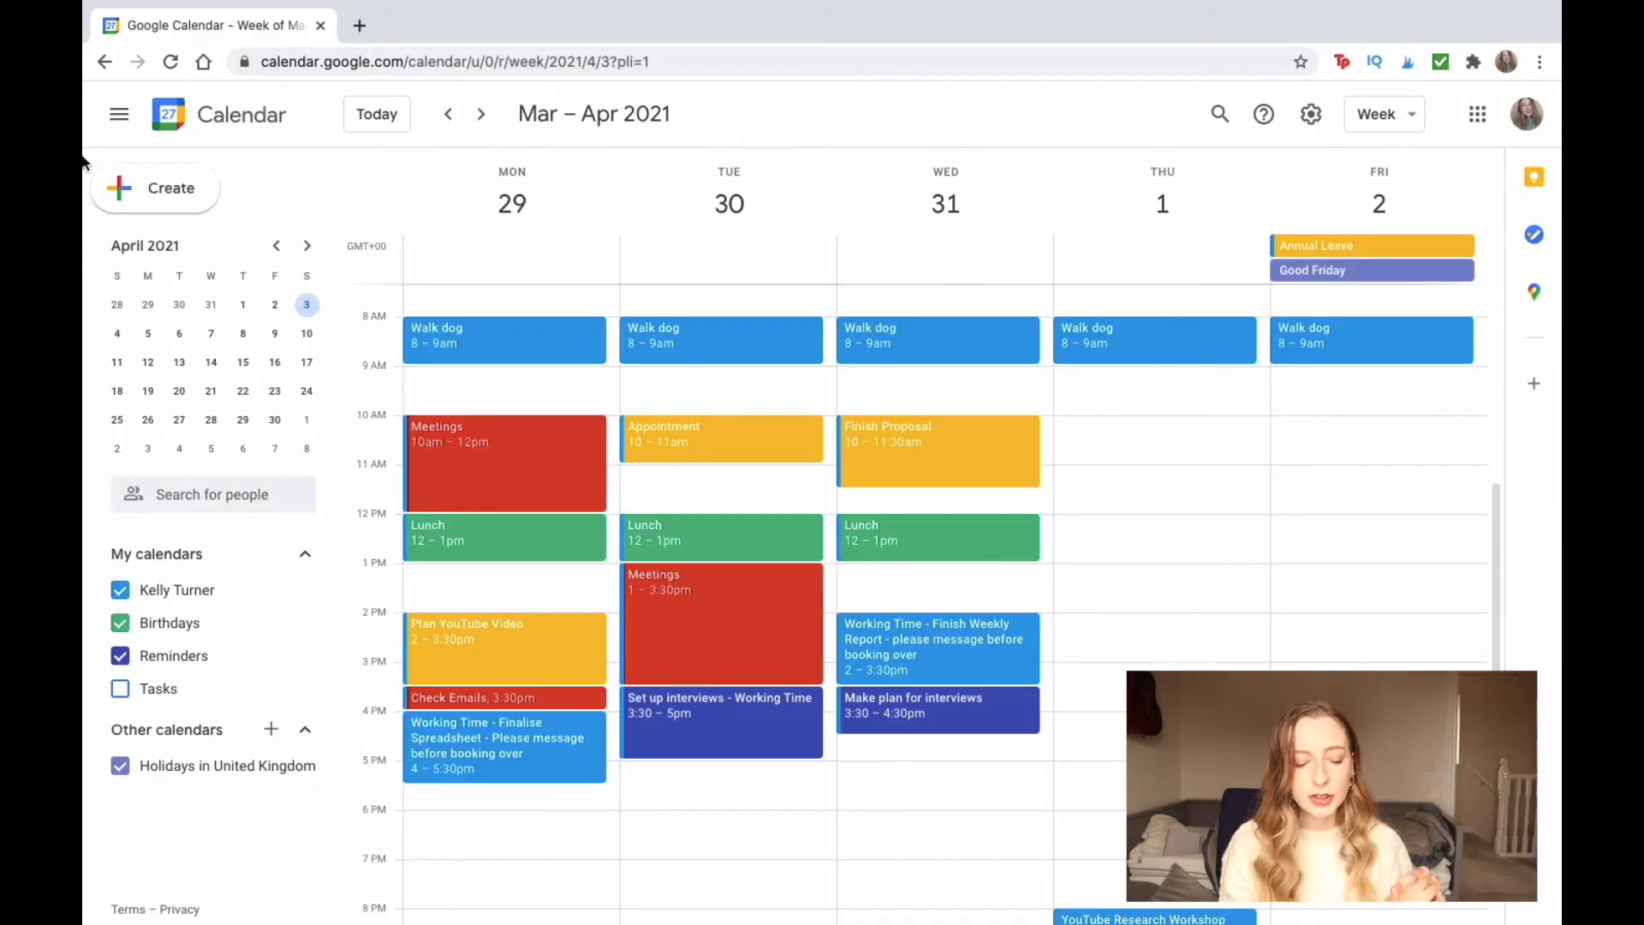
{"action": "left_click", "coordinate": [1118, 426]}
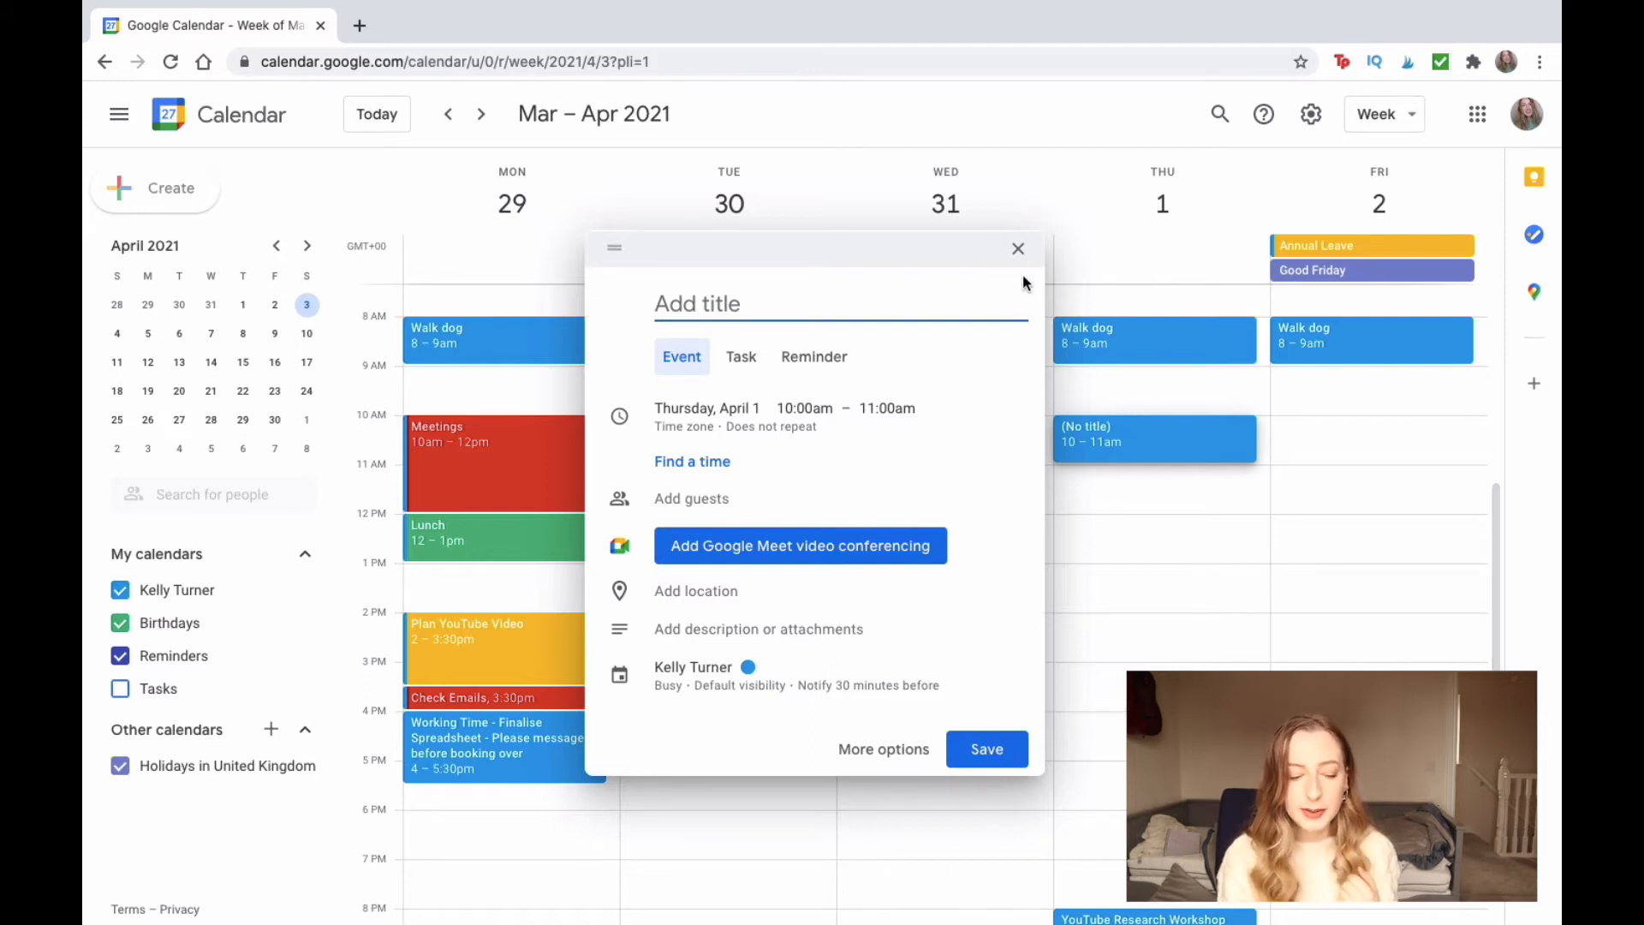
{"action": "left_click", "coordinate": [1017, 250]}
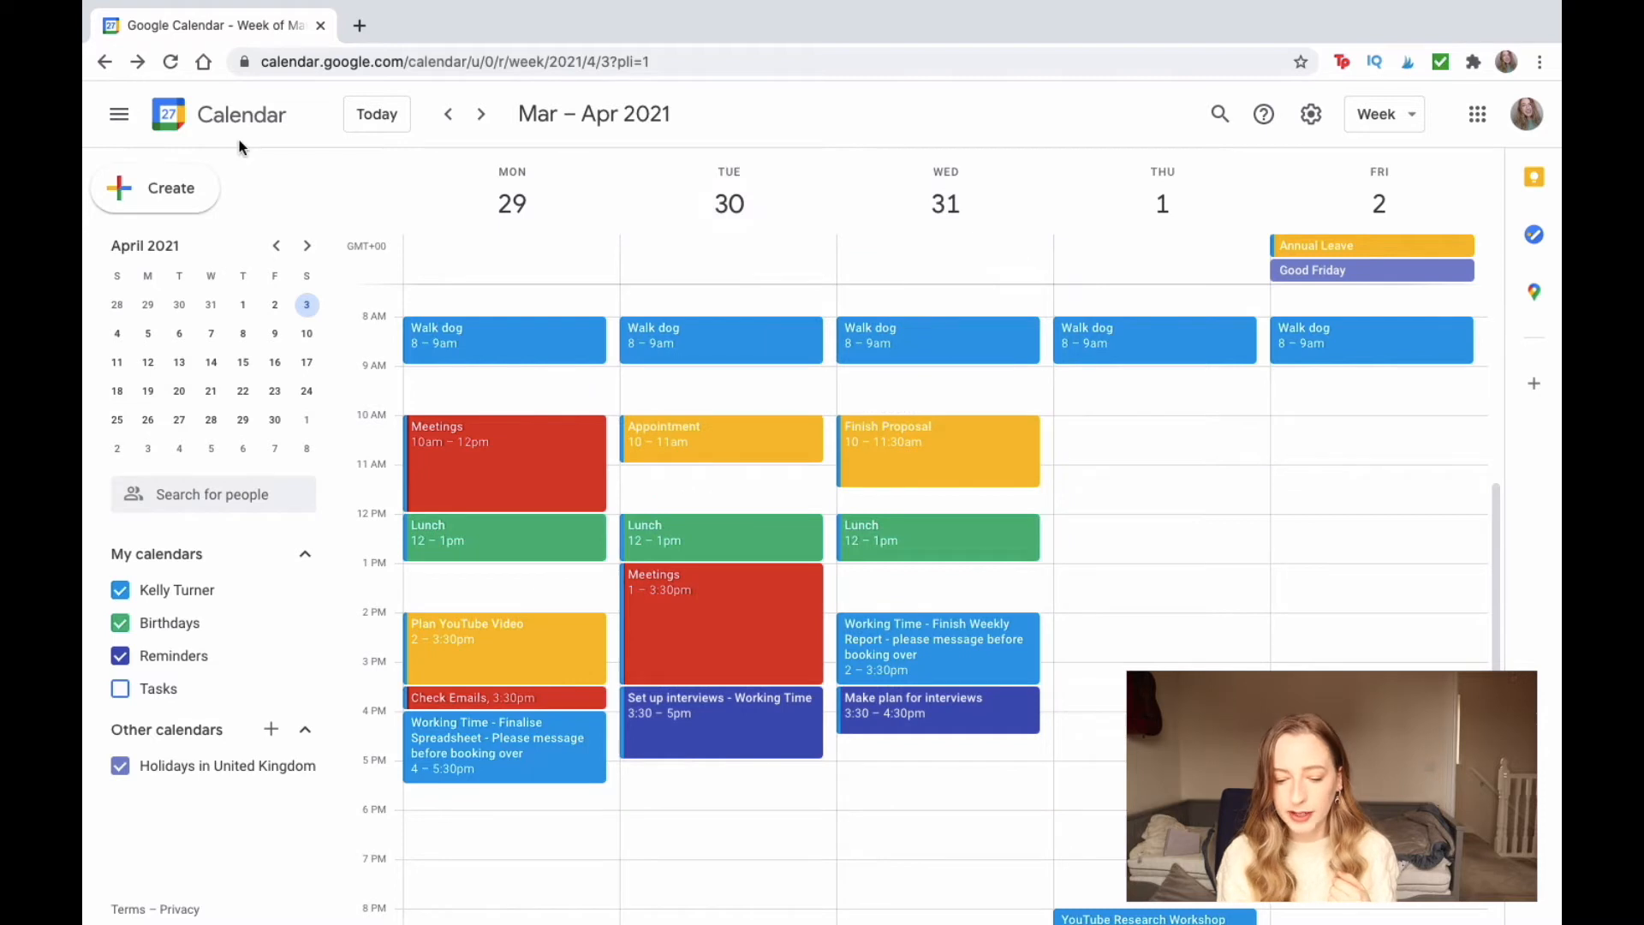
{"action": "left_click", "coordinate": [171, 187]}
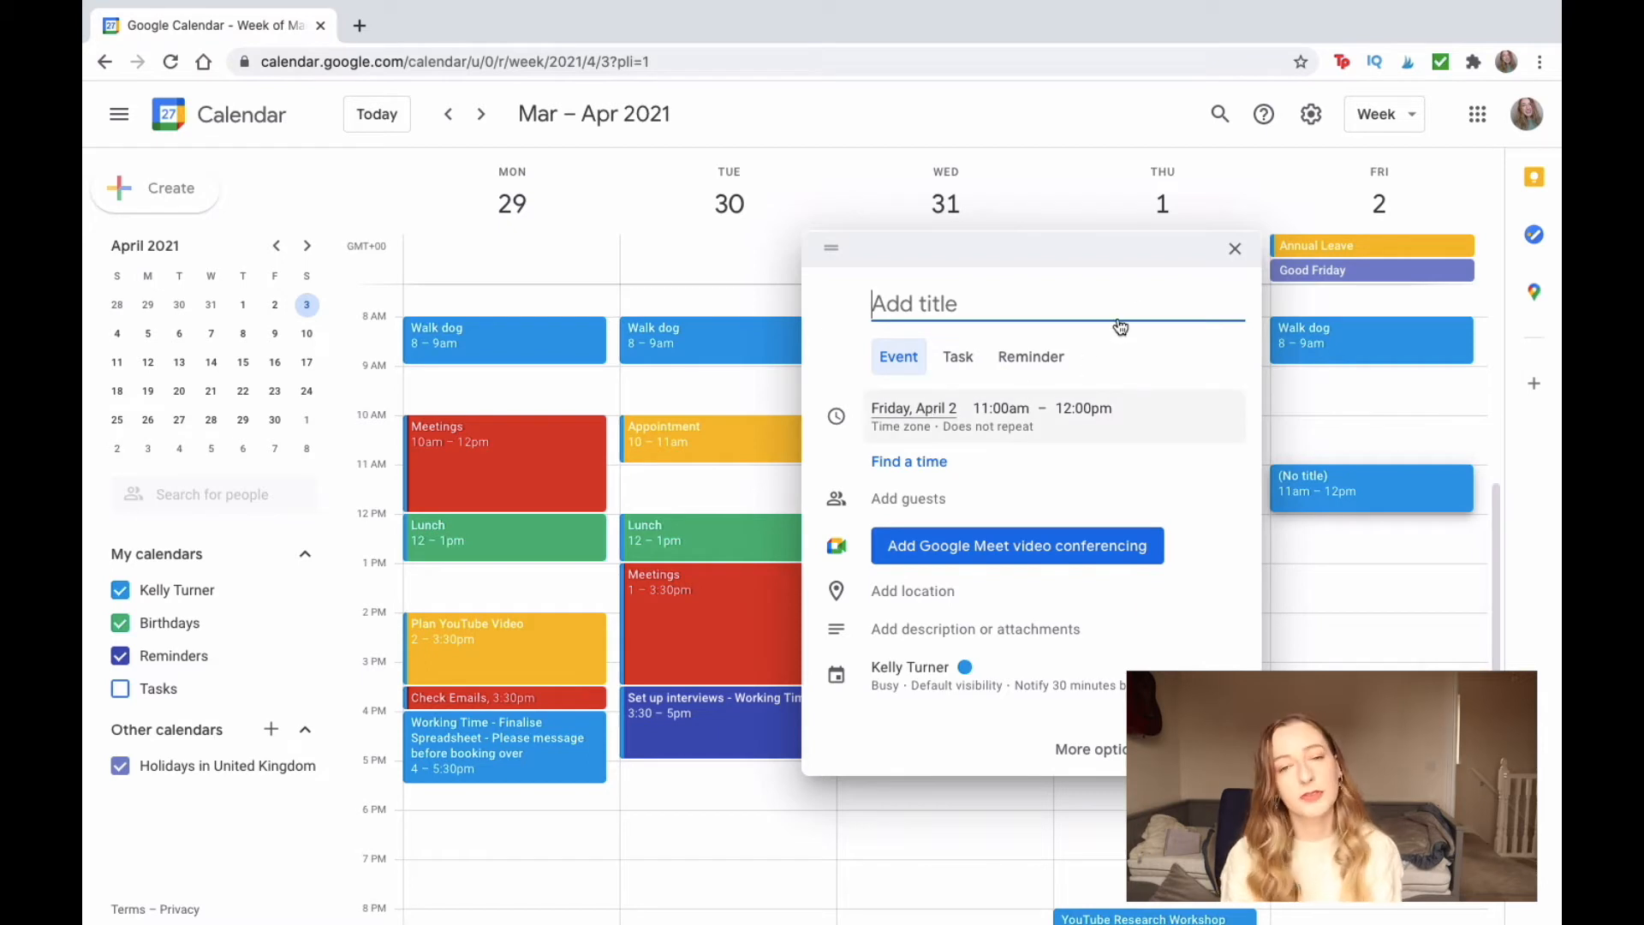
{"action": "left_click", "coordinate": [1235, 248]}
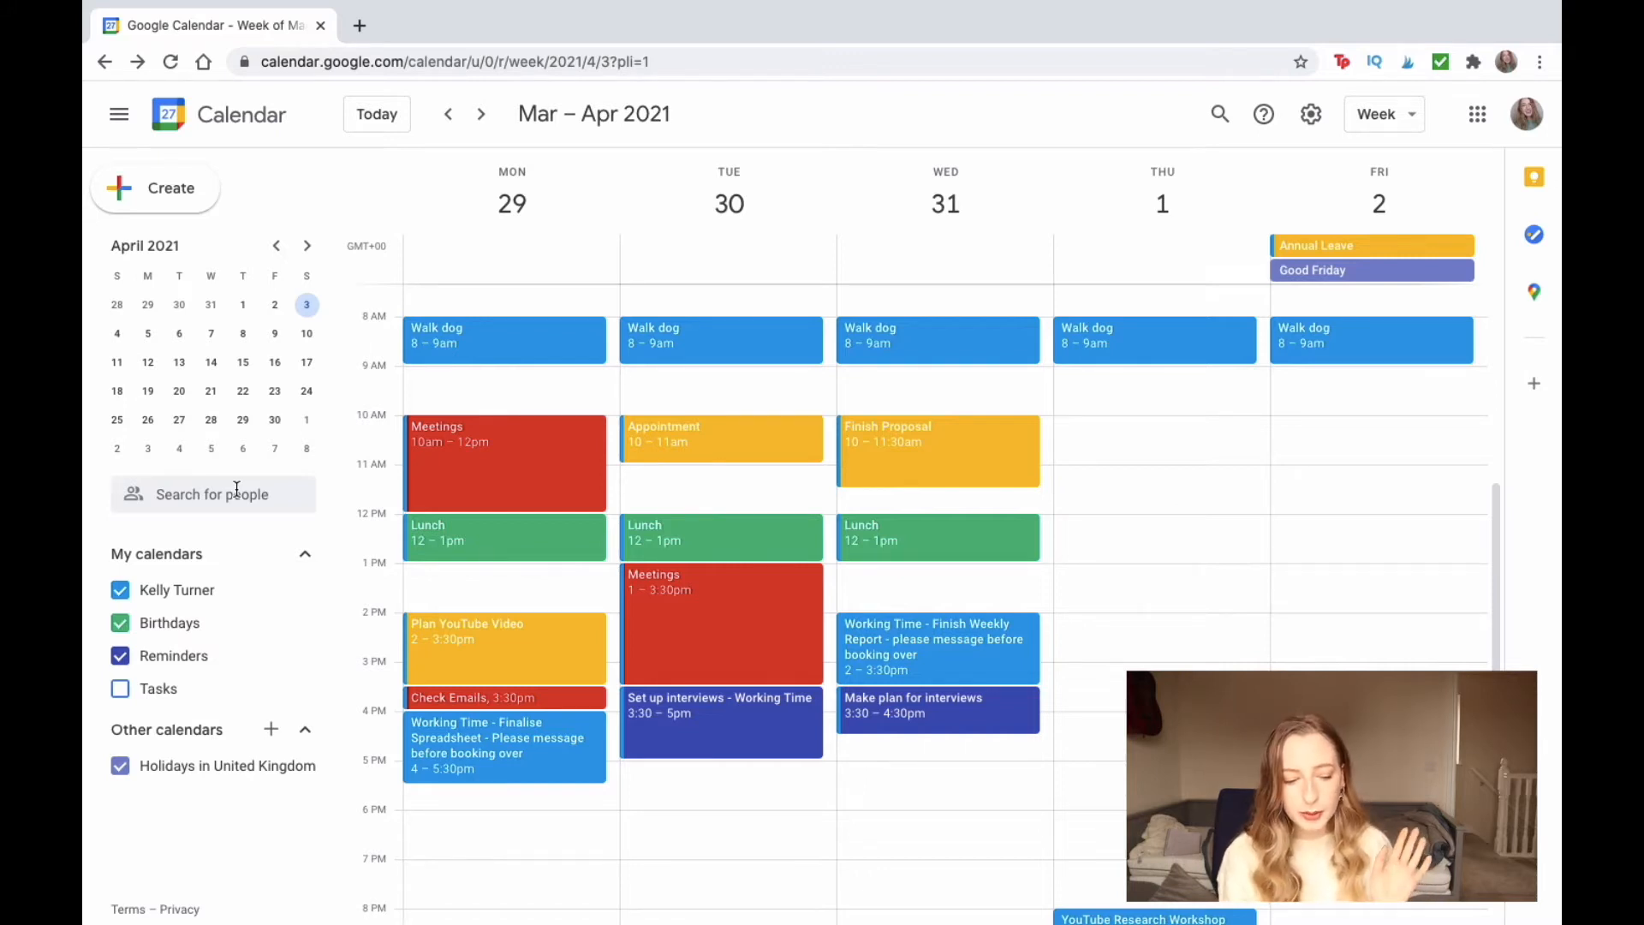
Step: Start a new event on Friday, April 2 from 11:00am to 12:00pm, titled "1:1 Meeting"
{"action": "left_click", "coordinate": [1370, 486]}
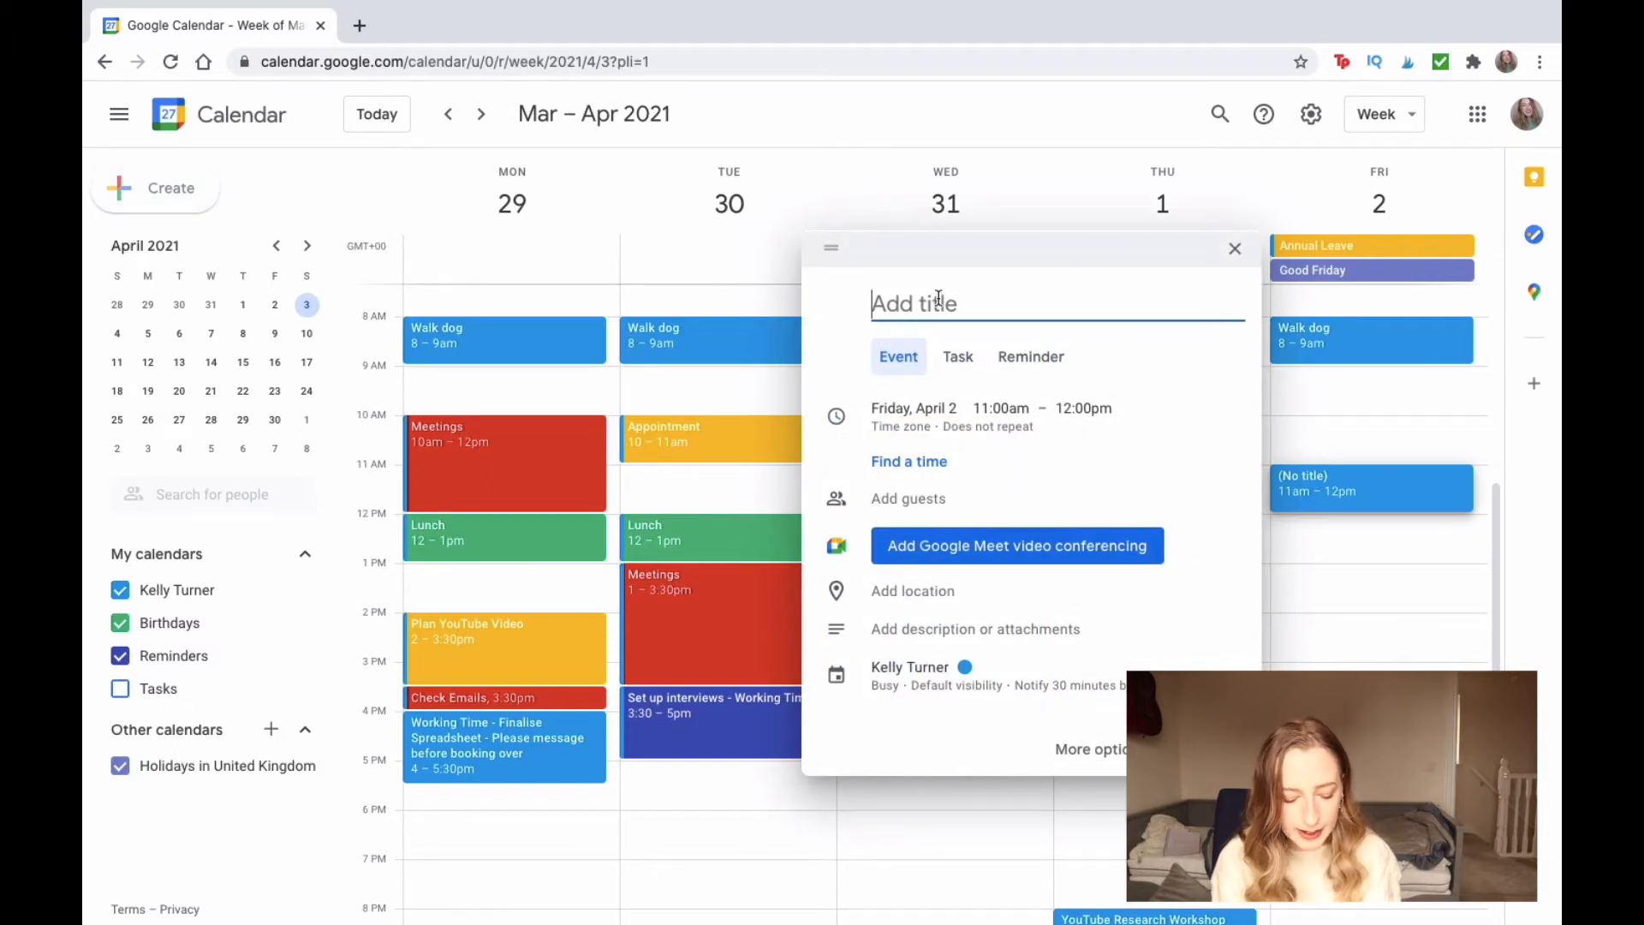
{"action": "type", "text": "1:"}
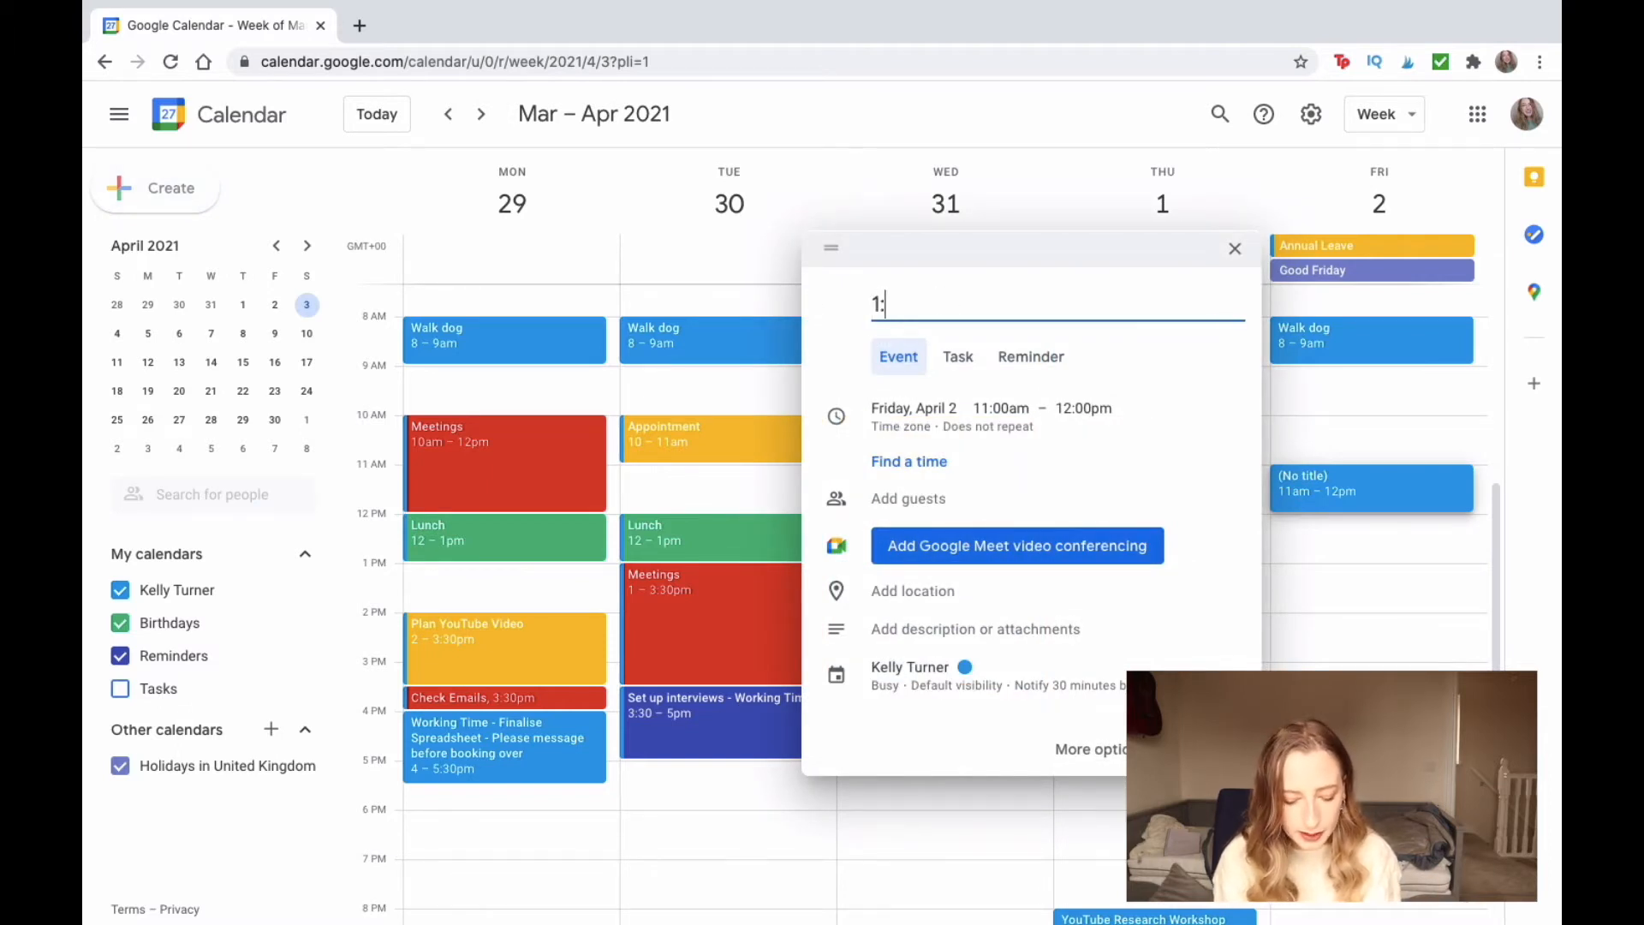
{"action": "type", "text": "1 Meetomg"}
{"action": "key", "text": "BackSpace"}
{"action": "key", "text": "BackSpace"}
{"action": "key", "text": "BackSpace"}
{"action": "type", "text": "ing"}
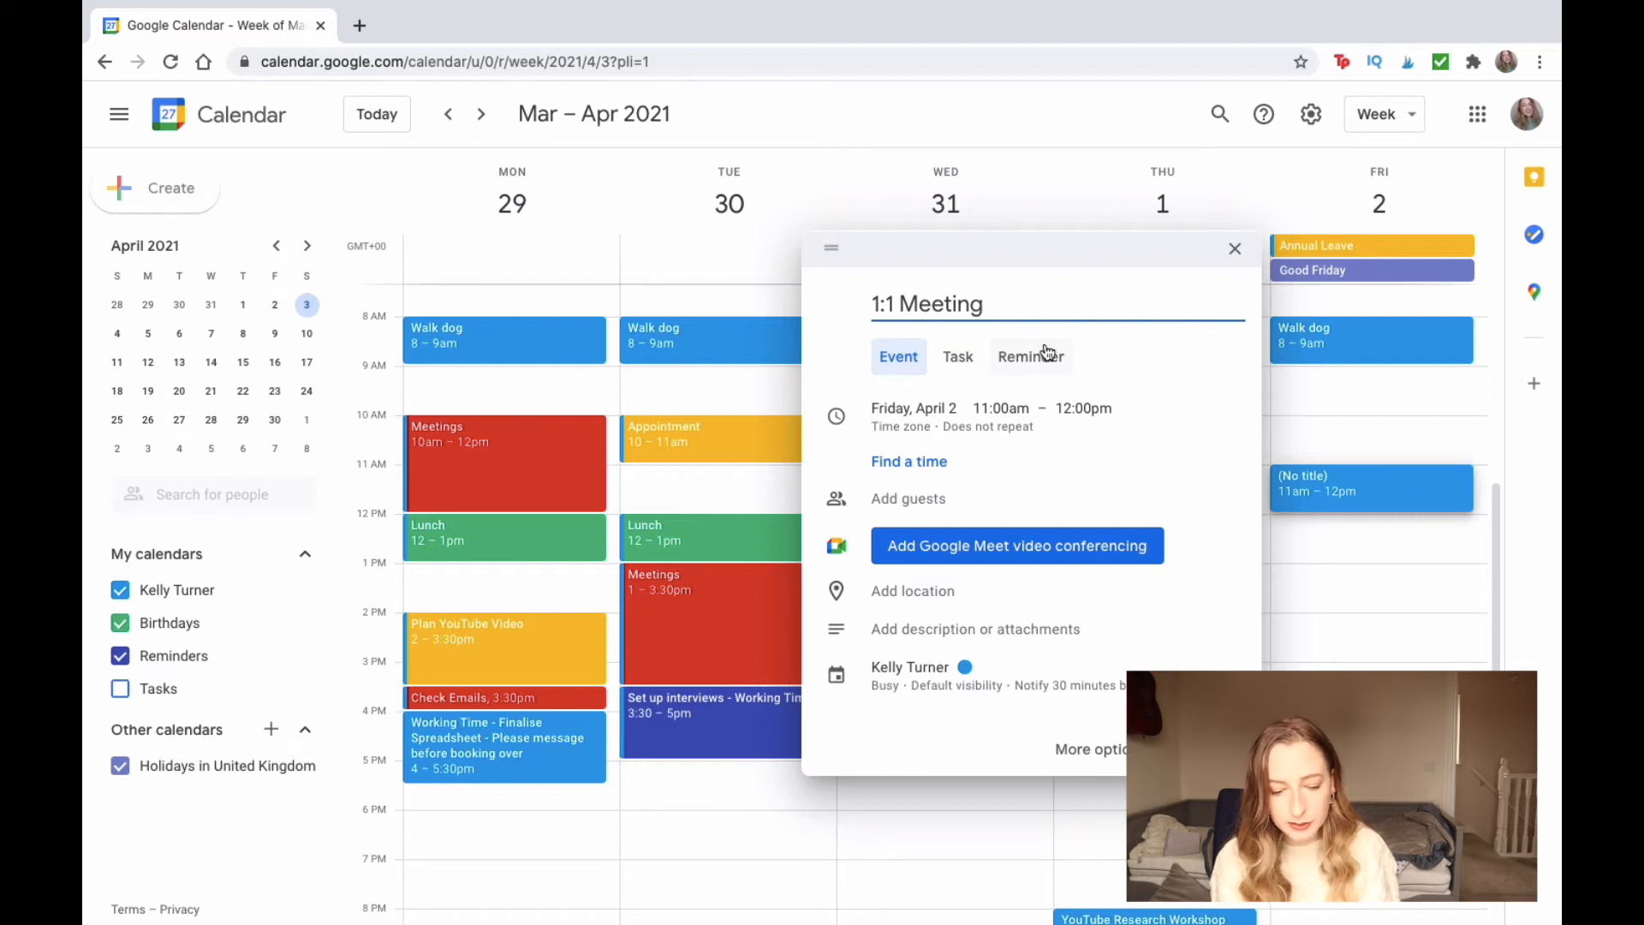
Step: Look at the Task and Reminder forms for the 1:1 Meeting entry and return to the Event form
{"action": "left_click", "coordinate": [981, 369]}
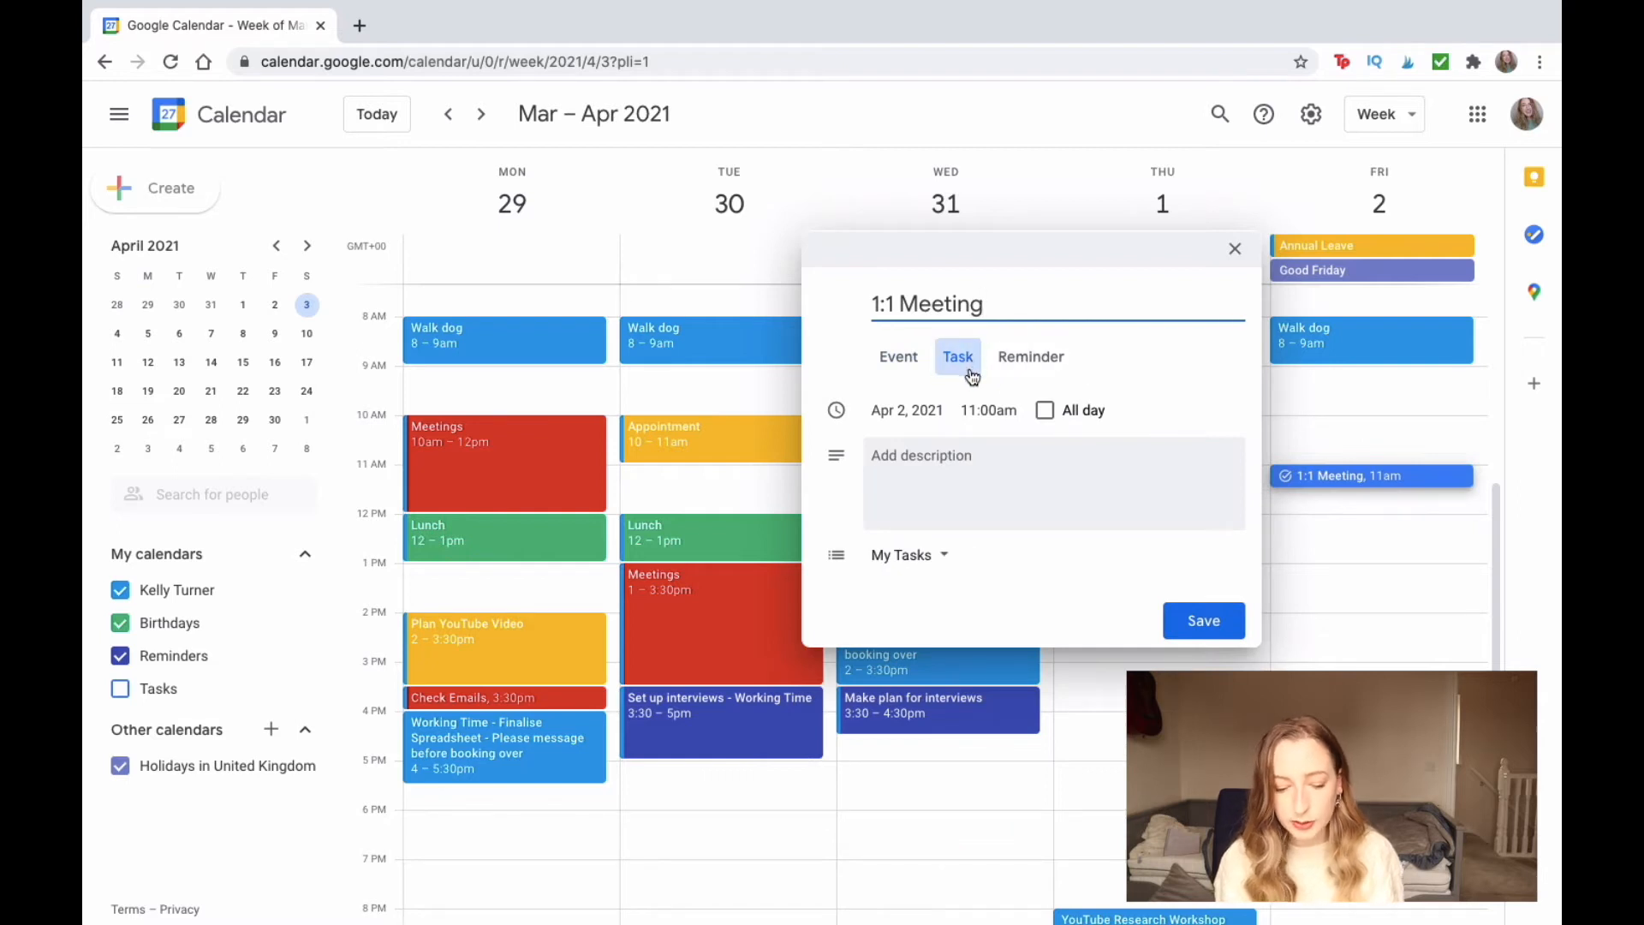
{"action": "left_click", "coordinate": [1034, 358]}
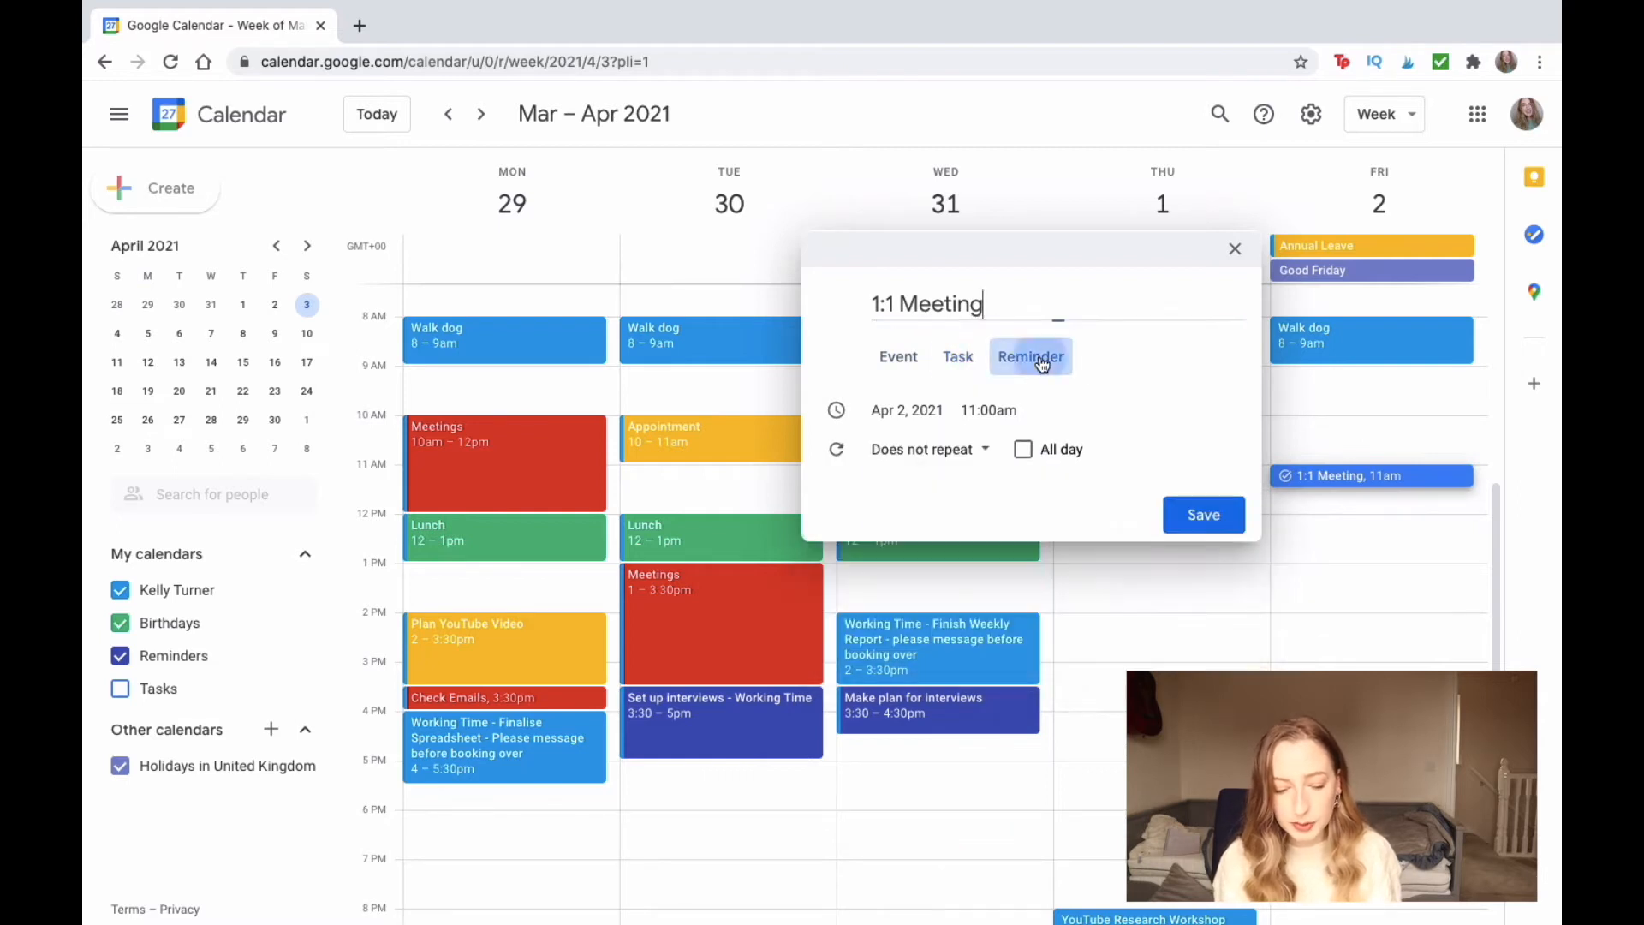
{"action": "left_click", "coordinate": [897, 358]}
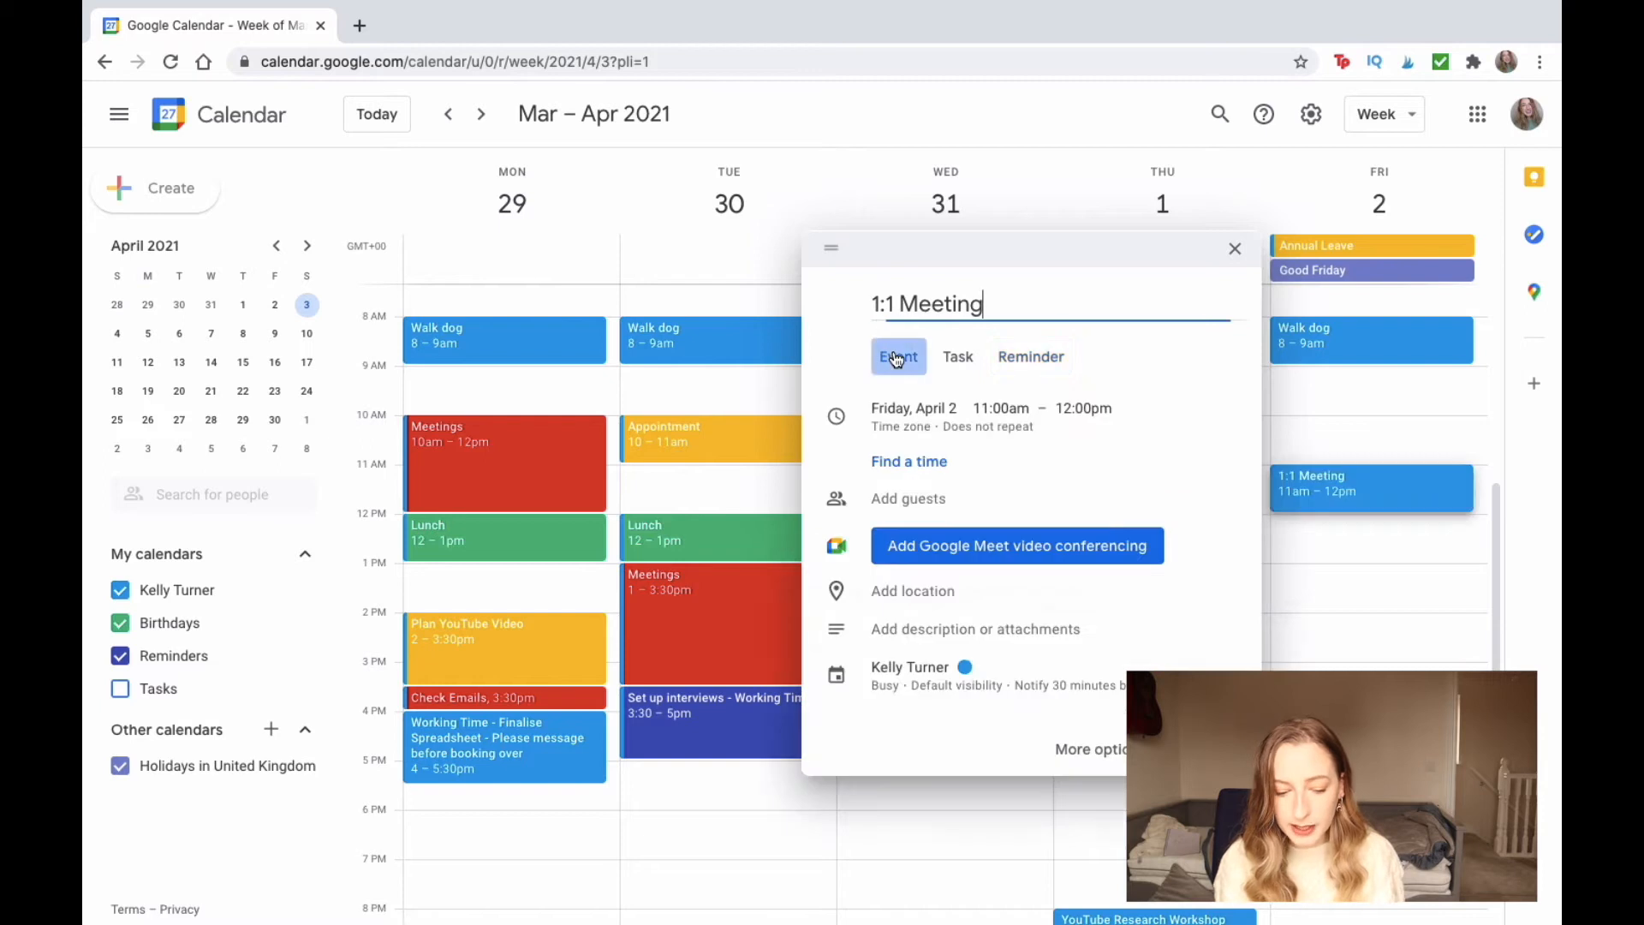
Step: Move the 1:1 Meeting event to Thursday, April 1 and set its start time to 11:30am
{"action": "left_click", "coordinate": [938, 418]}
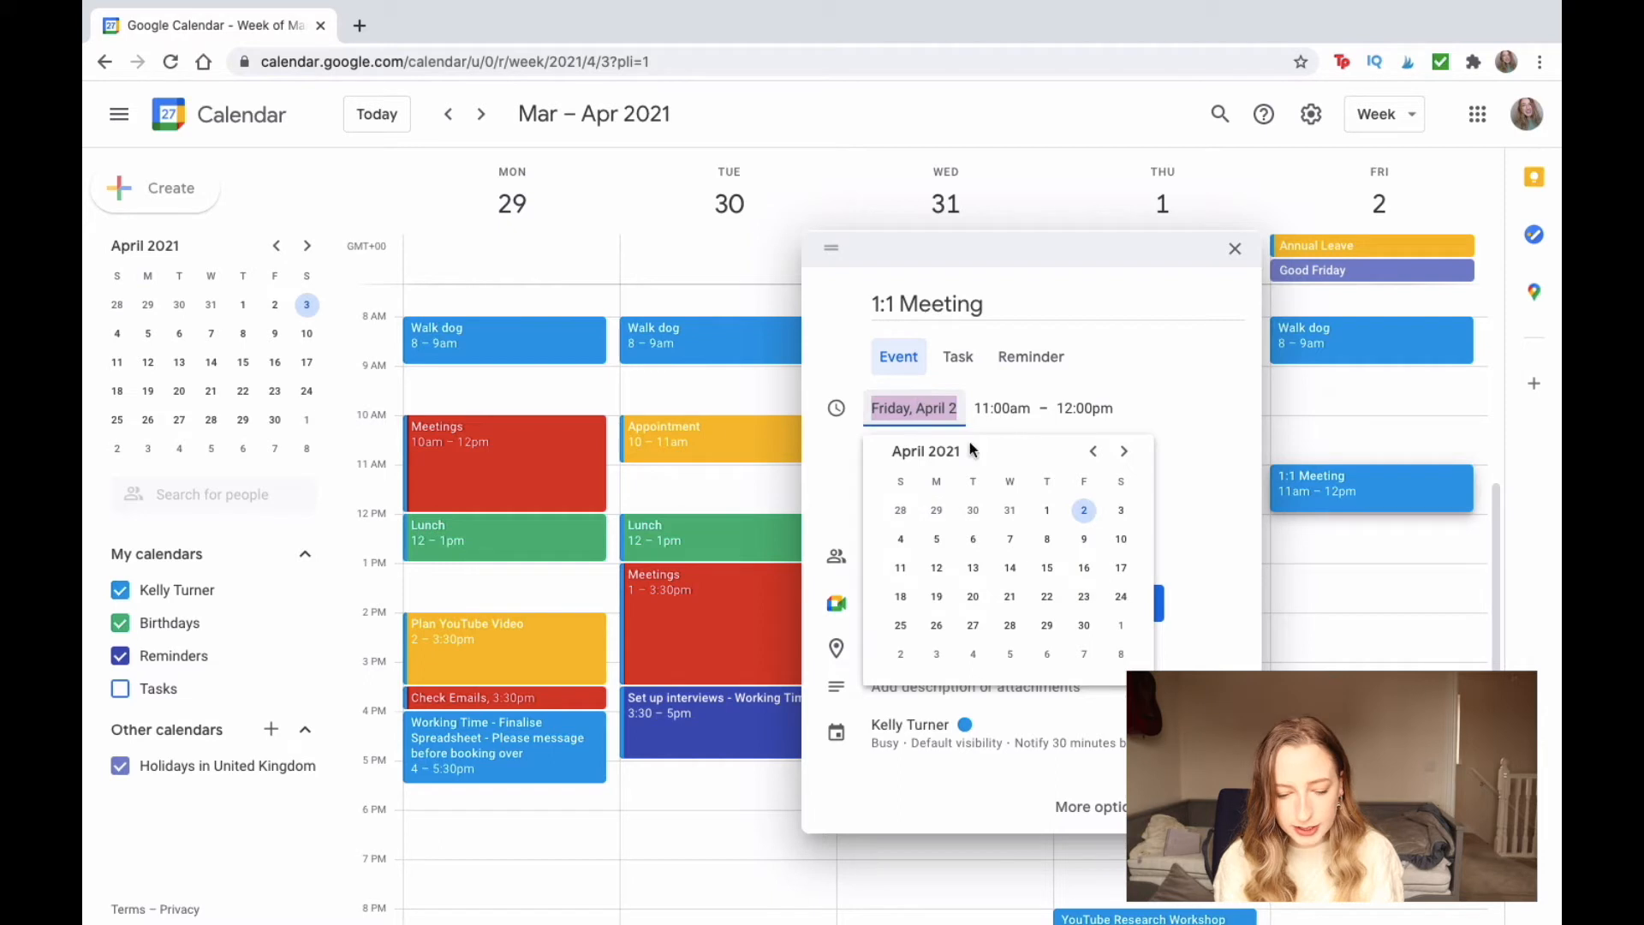
{"action": "left_click", "coordinate": [1046, 511]}
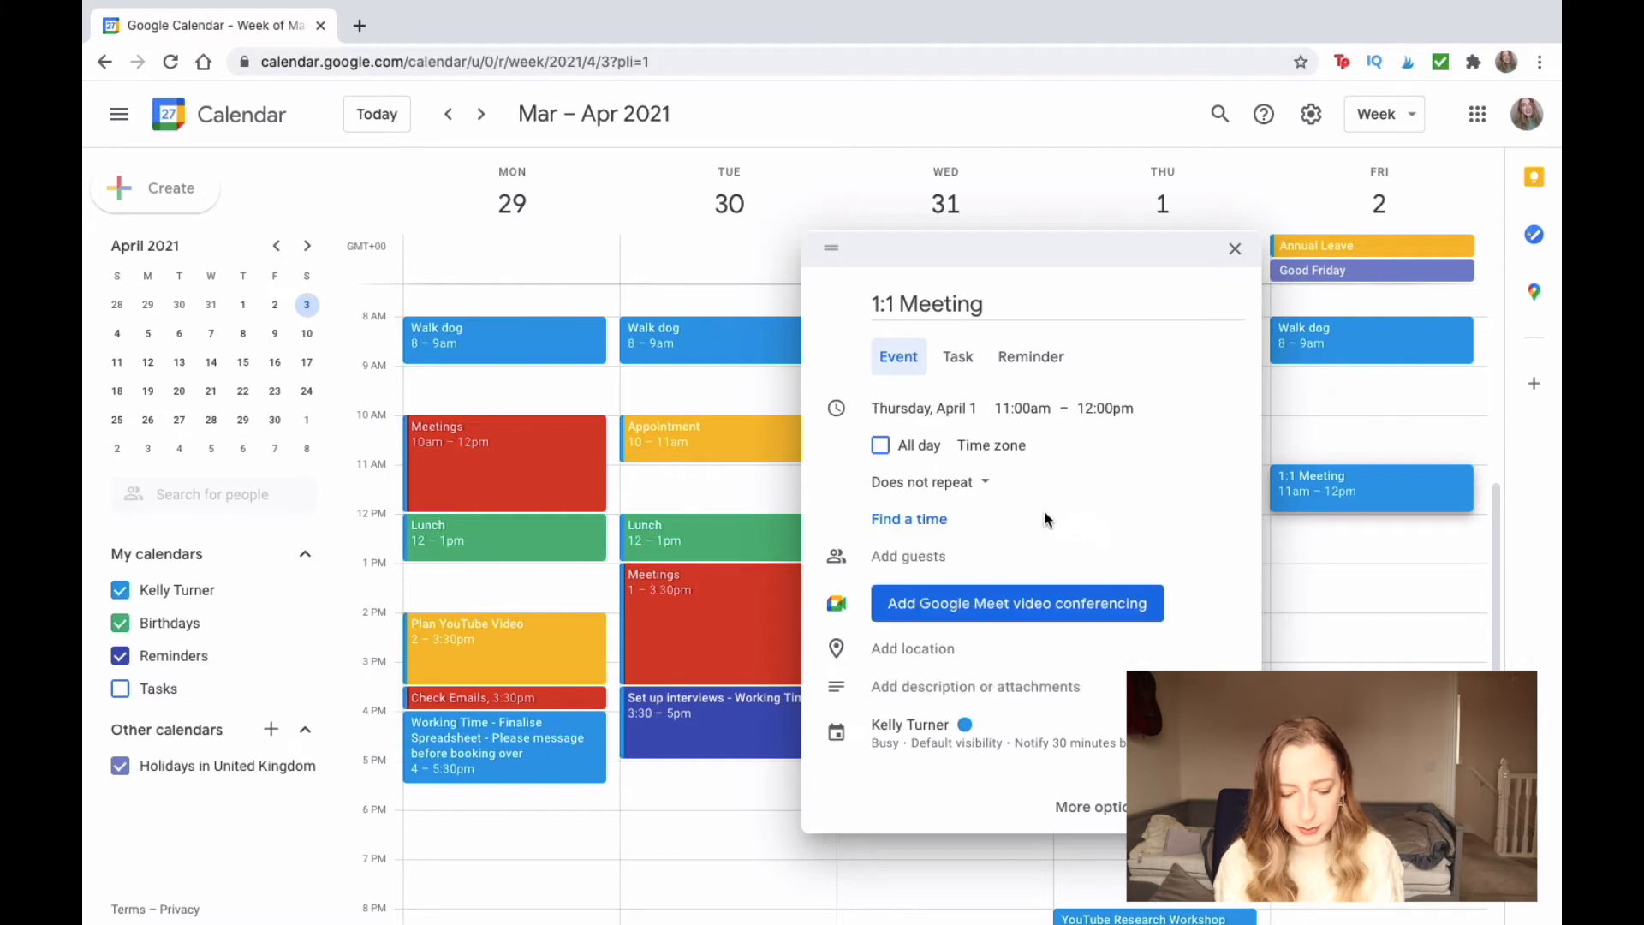
{"action": "left_click", "coordinate": [805, 409]}
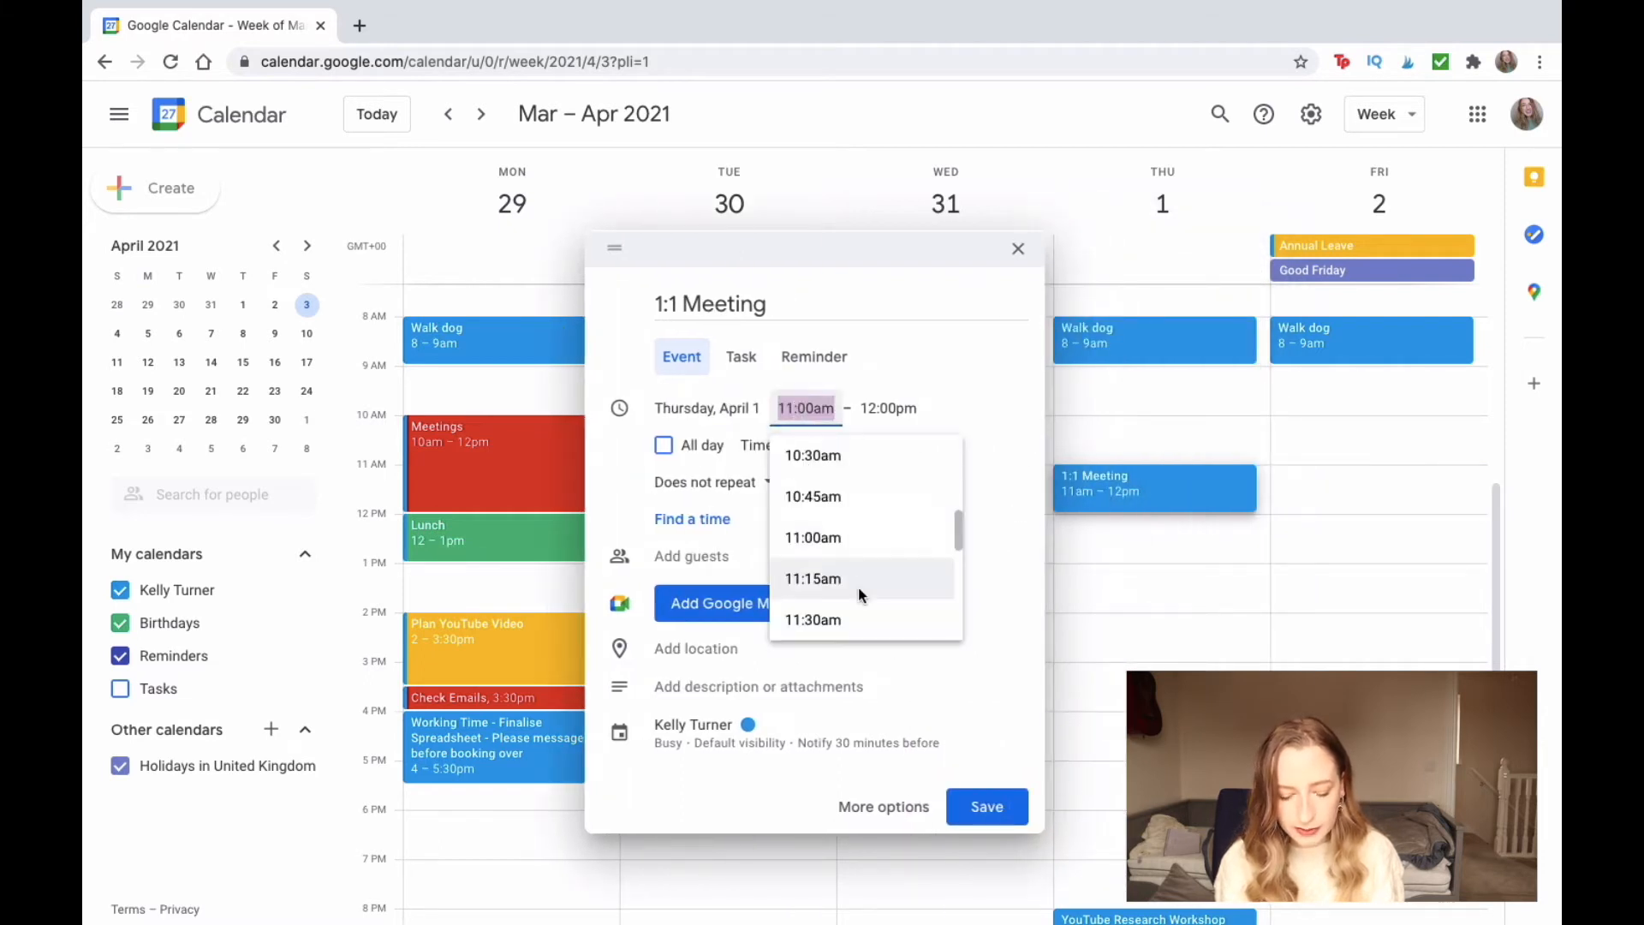
{"action": "left_click", "coordinate": [834, 623]}
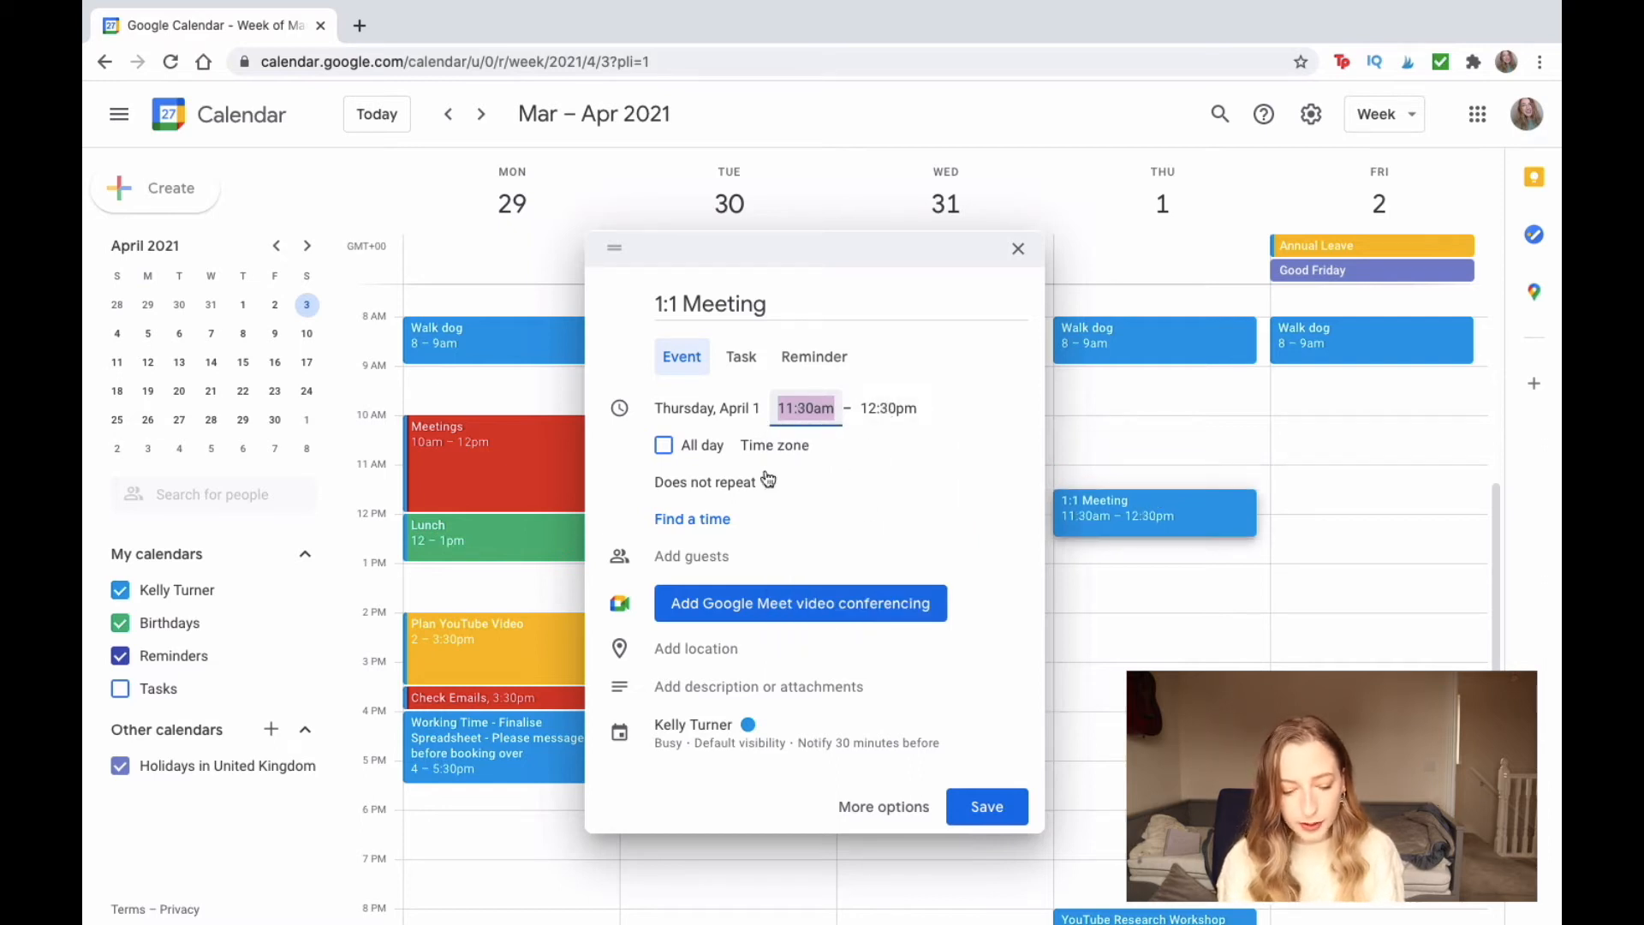
Step: Try the All day option on the 1:1 Meeting event and turn it back off
{"action": "left_click", "coordinate": [663, 446]}
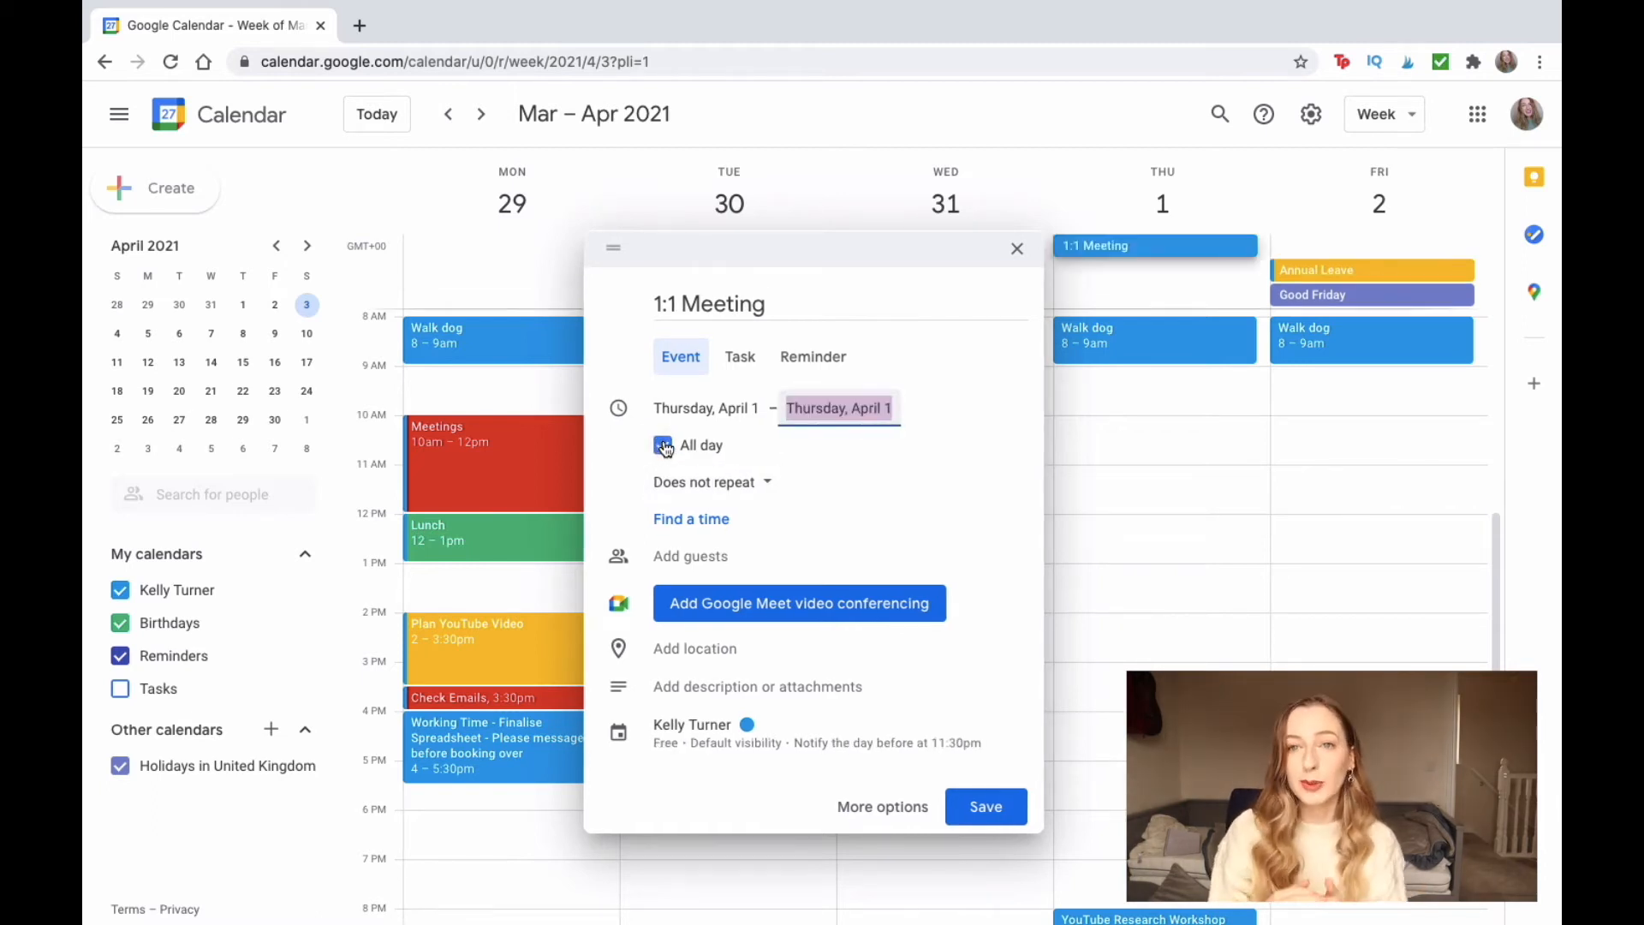
{"action": "left_click", "coordinate": [664, 445]}
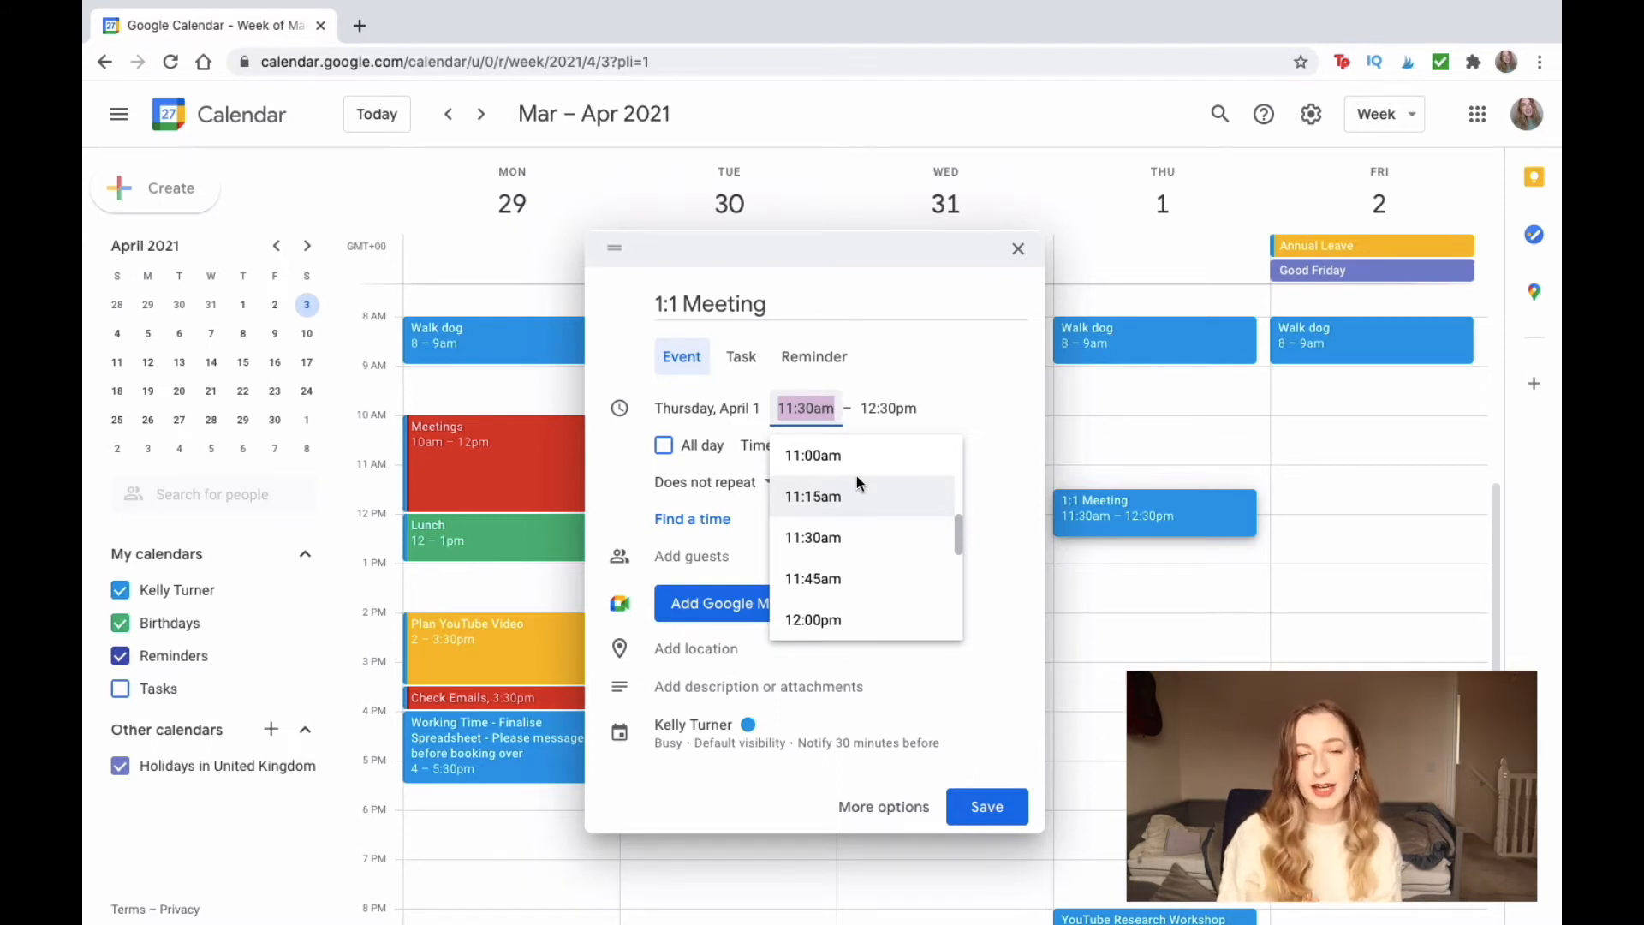
{"action": "left_click", "coordinate": [760, 484]}
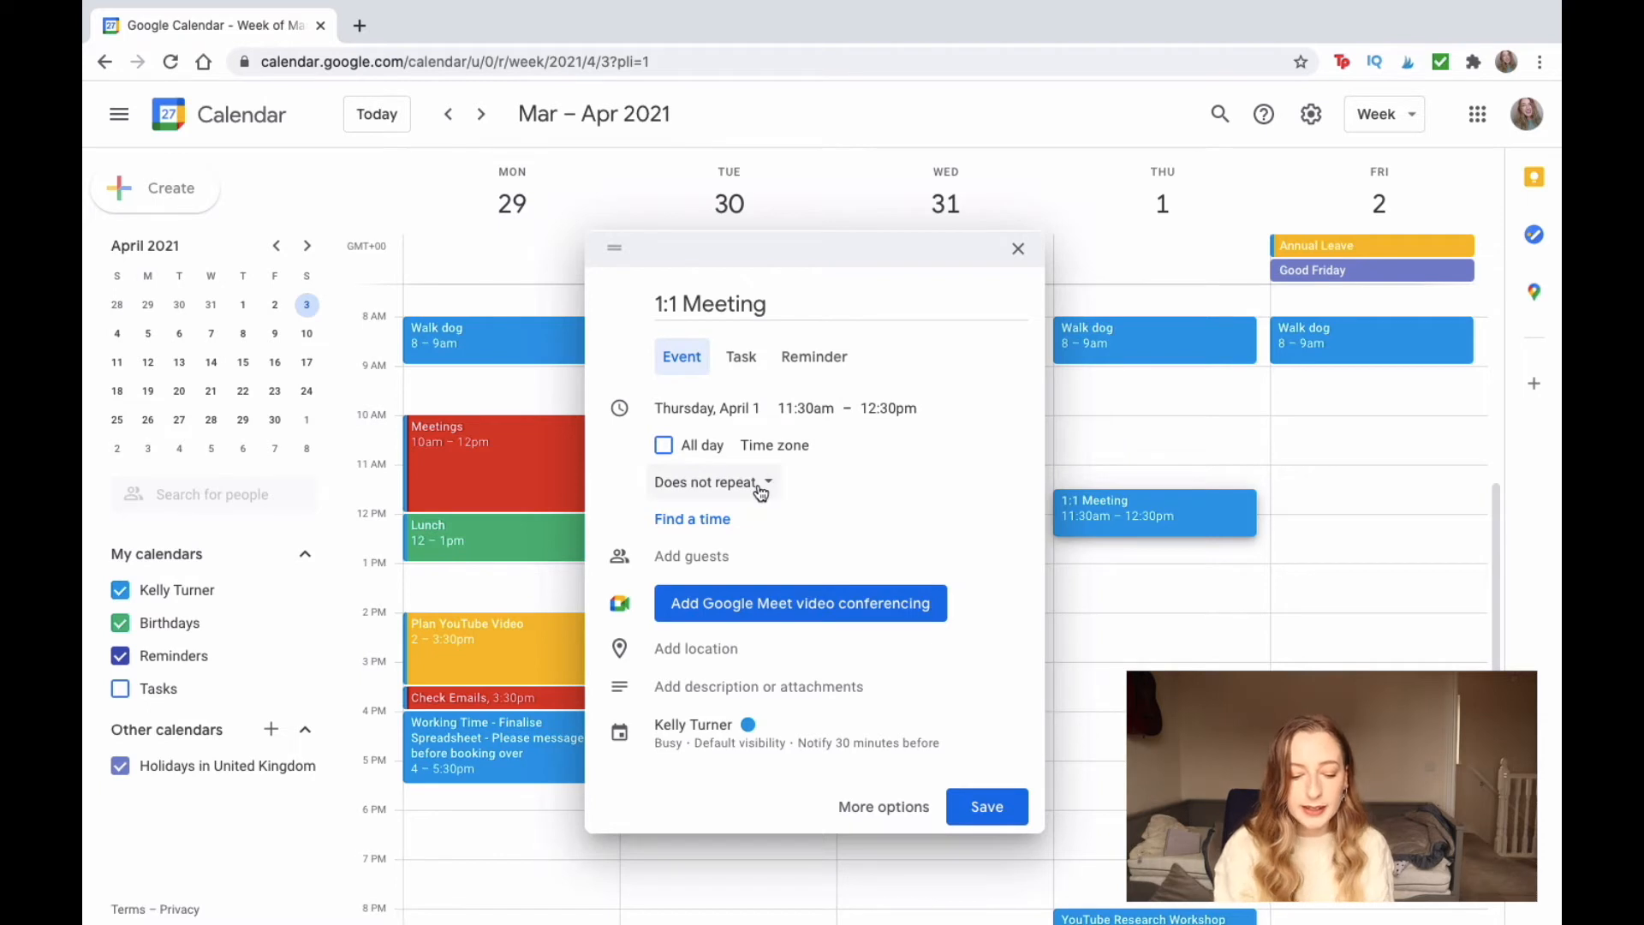
Step: Set a custom recurrence for the 1:1 Meeting event, repeating every week on Monday through Friday
{"action": "left_click", "coordinate": [760, 485]}
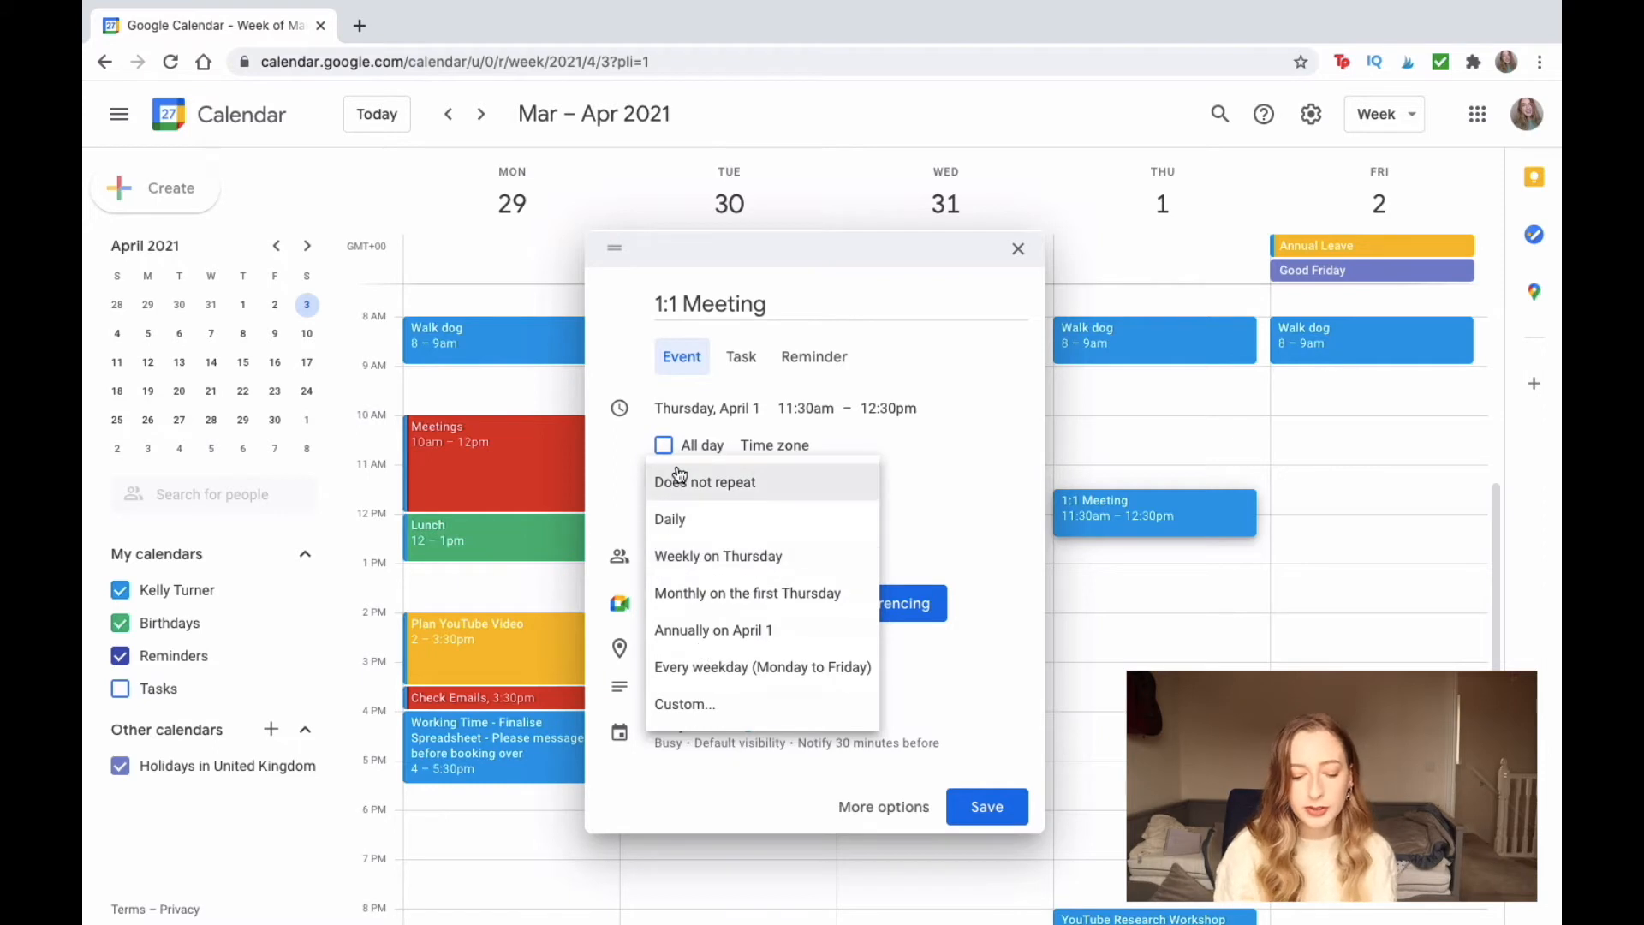
{"action": "left_click", "coordinate": [725, 704]}
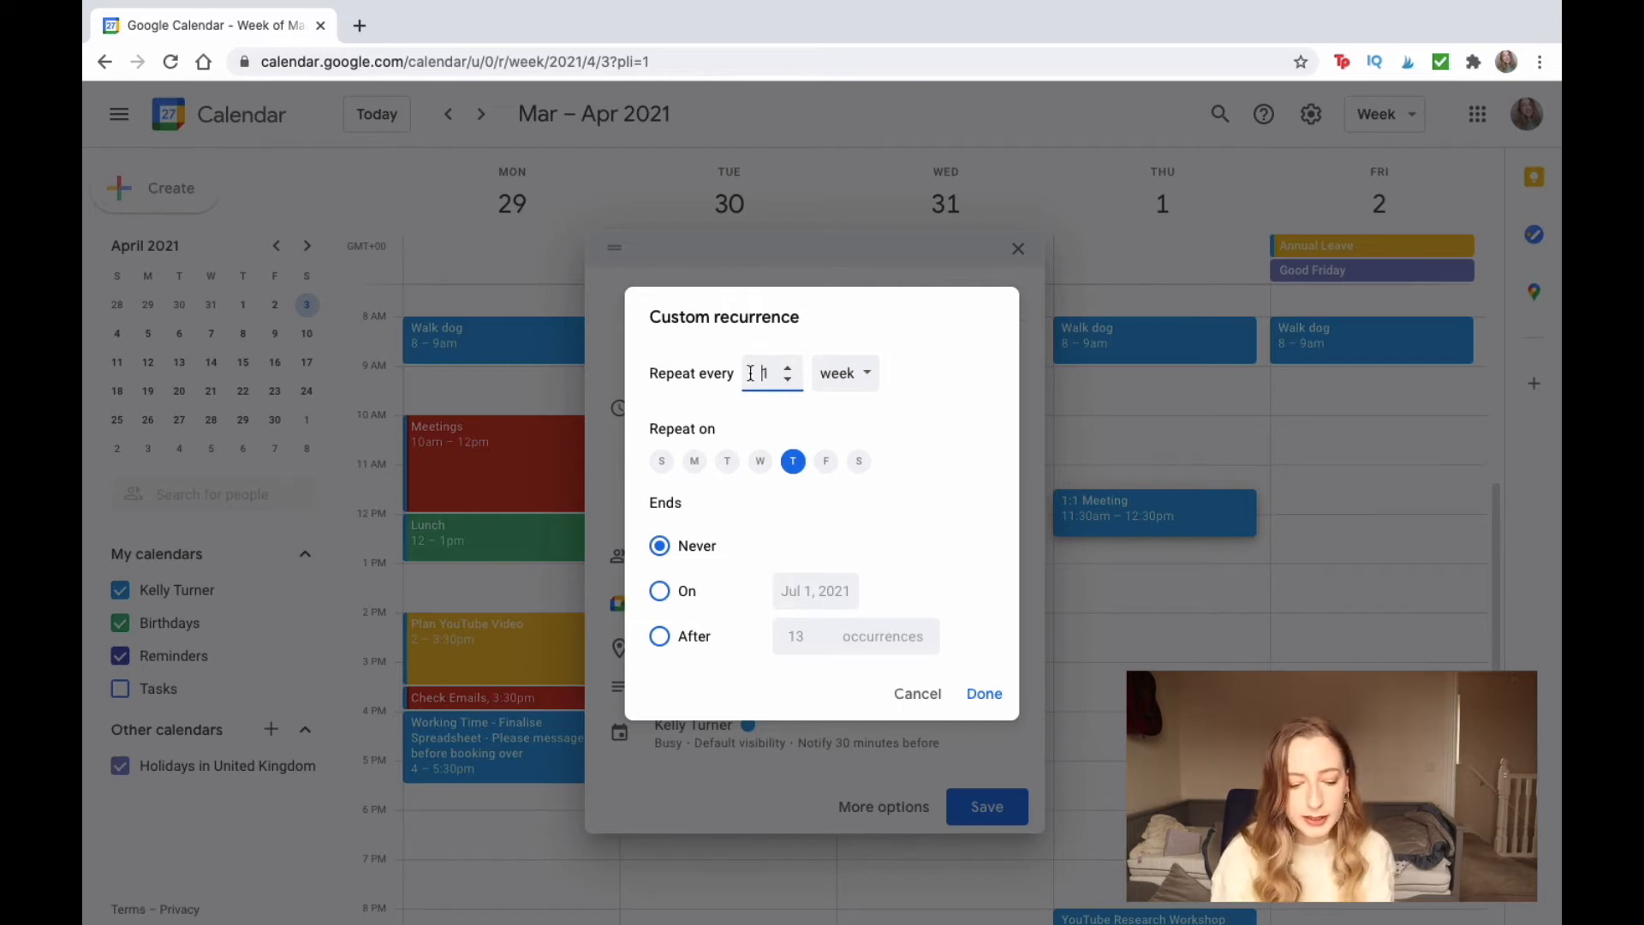
{"action": "left_click", "coordinate": [759, 461]}
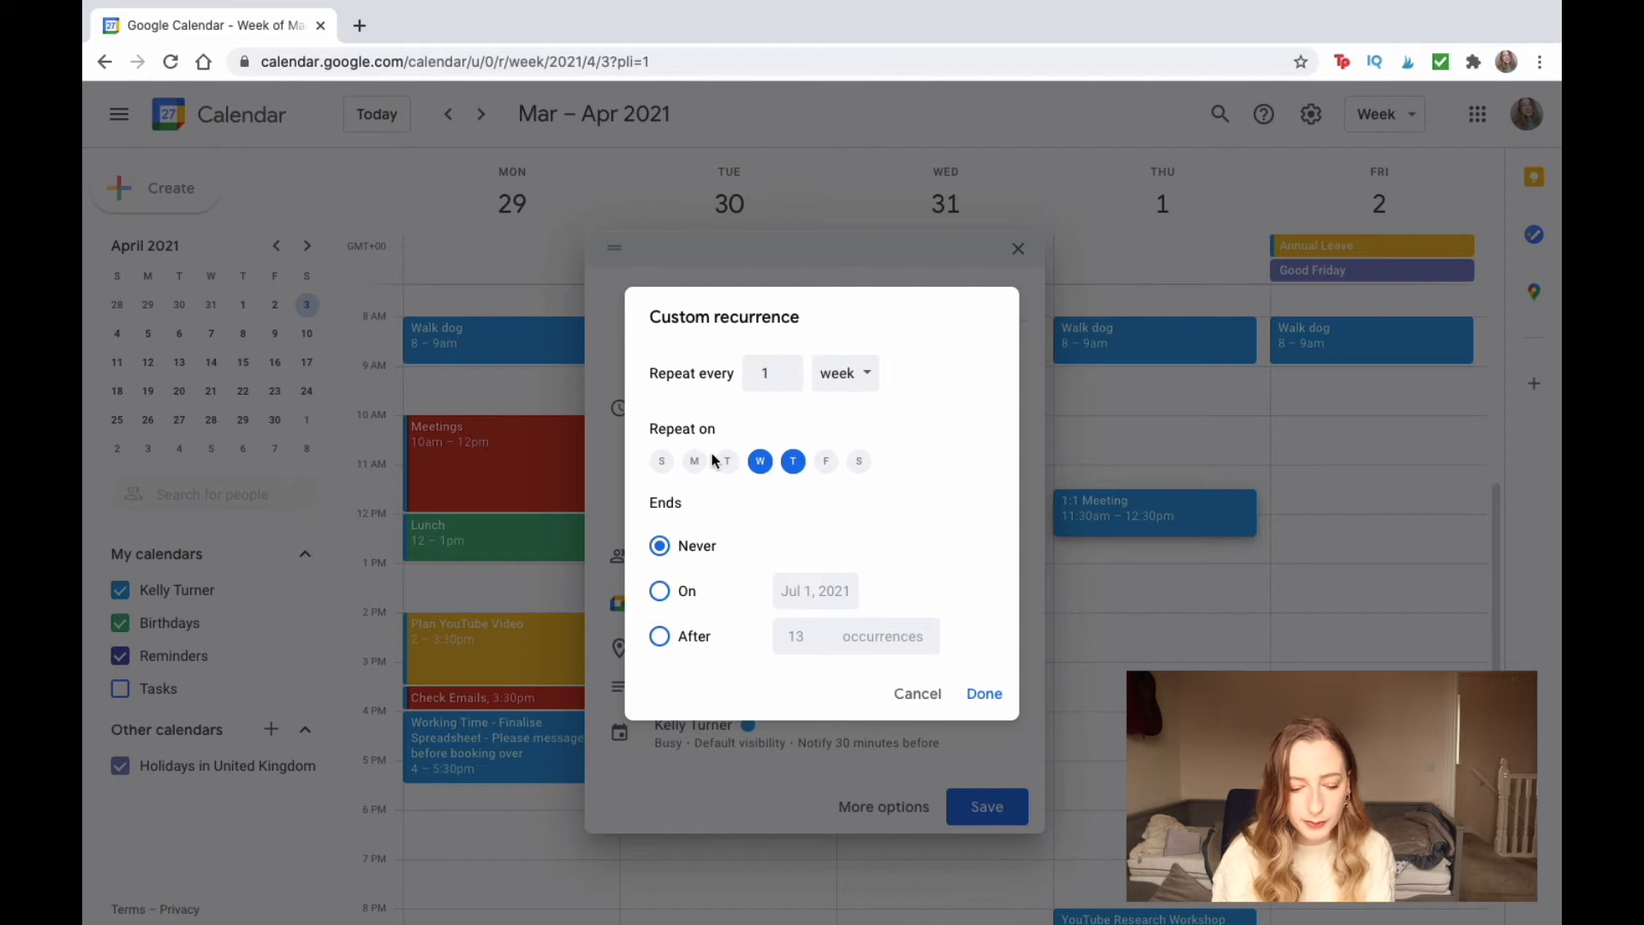
{"action": "left_click", "coordinate": [694, 462]}
{"action": "left_click", "coordinate": [727, 461]}
{"action": "left_click", "coordinate": [828, 463]}
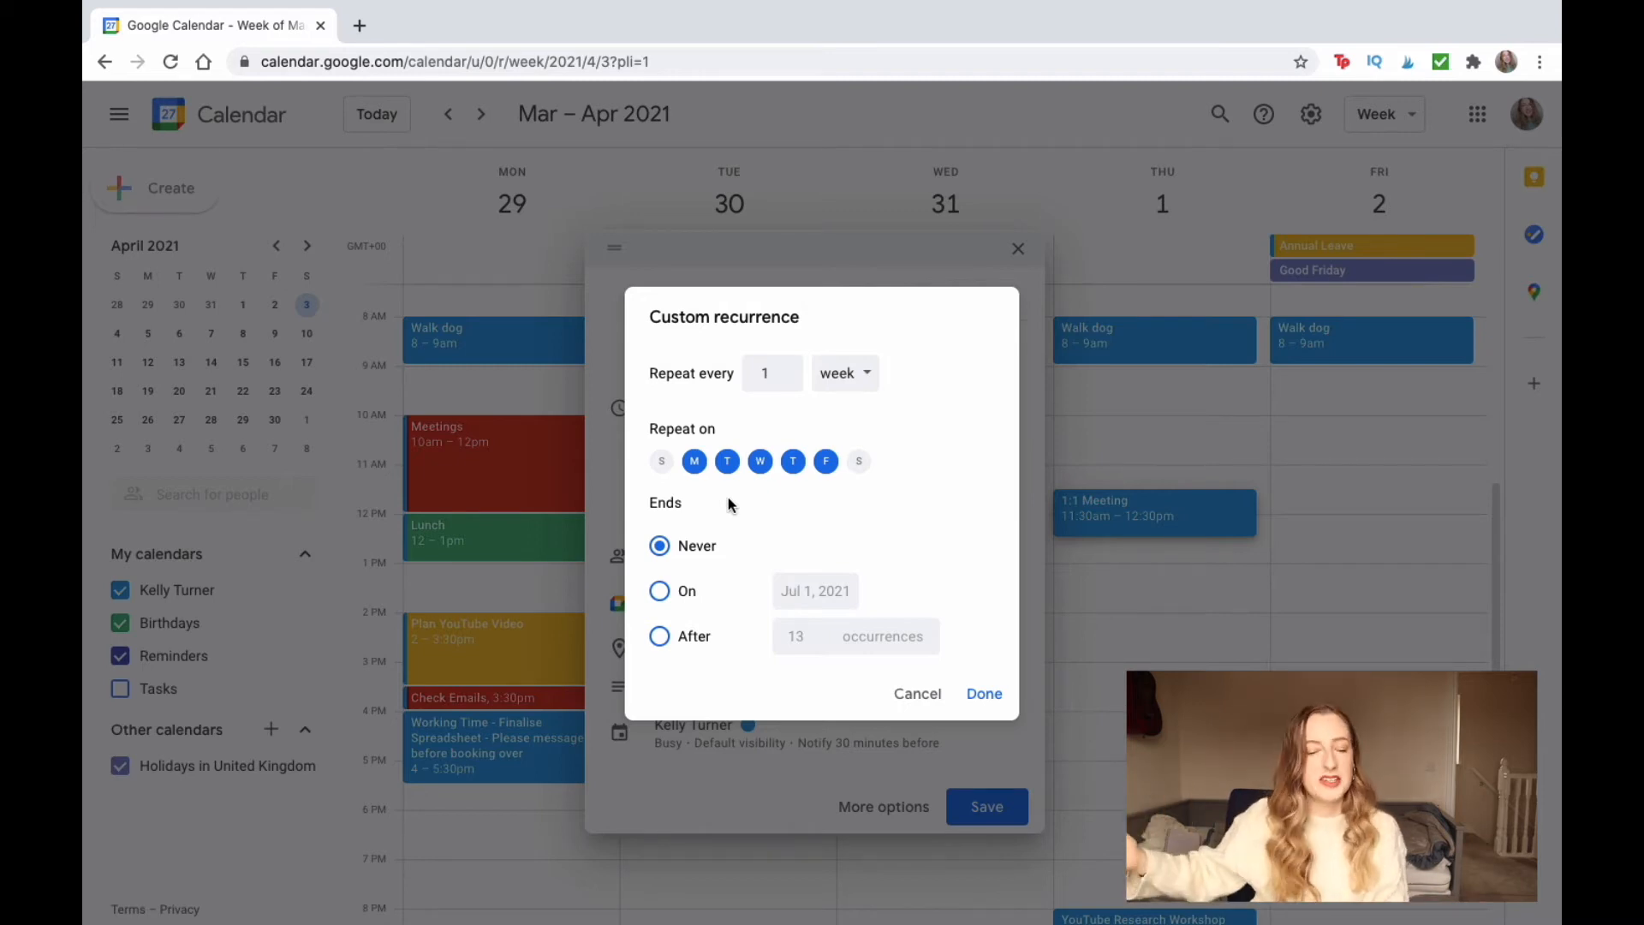
Step: Try ending the 1:1 Meeting recurrence on Jun 30, 2021, and try the option to end it after 13 occurrences
{"action": "left_click", "coordinate": [659, 591]}
{"action": "left_click", "coordinate": [837, 591]}
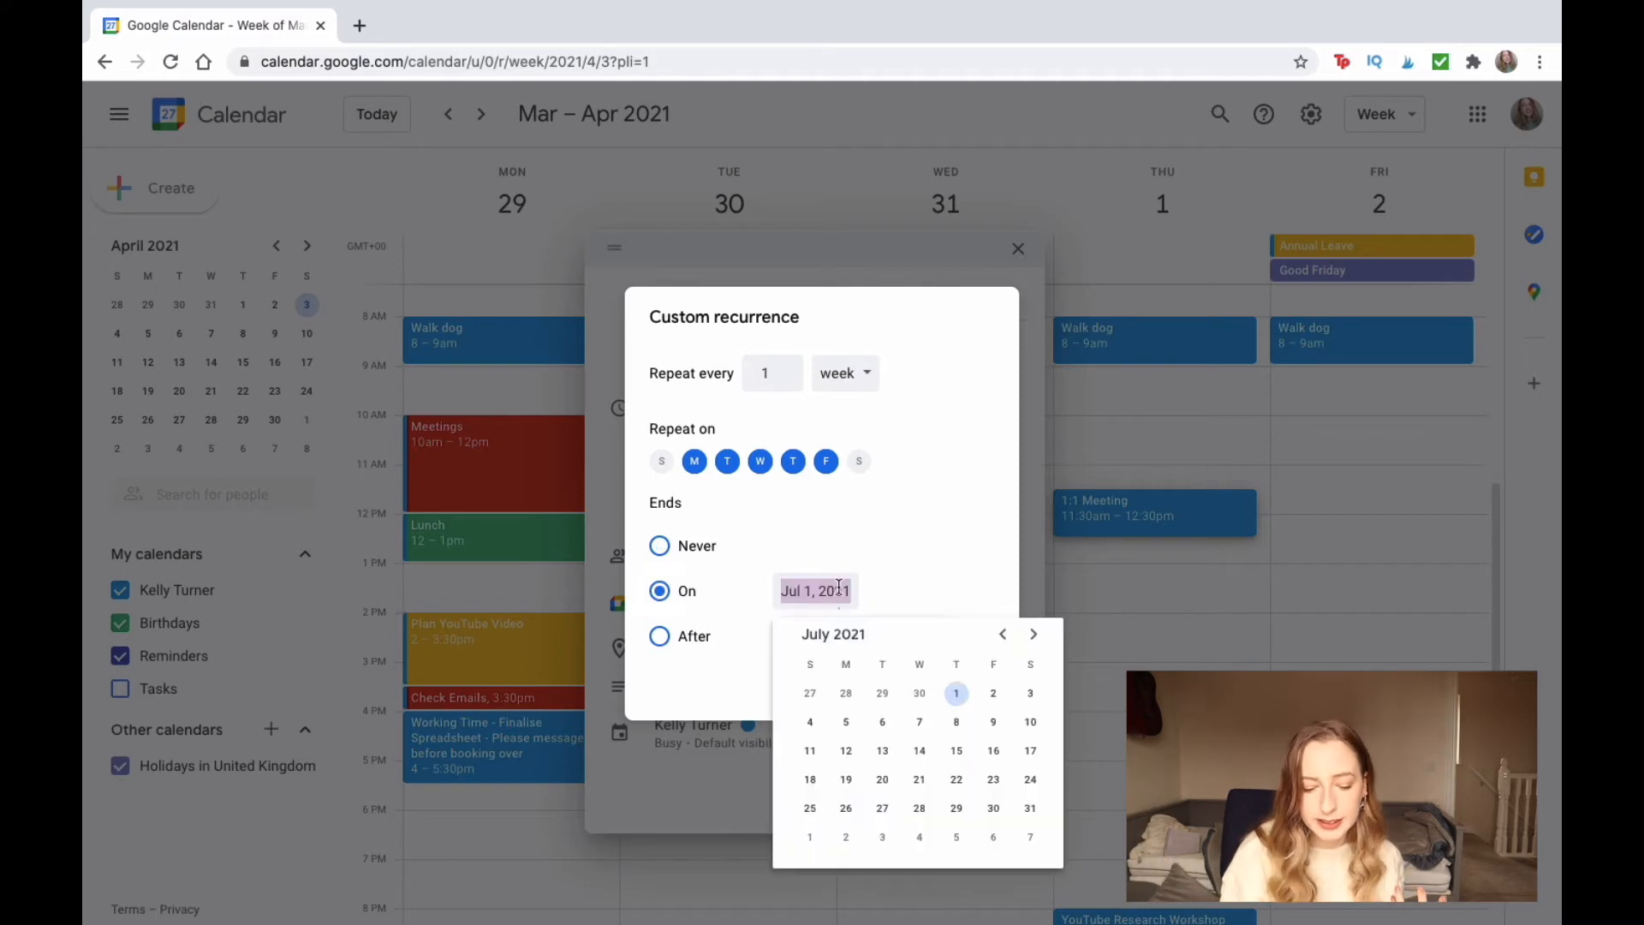
{"action": "left_click", "coordinate": [999, 634]}
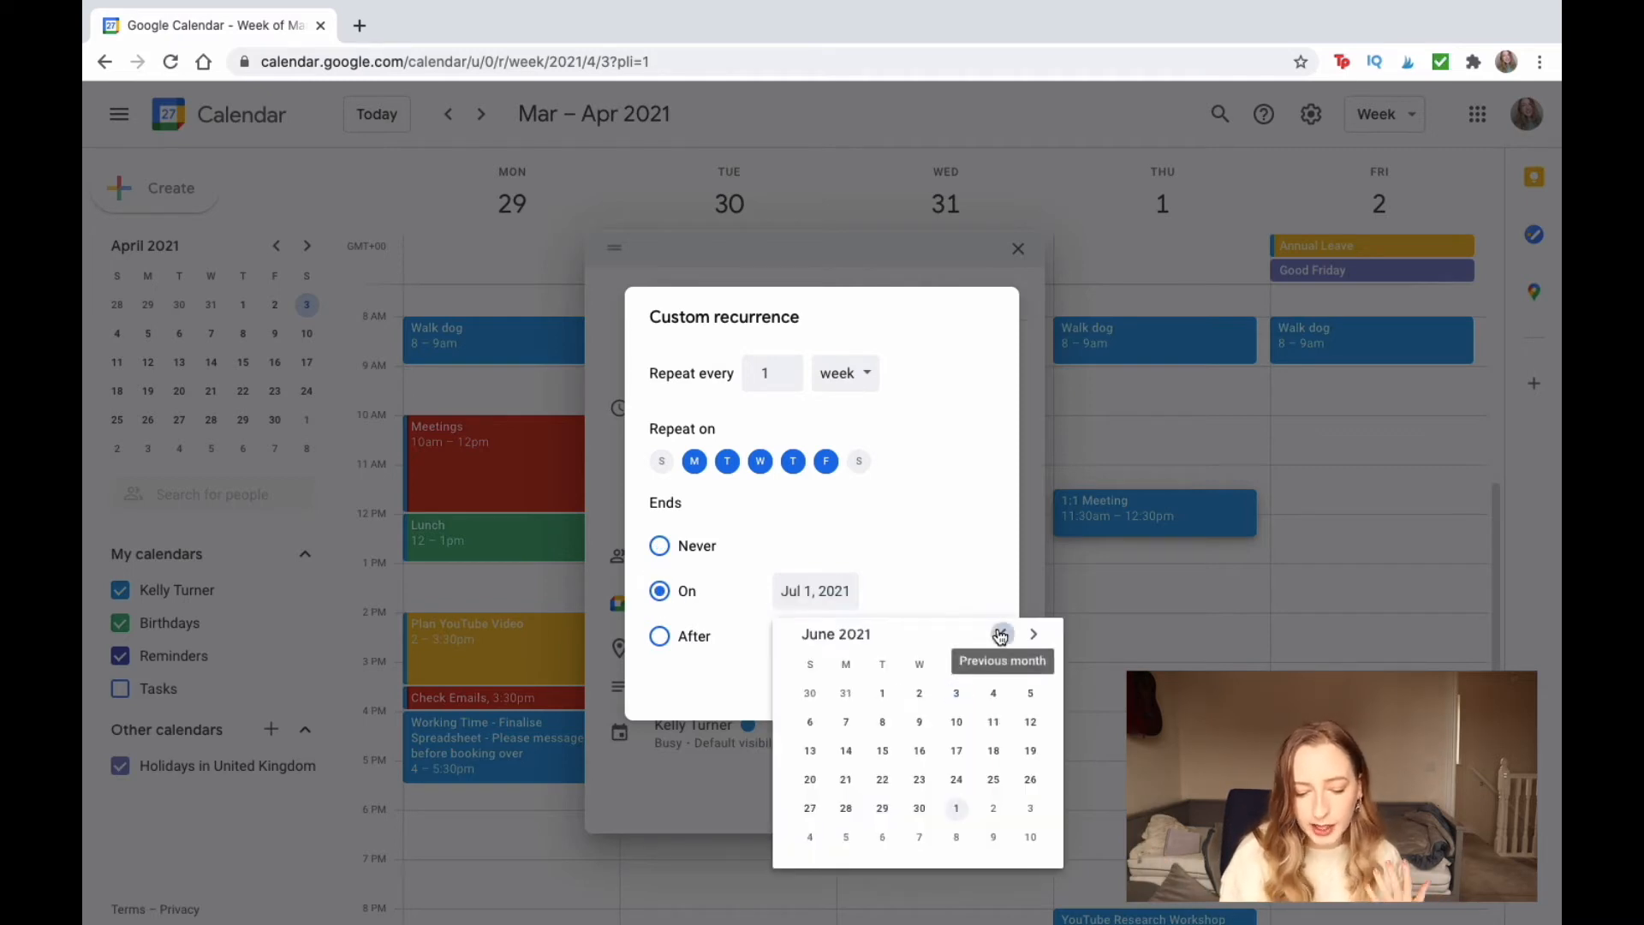
{"action": "left_click", "coordinate": [919, 808]}
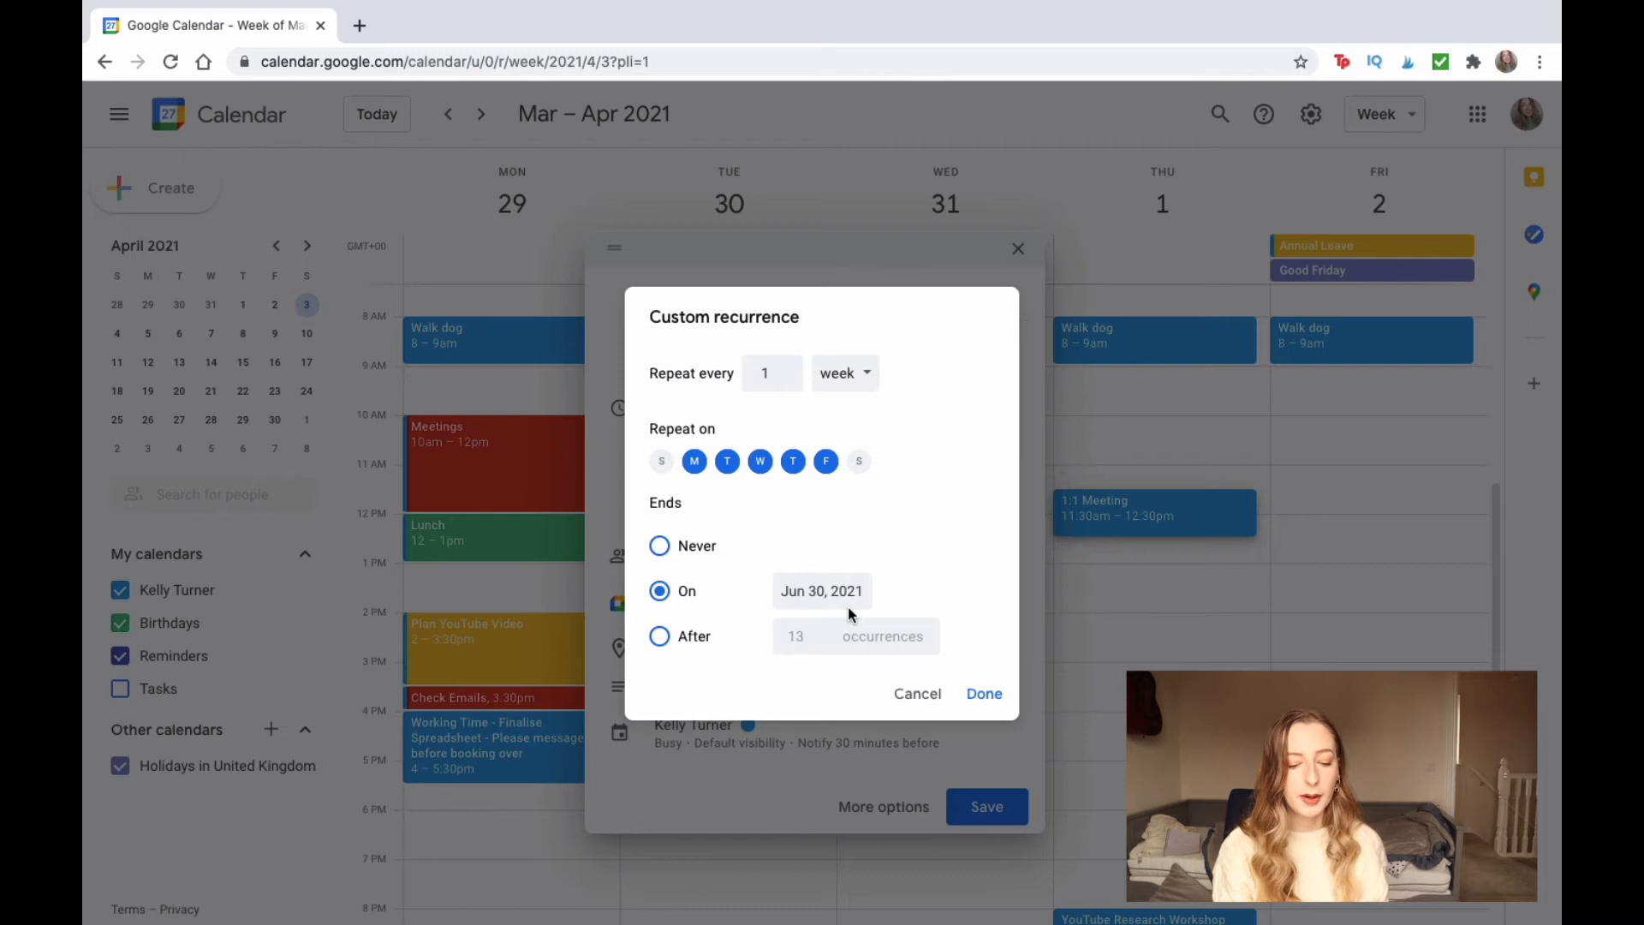
{"action": "left_click", "coordinate": [660, 635]}
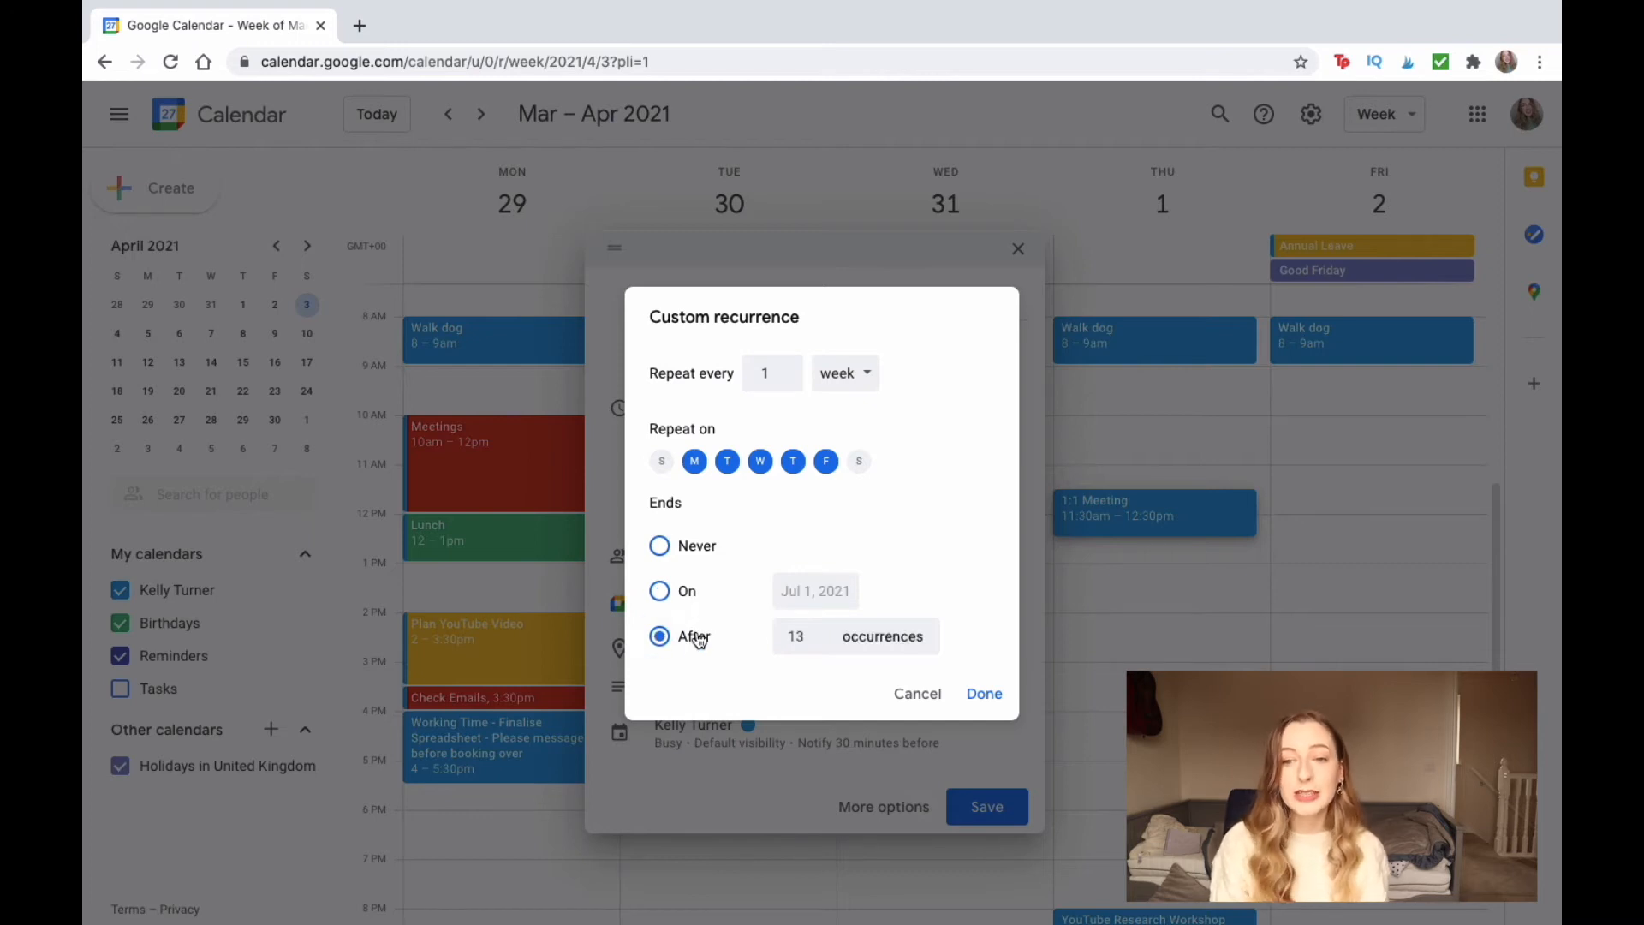
{"action": "left_click", "coordinate": [802, 634]}
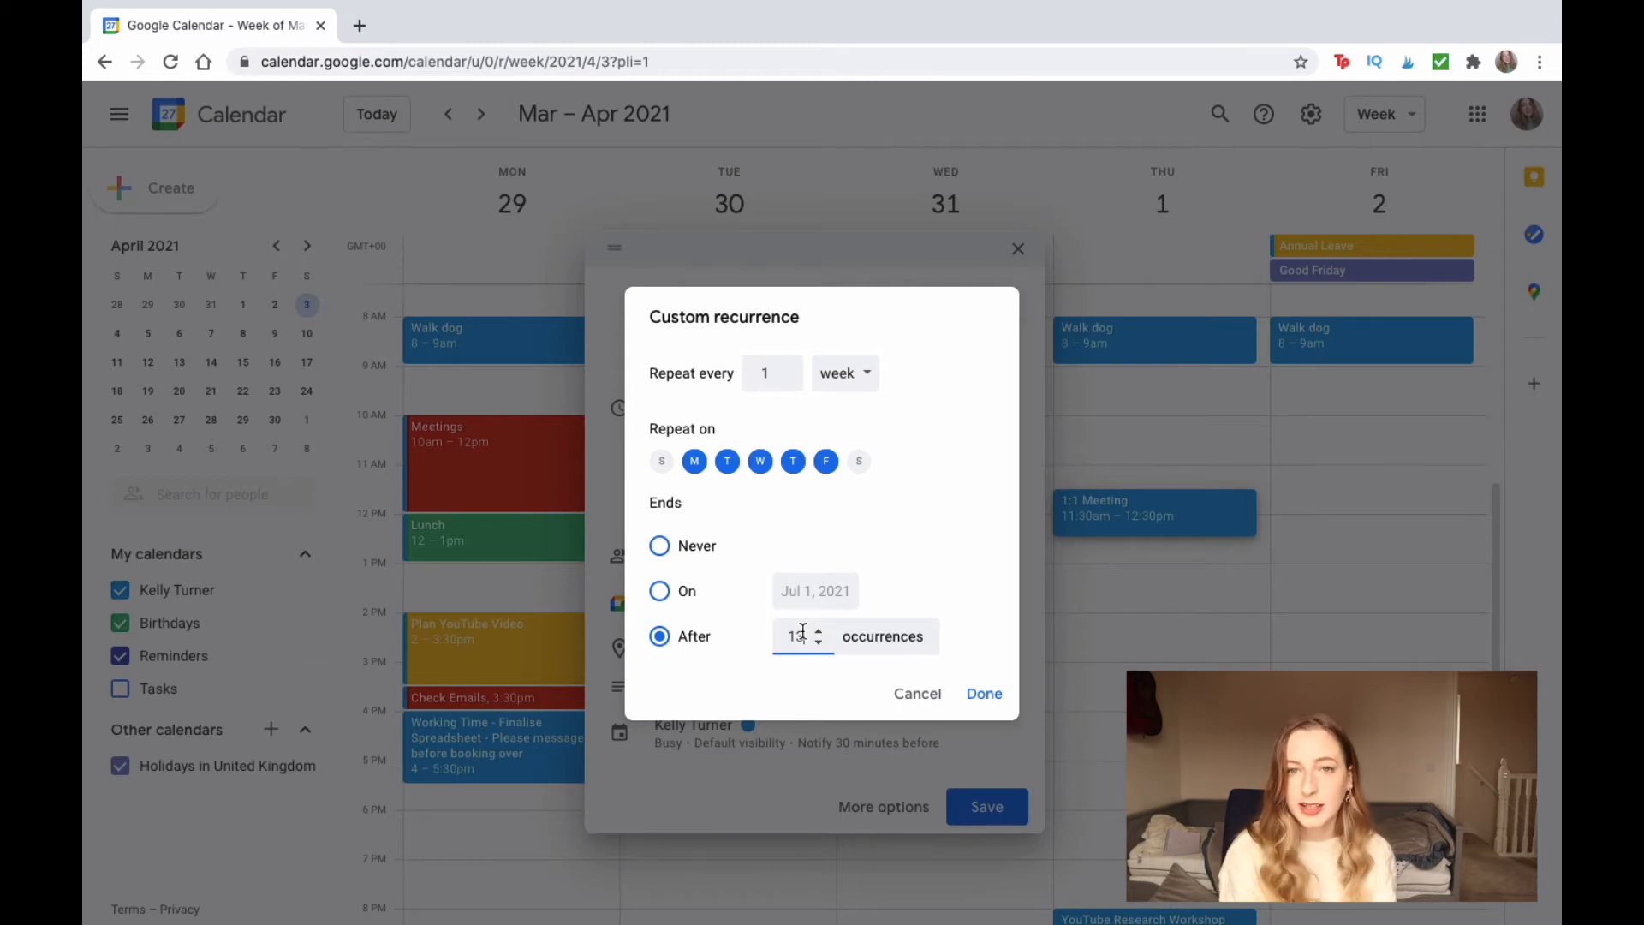
Step: Set the 1:1 Meeting custom recurrence to end on Mar 29, 2021 and apply it
{"action": "left_click", "coordinate": [814, 591]}
{"action": "left_click", "coordinate": [1005, 637]}
{"action": "left_click", "coordinate": [1005, 637]}
{"action": "left_click", "coordinate": [1007, 639]}
{"action": "left_click", "coordinate": [1006, 636]}
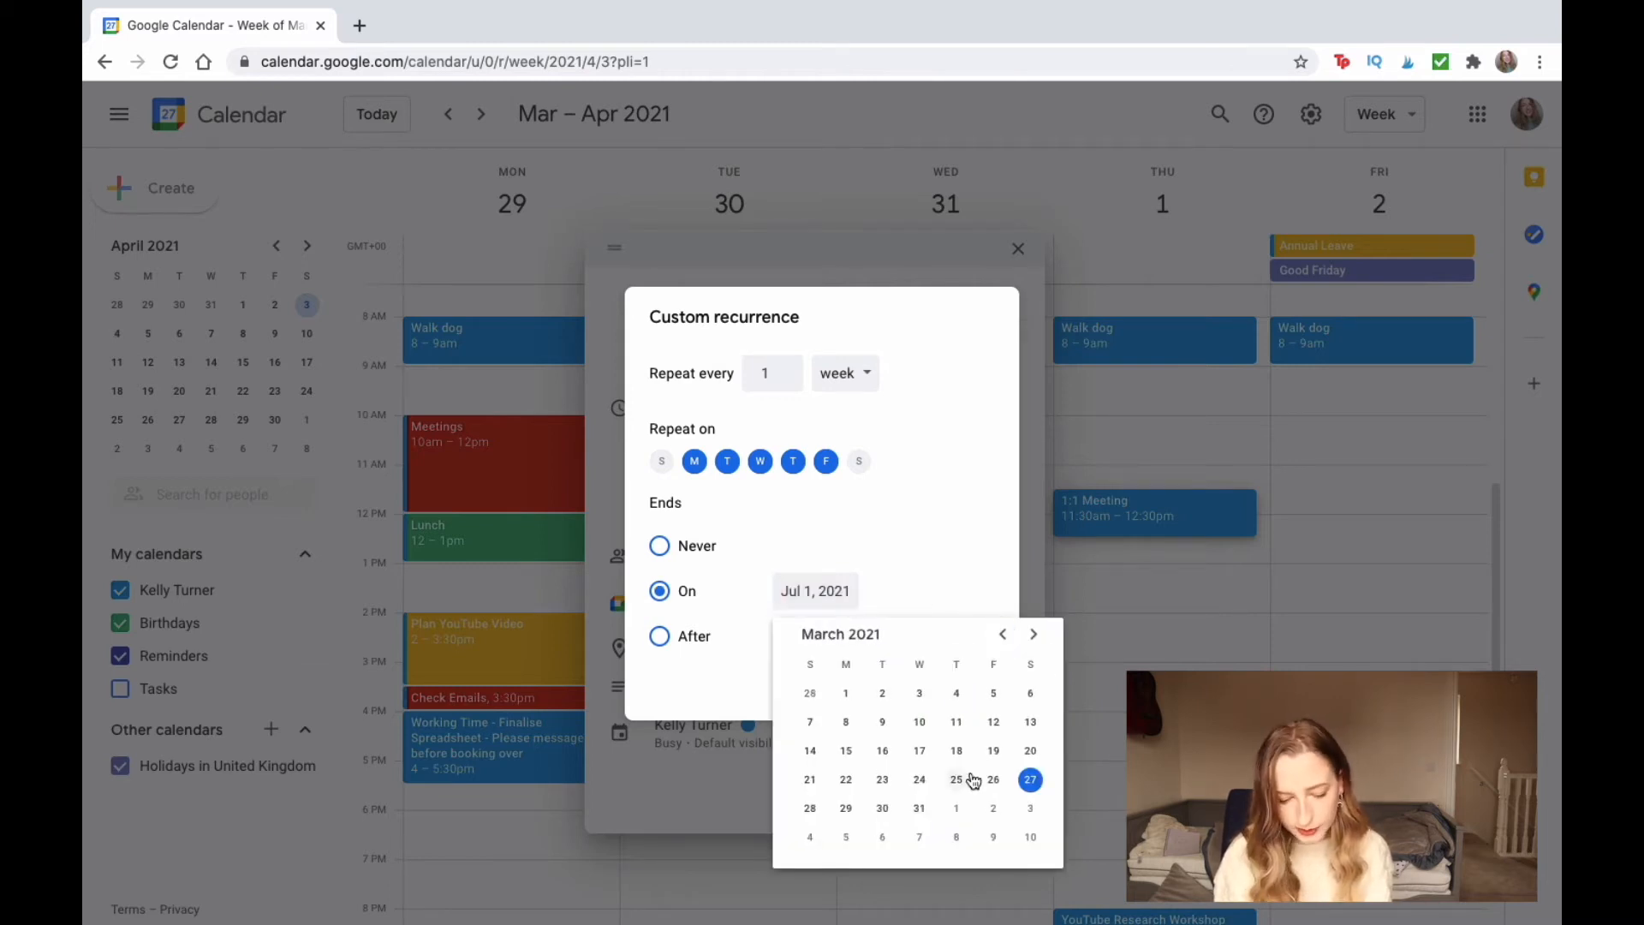
{"action": "left_click", "coordinate": [845, 809]}
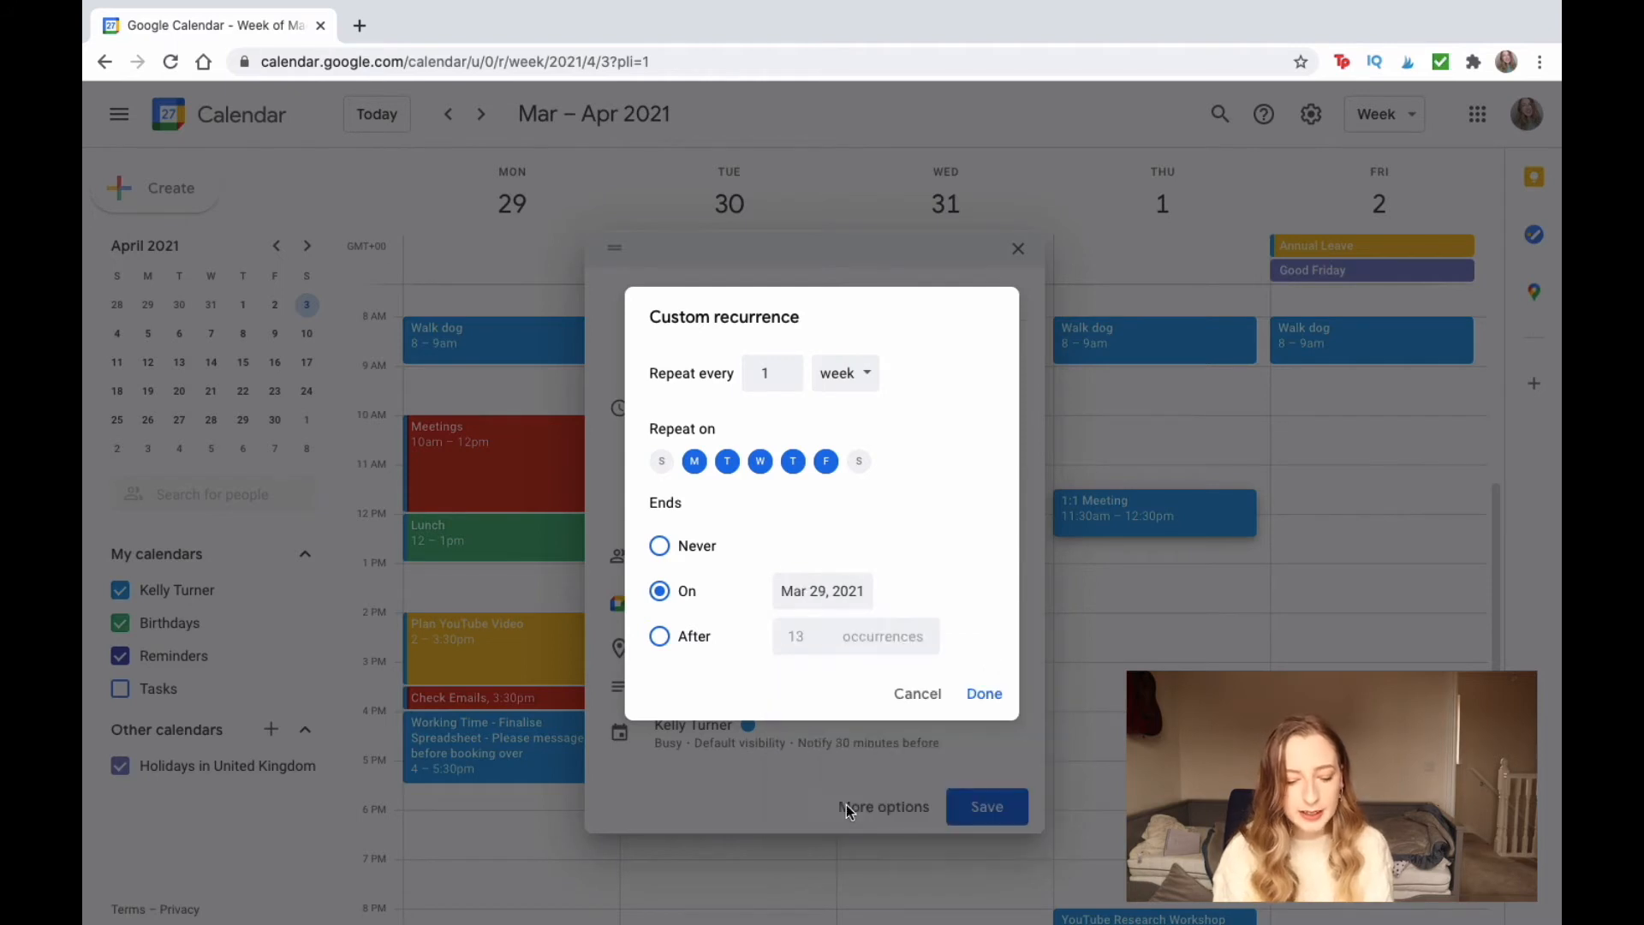
{"action": "left_click", "coordinate": [984, 693]}
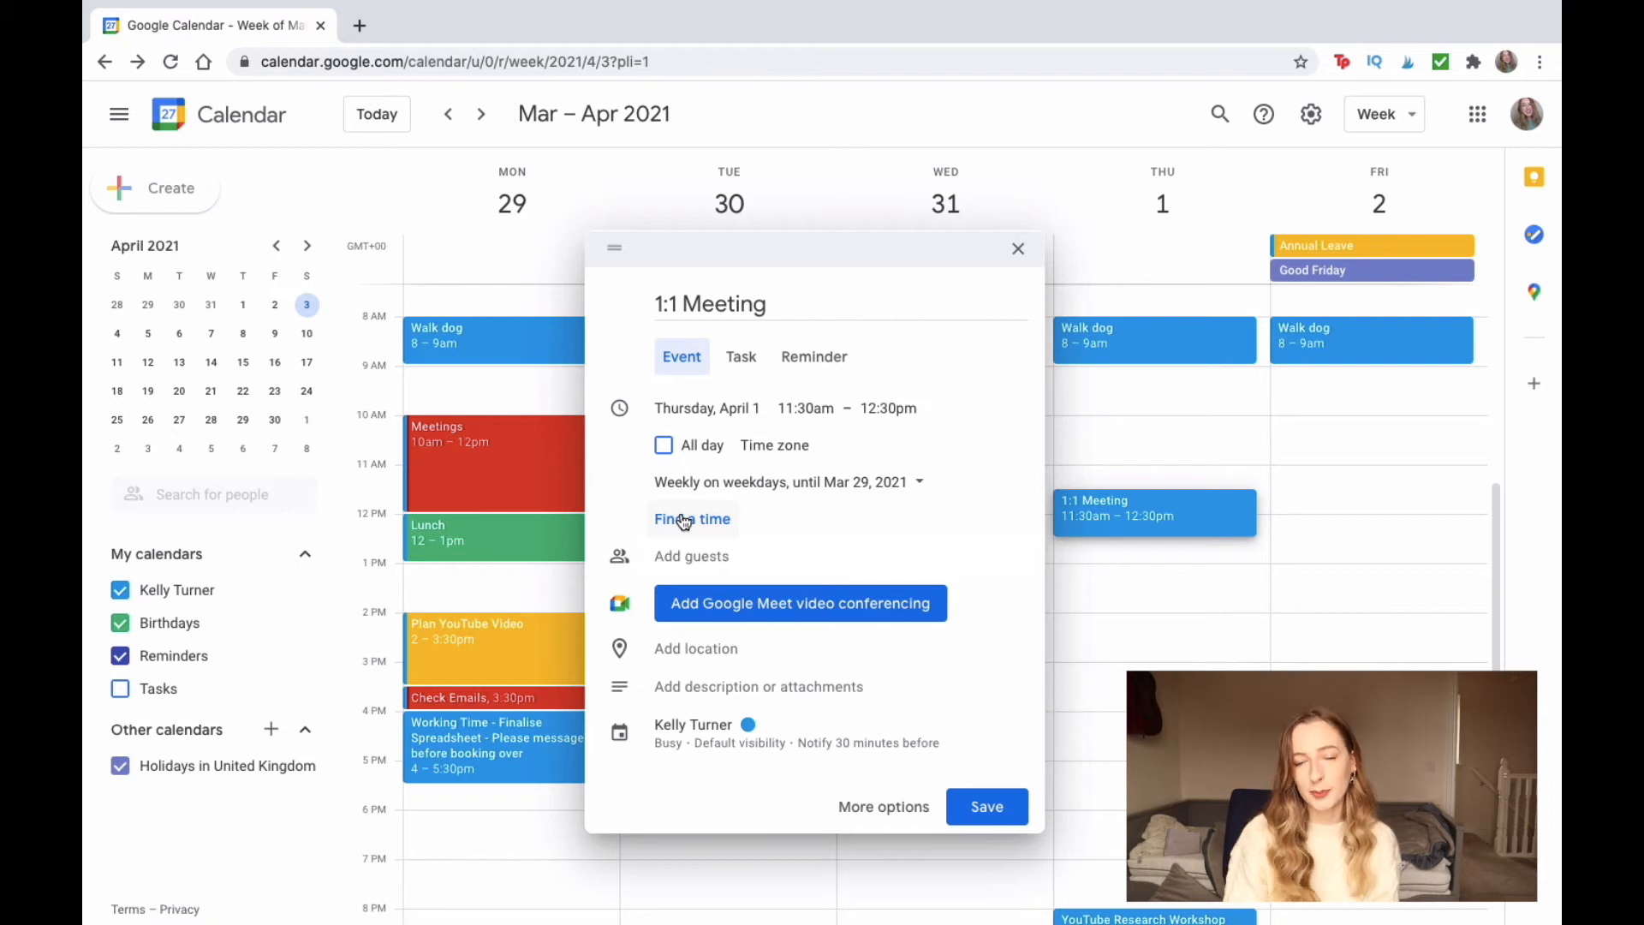
Step: Look at the scheduling, description, attachment and notification fields in the 1:1 Meeting event form
{"action": "left_click", "coordinate": [684, 520]}
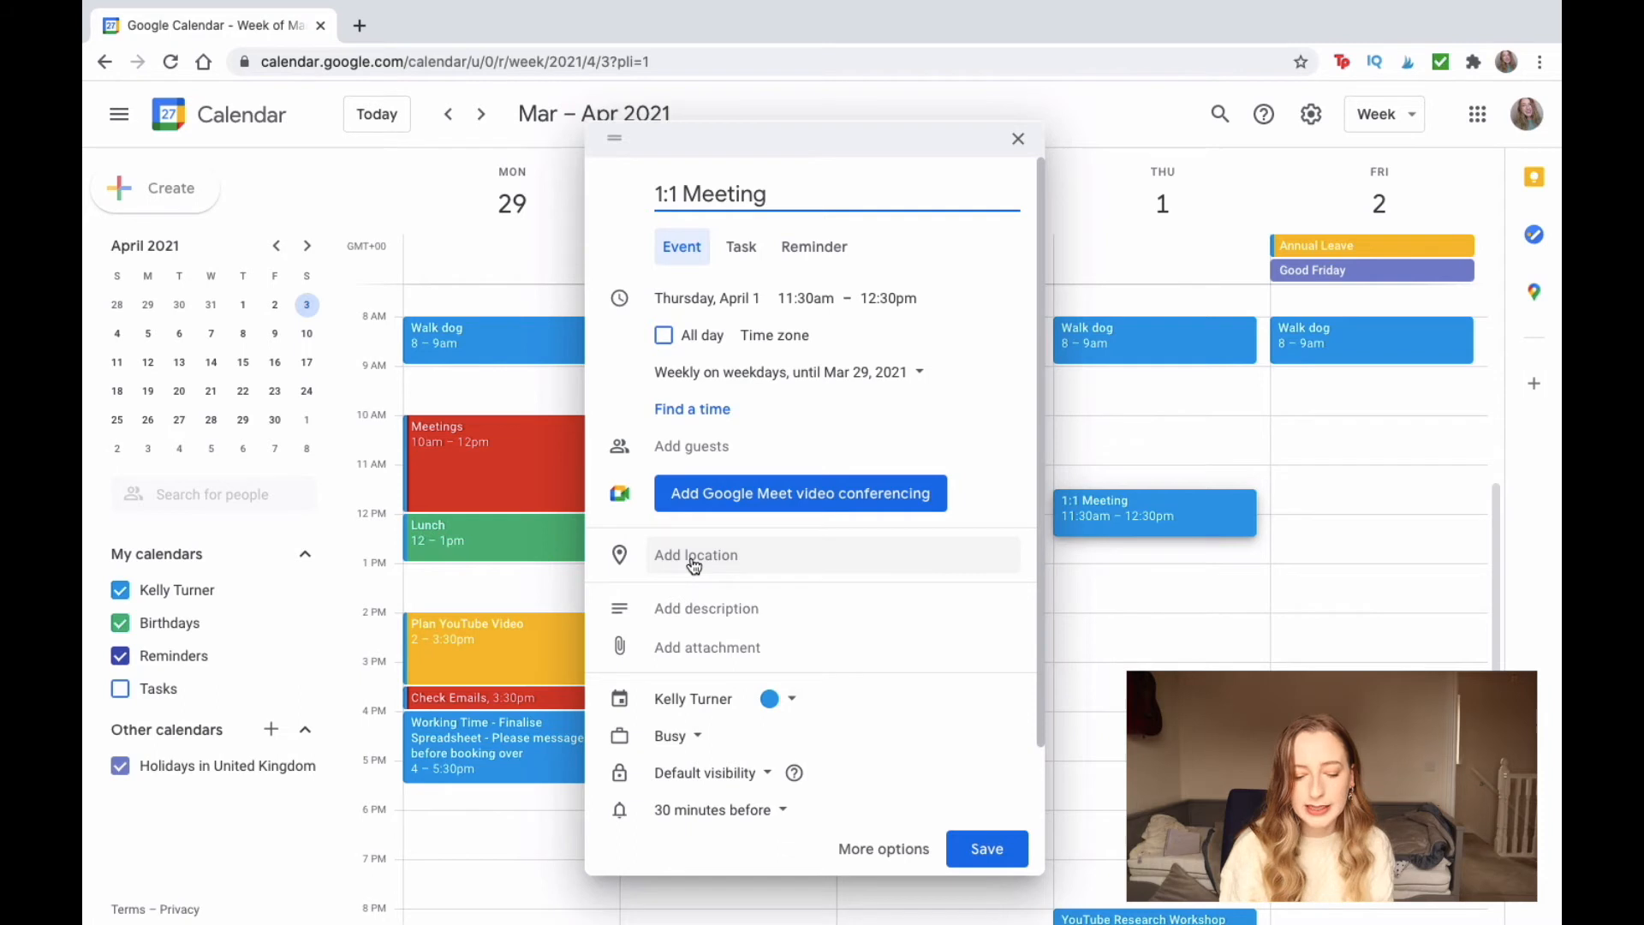
{"action": "left_click", "coordinate": [676, 623]}
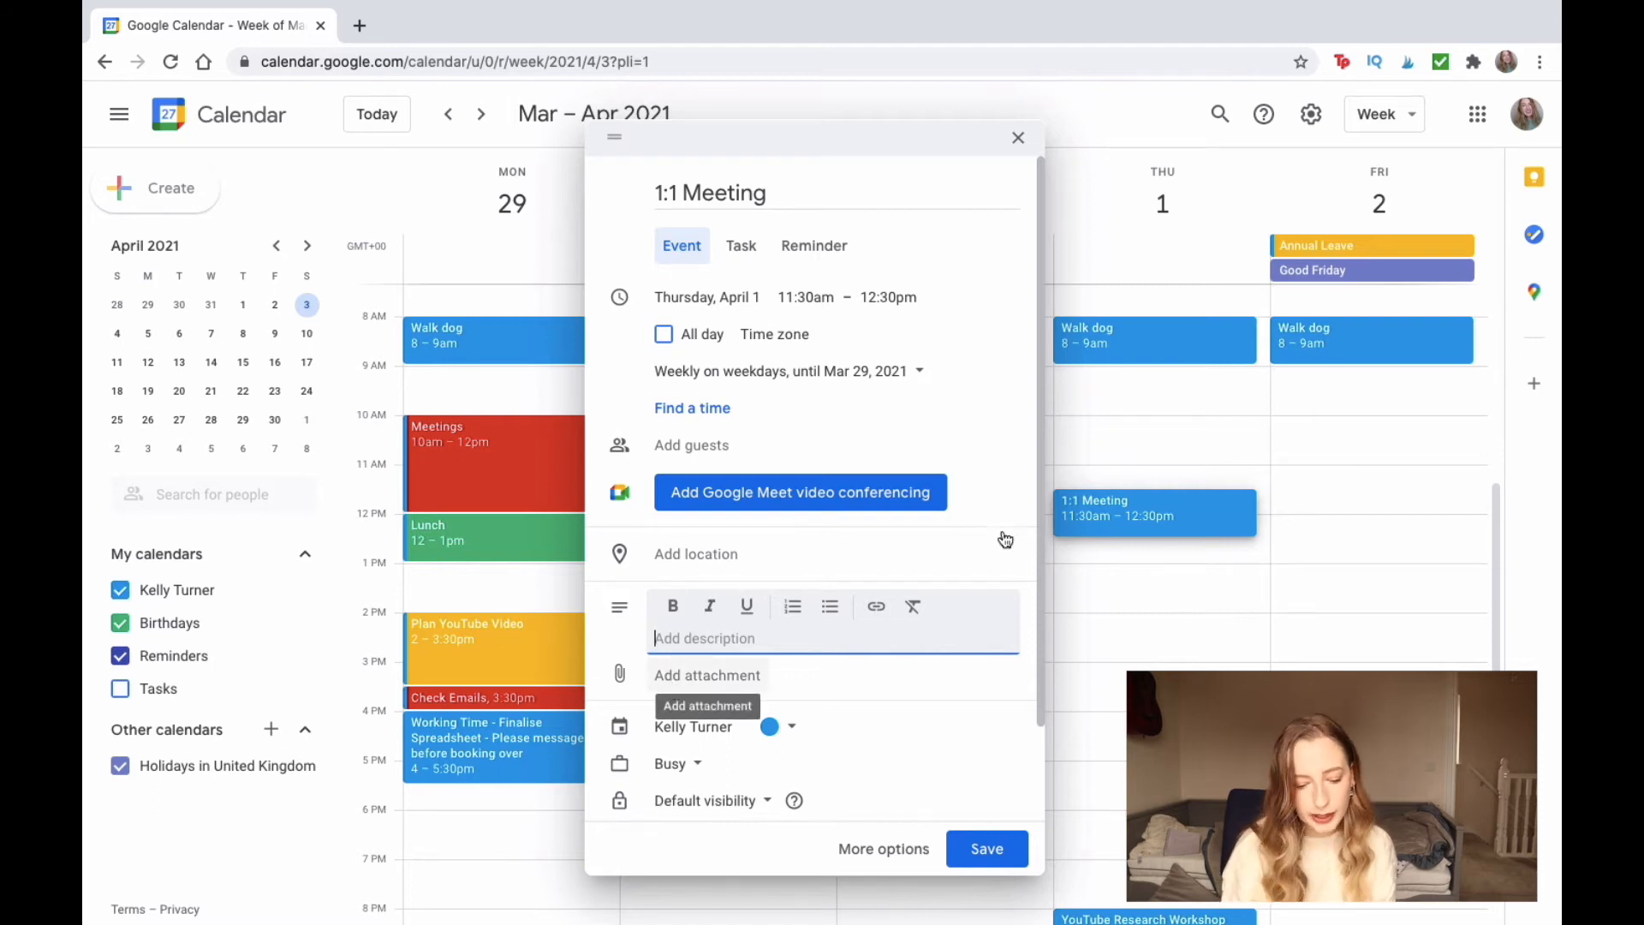
{"action": "left_click_drag", "start_coordinate": [1040, 481], "coordinate": [1016, 583]}
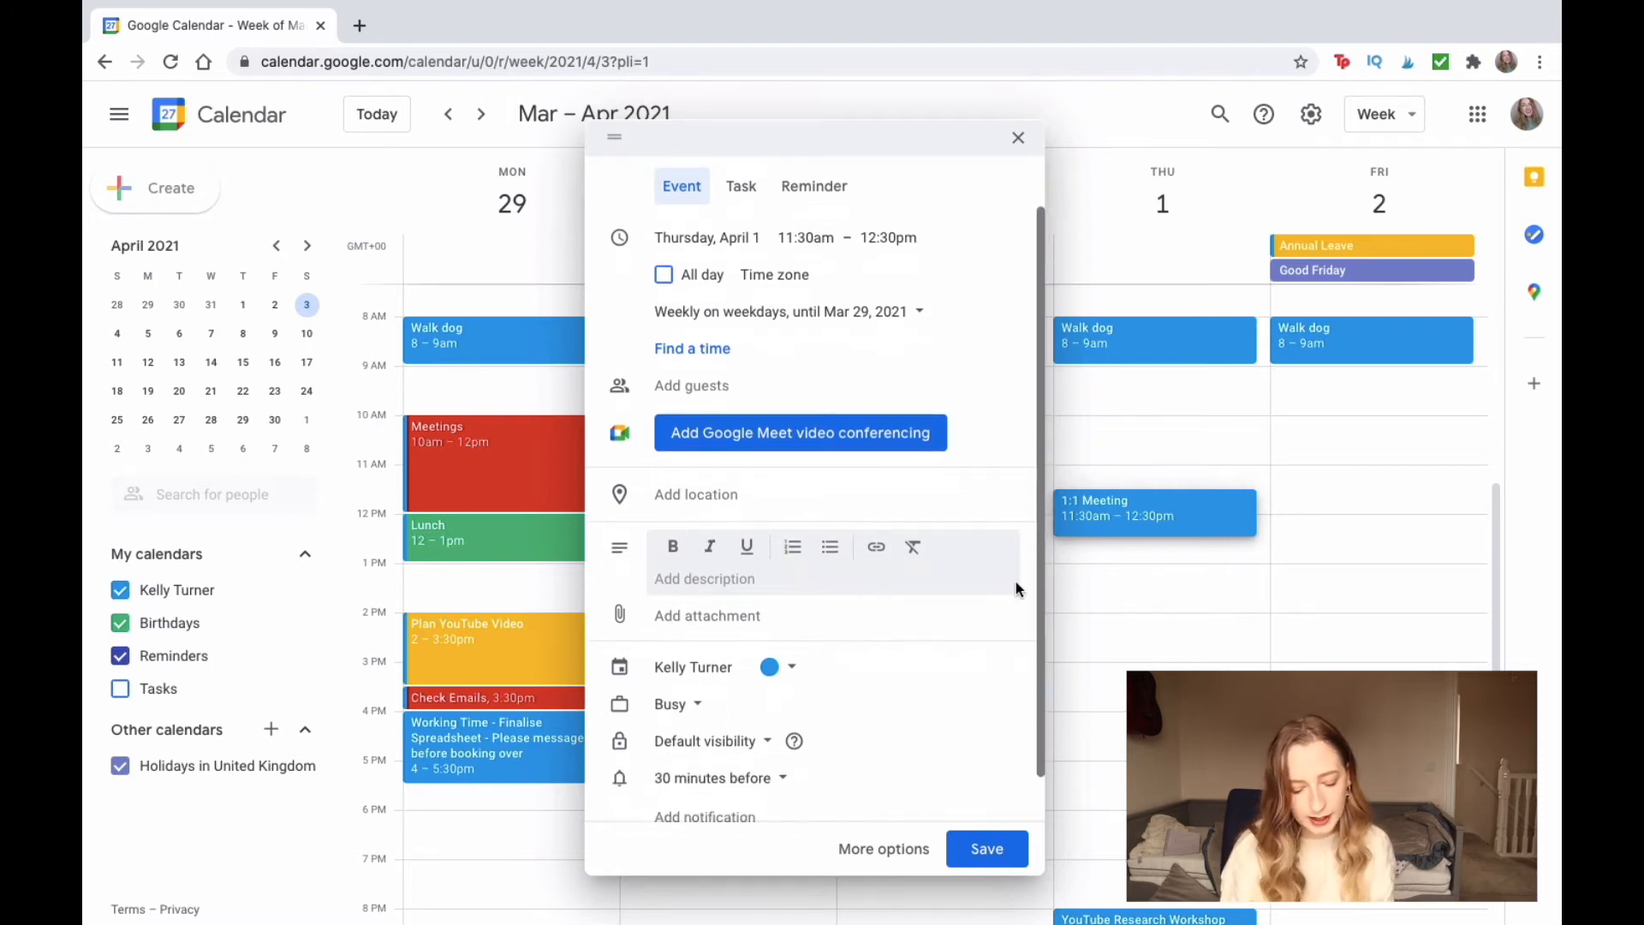
{"action": "scroll", "coordinate": [1016, 583], "scroll_direction": "down", "scroll_amount": 1}
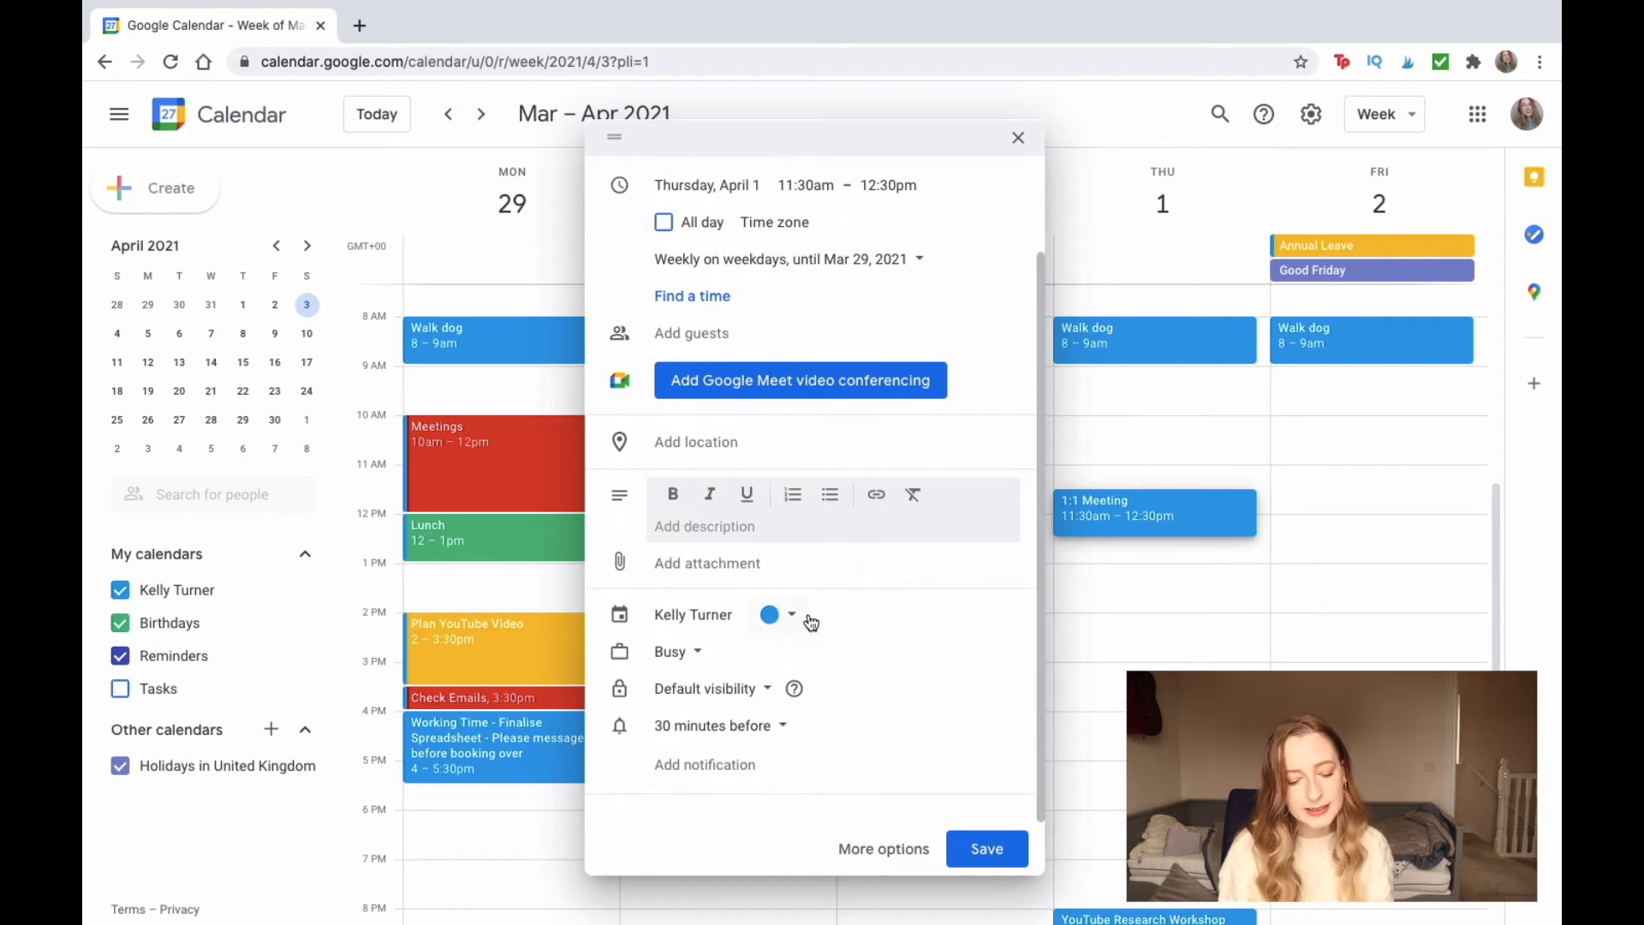
Step: Keep the 1:1 Meeting availability as Busy, set its visibility to Private and save the event
{"action": "left_click", "coordinate": [693, 660]}
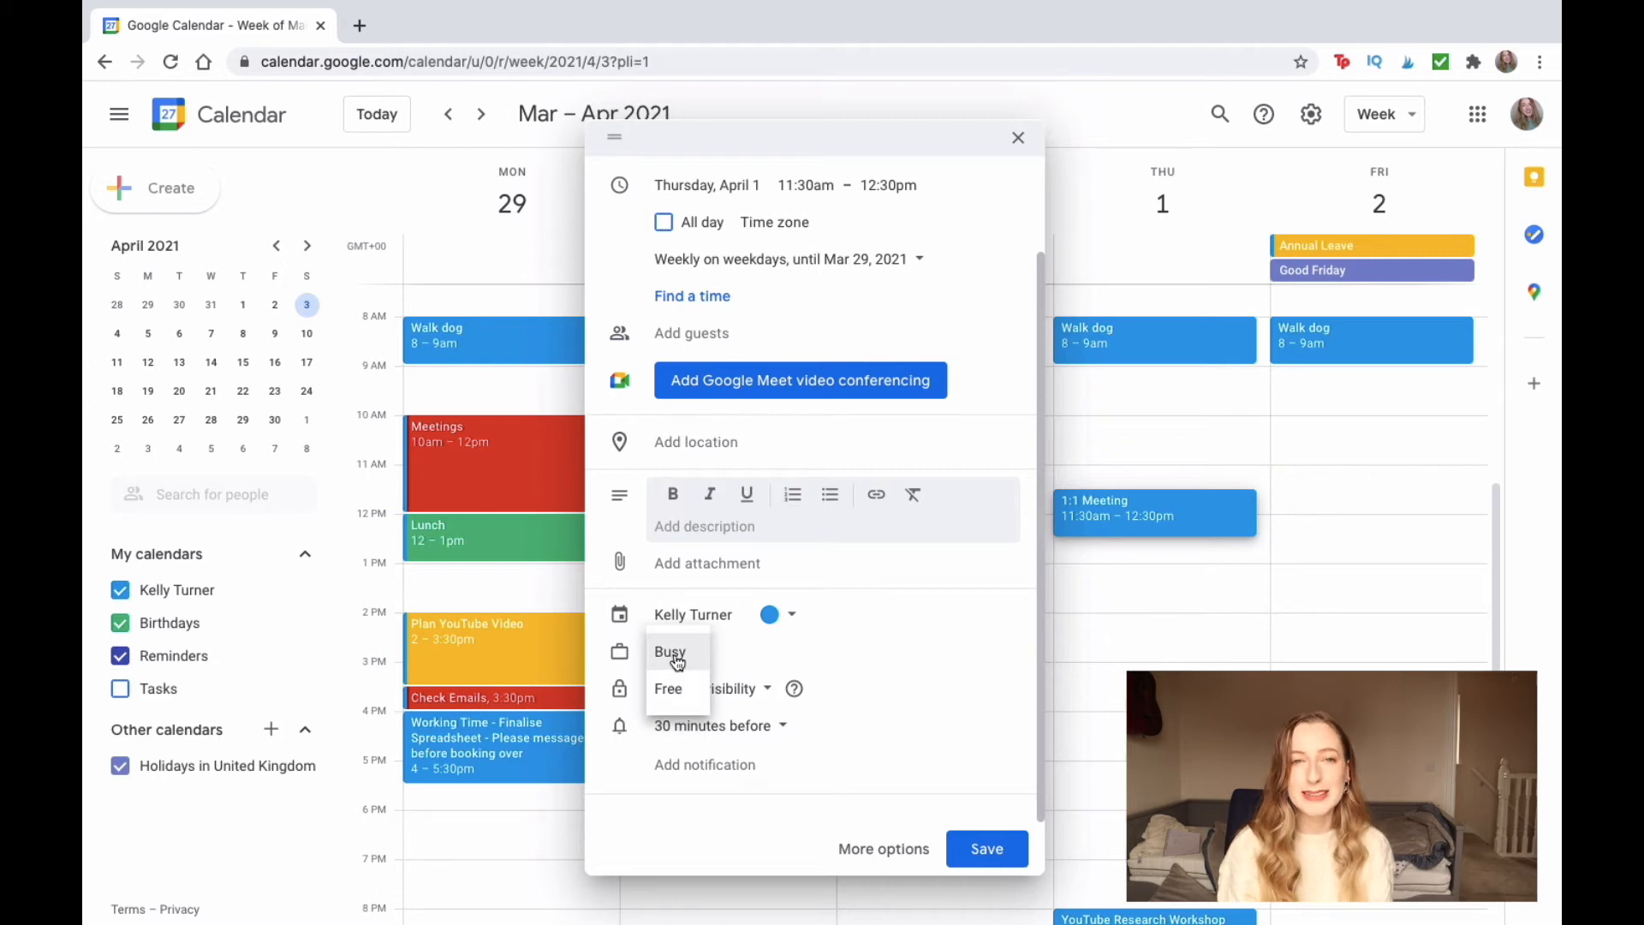
{"action": "left_click", "coordinate": [677, 662]}
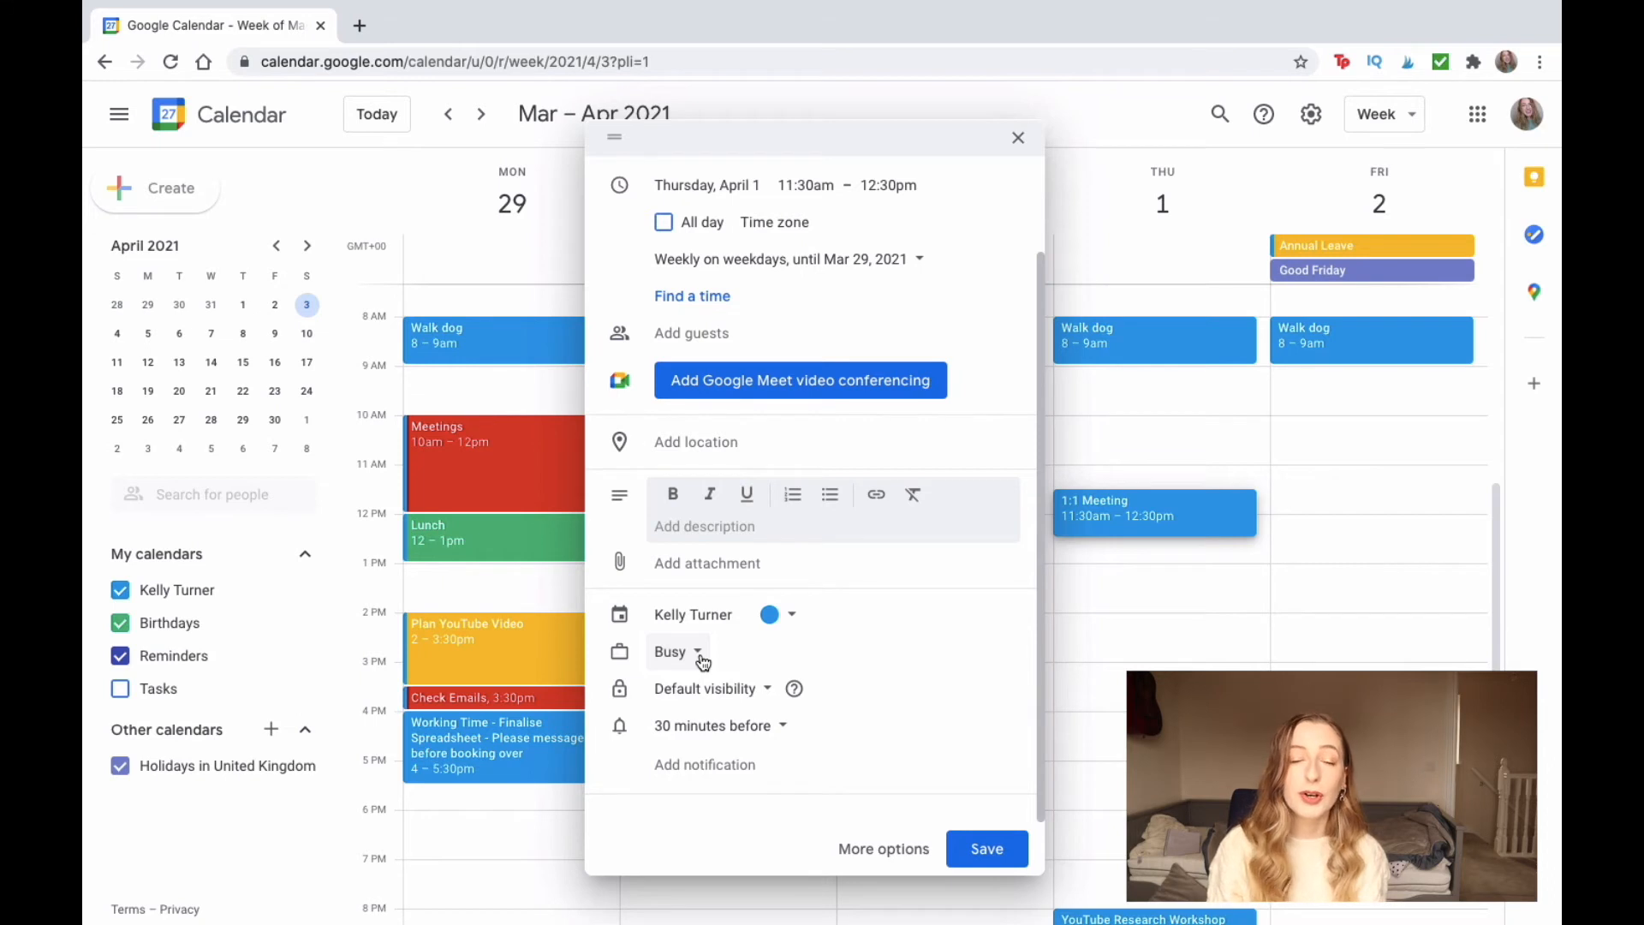
{"action": "left_click", "coordinate": [775, 690]}
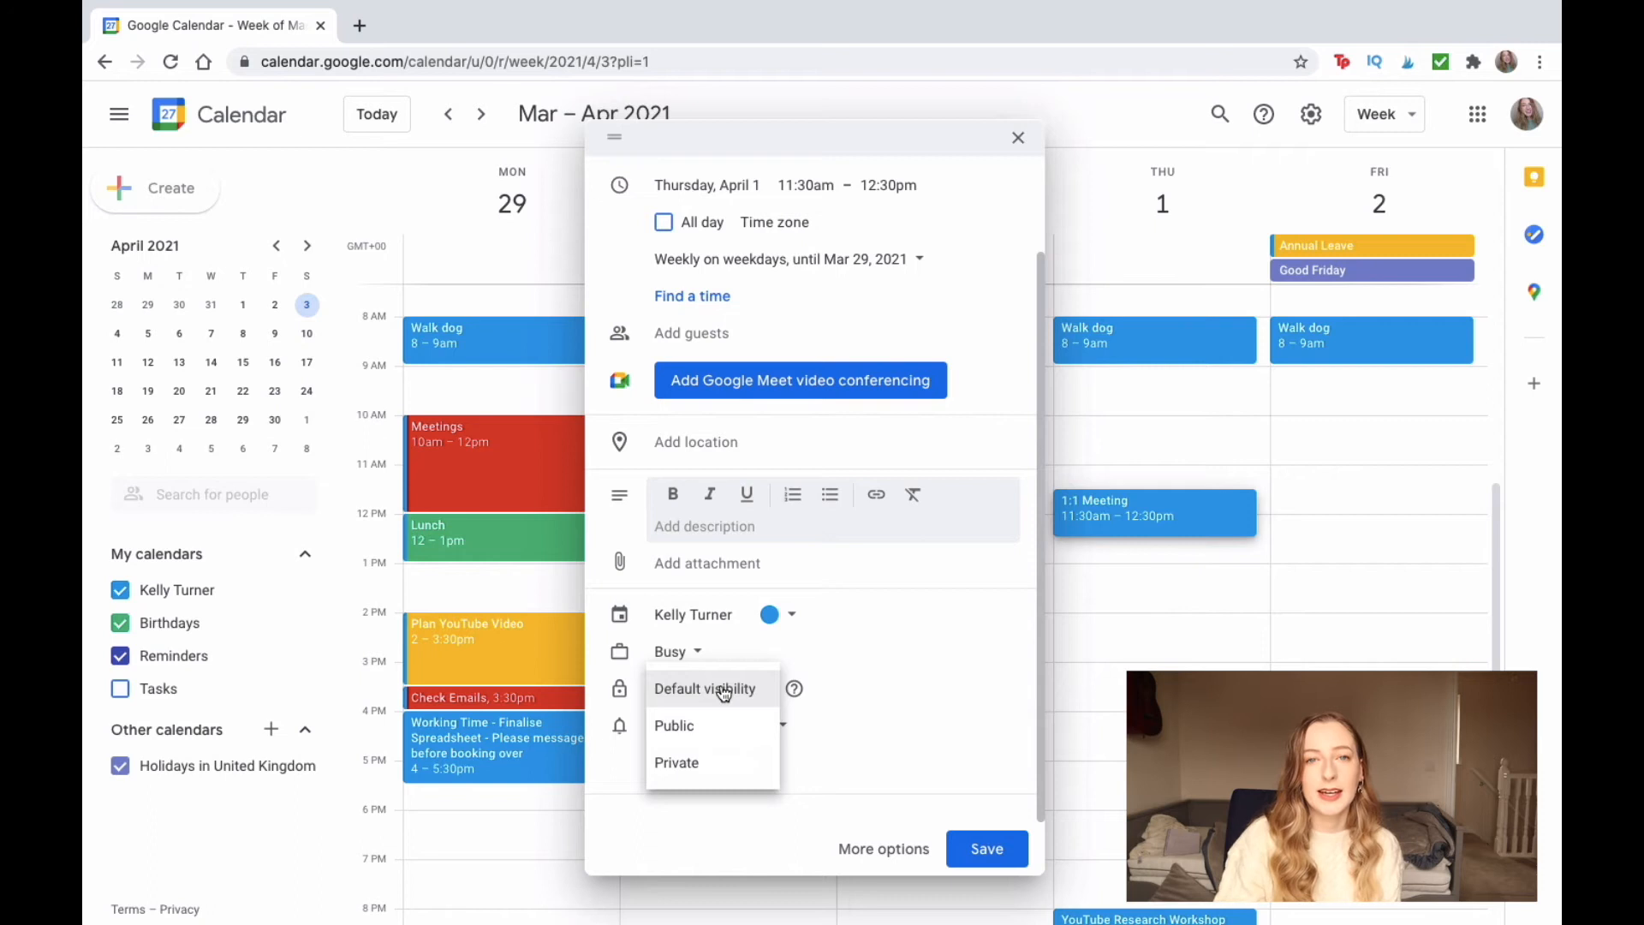
{"action": "left_click", "coordinate": [701, 764]}
{"action": "left_click", "coordinate": [778, 728]}
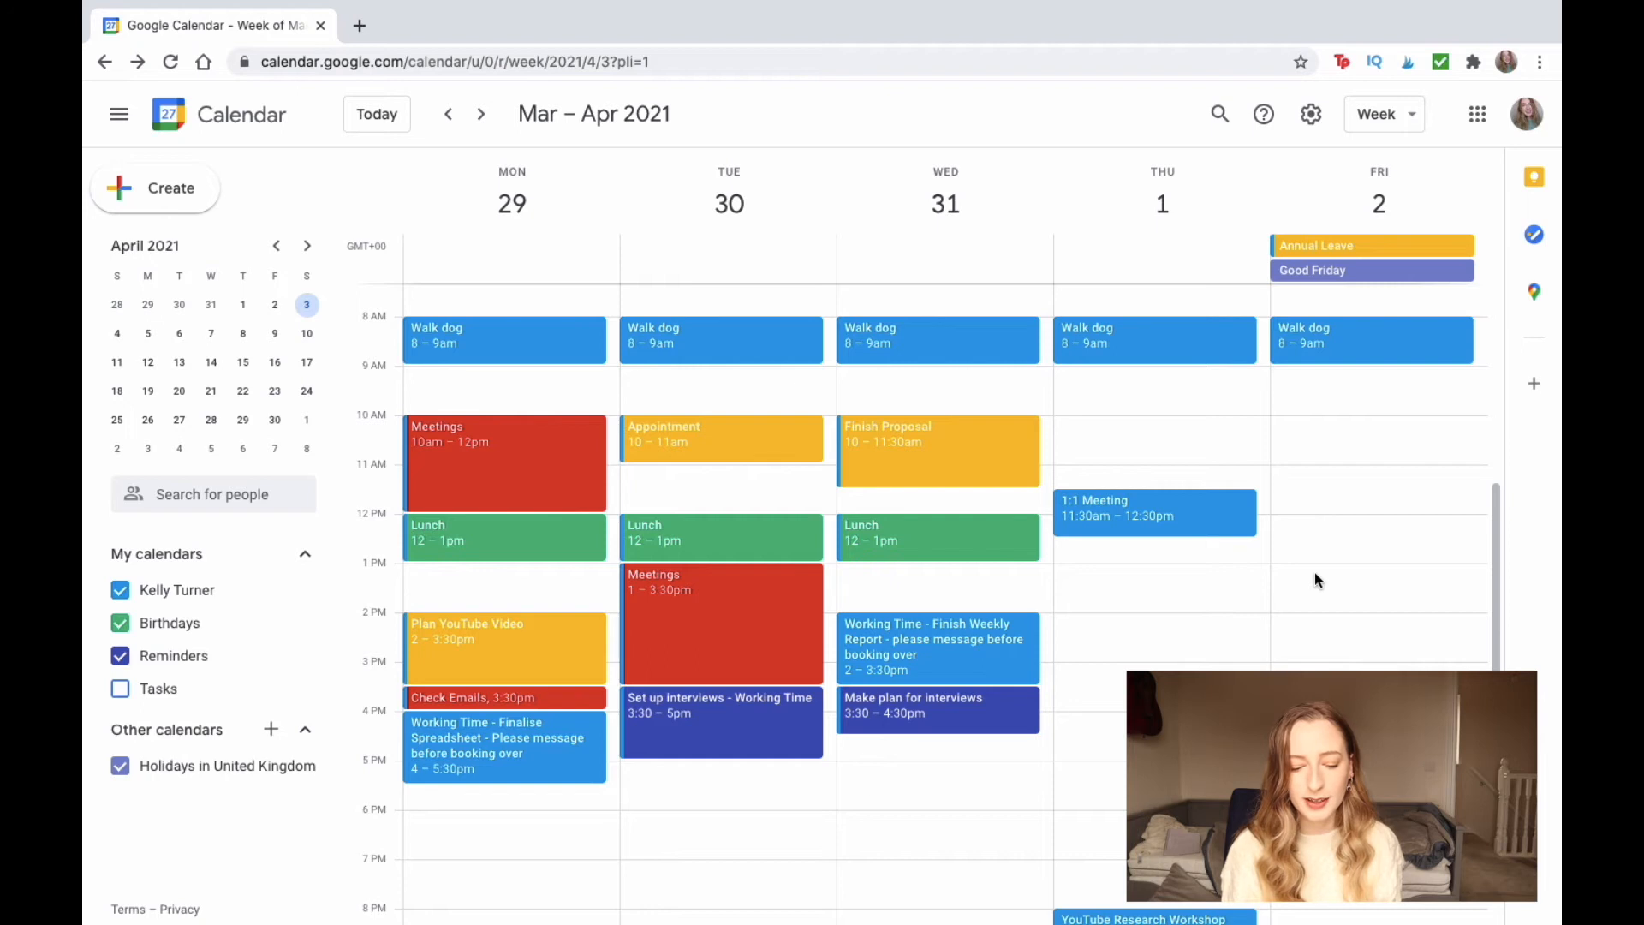
Step: Change the color of the saved 1:1 Meeting event to orange-red and save the change for this event only
{"action": "left_click", "coordinate": [1150, 501]}
{"action": "left_click", "coordinate": [846, 402]}
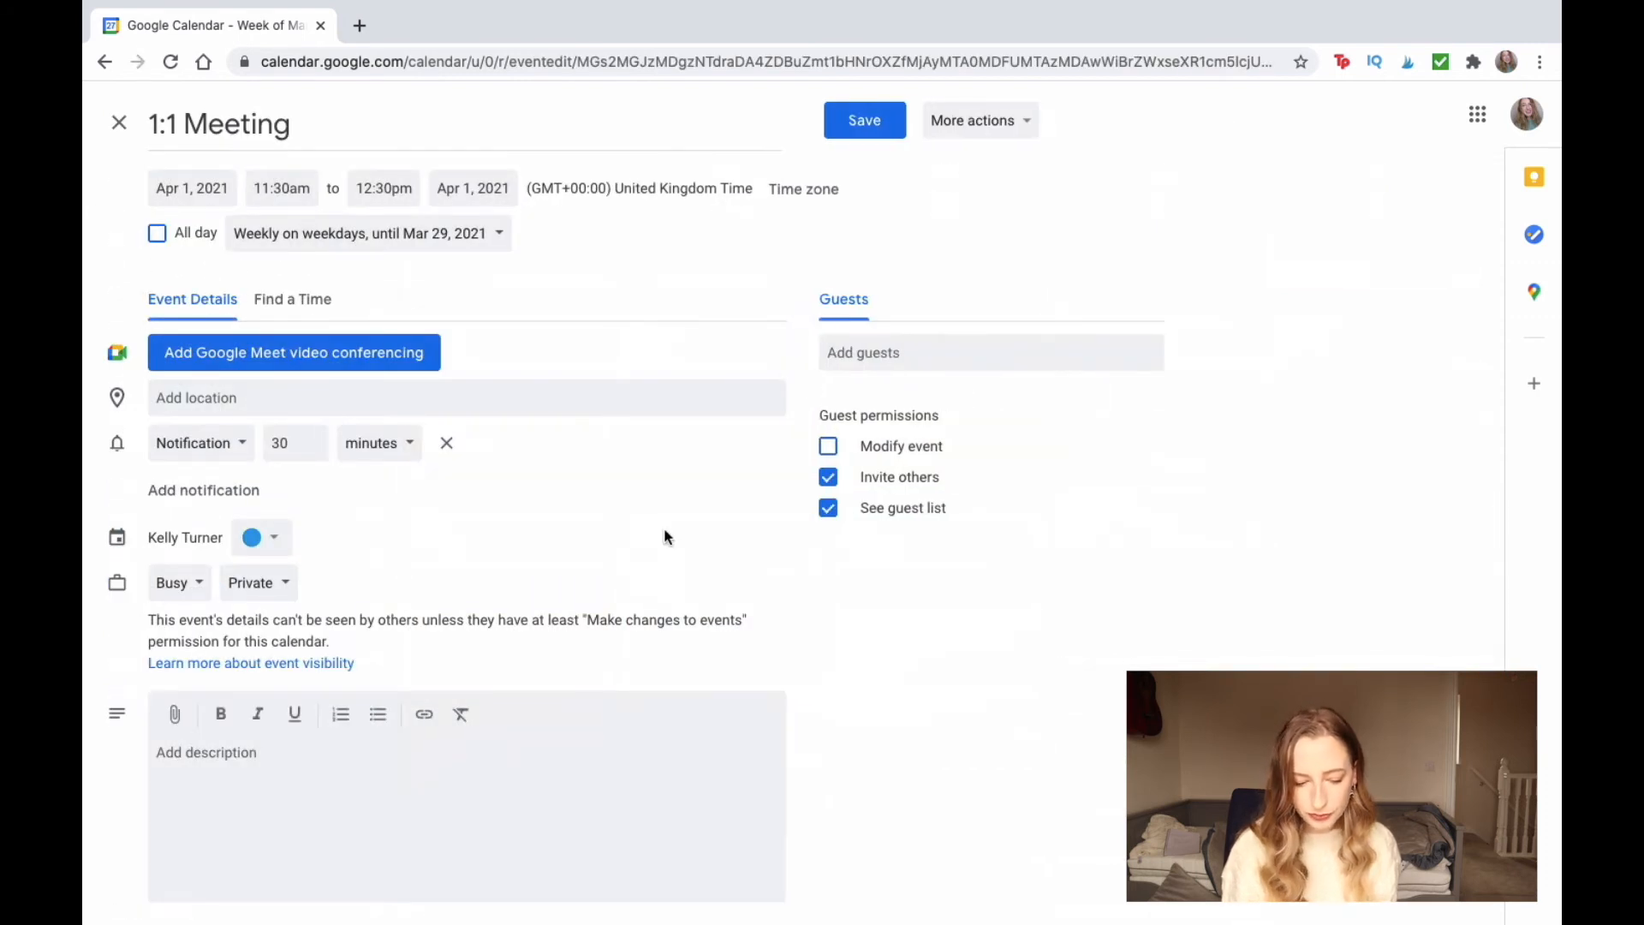
{"action": "left_click", "coordinate": [276, 545]}
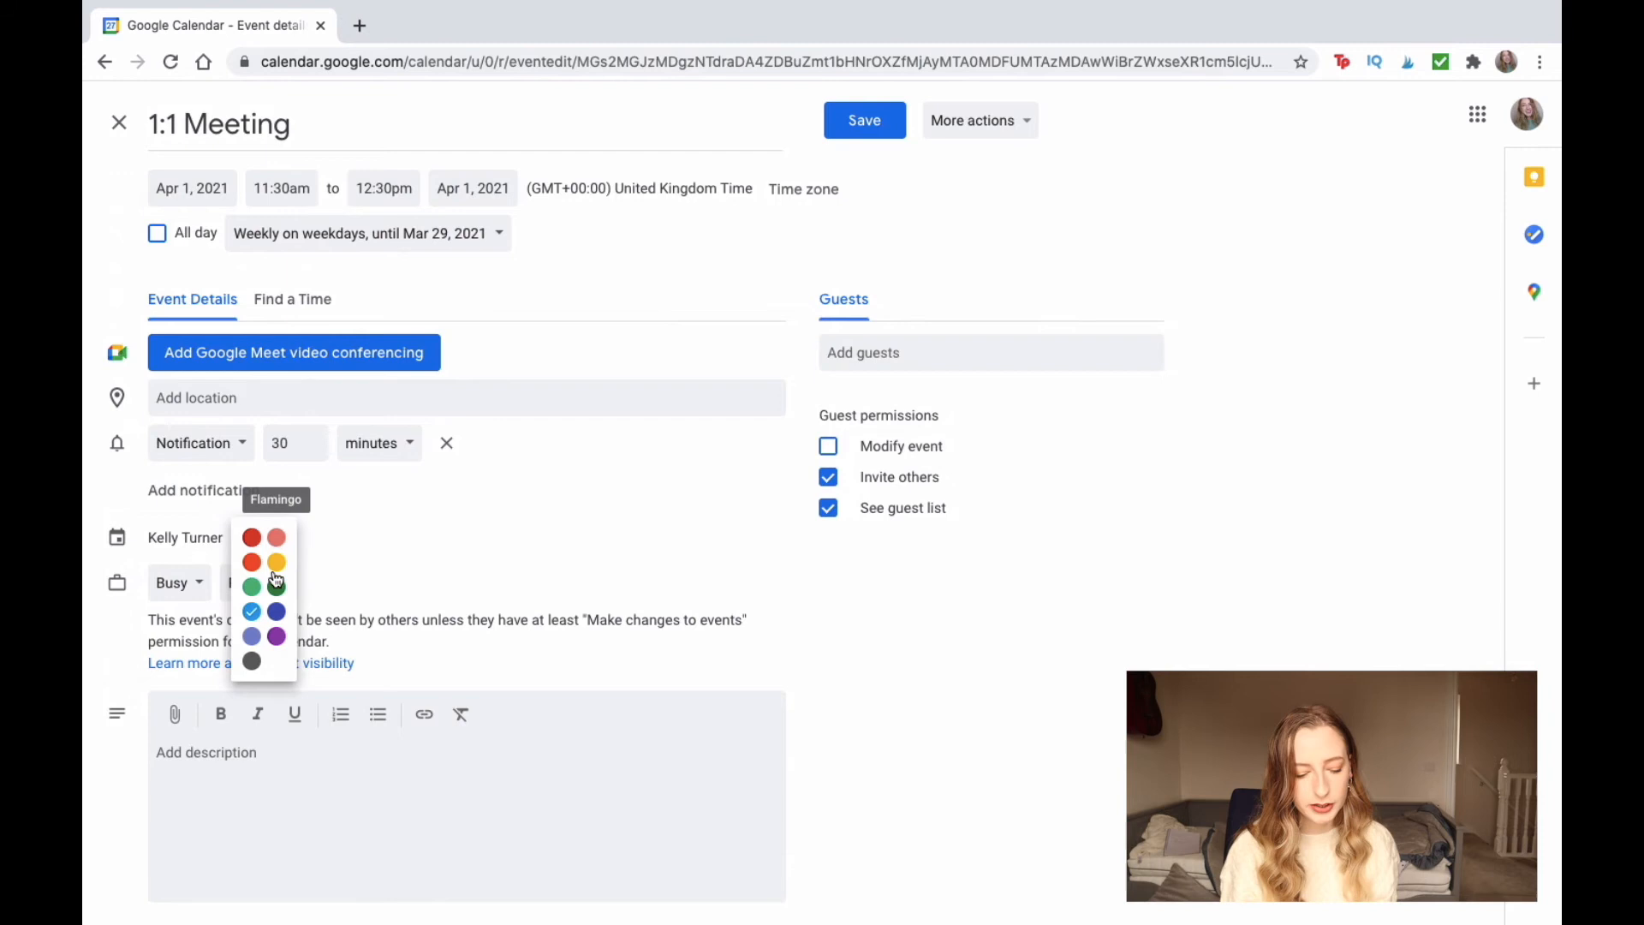
{"action": "left_click", "coordinate": [254, 540]}
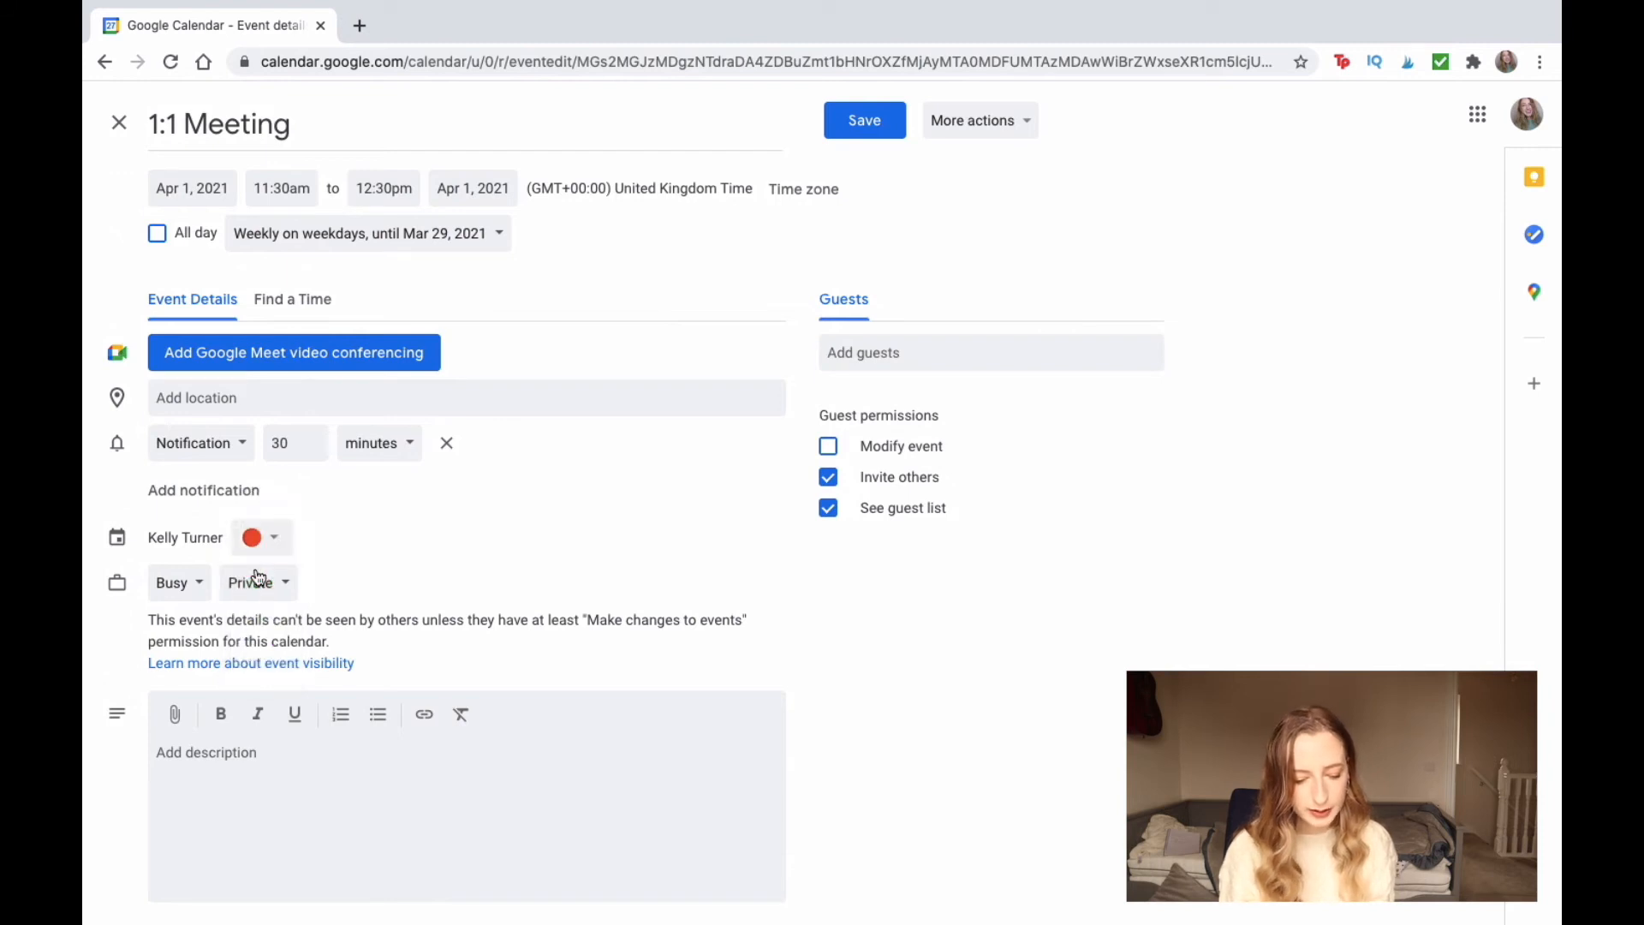
{"action": "left_click", "coordinate": [863, 120]}
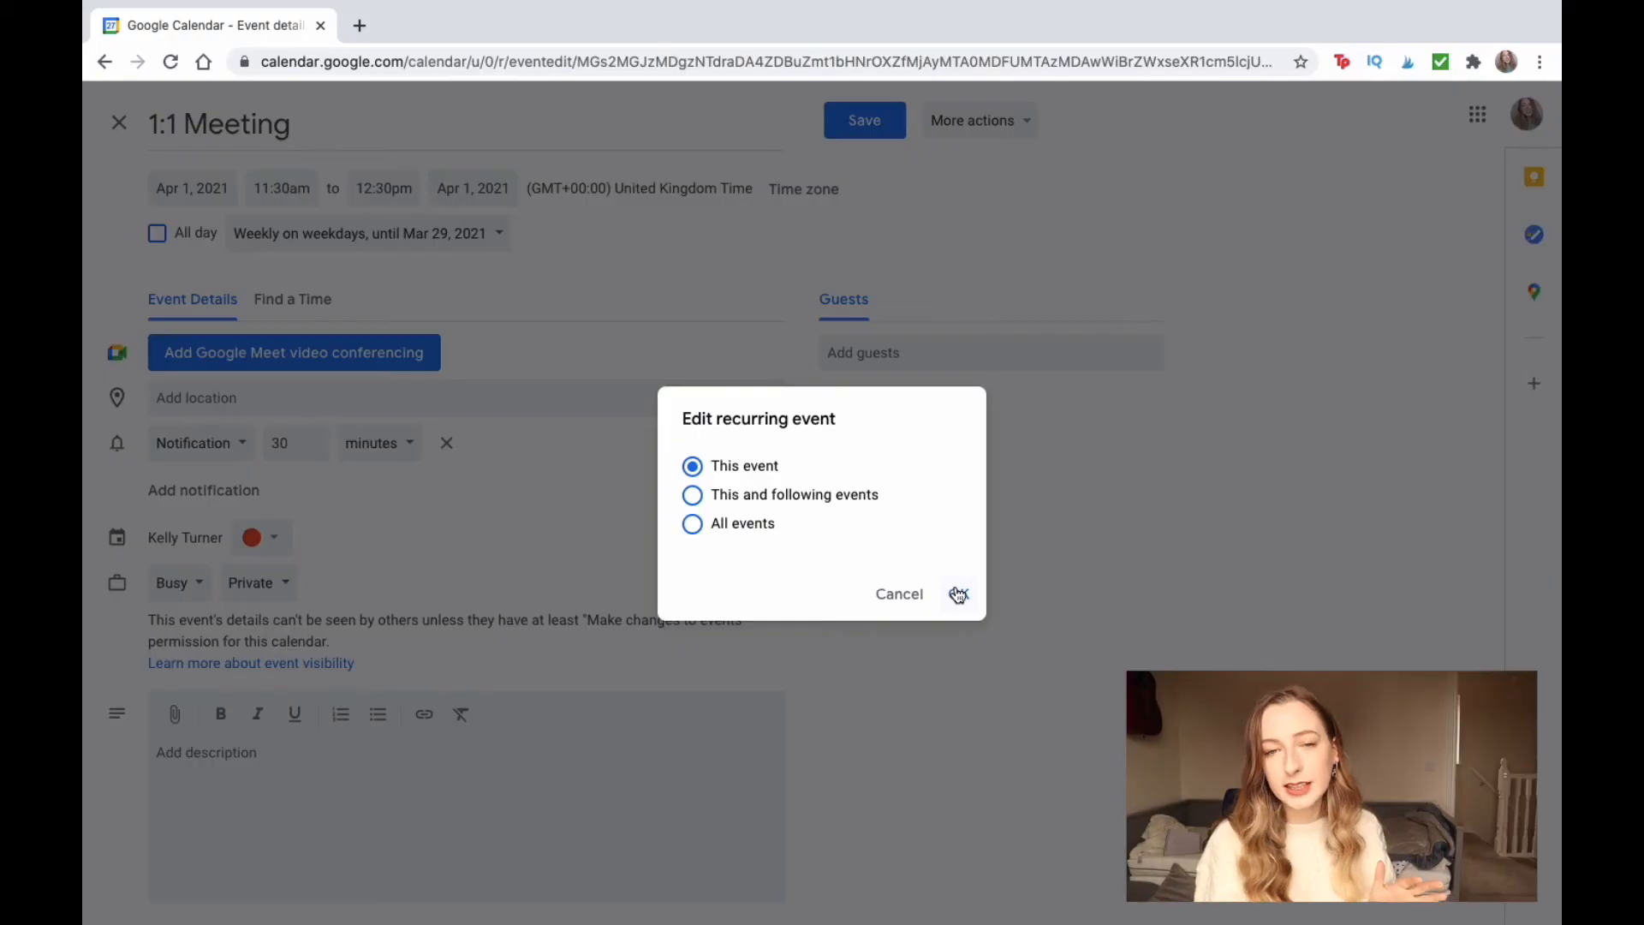
{"action": "left_click", "coordinate": [957, 590]}
Step: Look at the quick color and delete options of the 1:1 Meeting event, and discard the blank 10:00am event on April 1
{"action": "right_click", "coordinate": [1146, 526]}
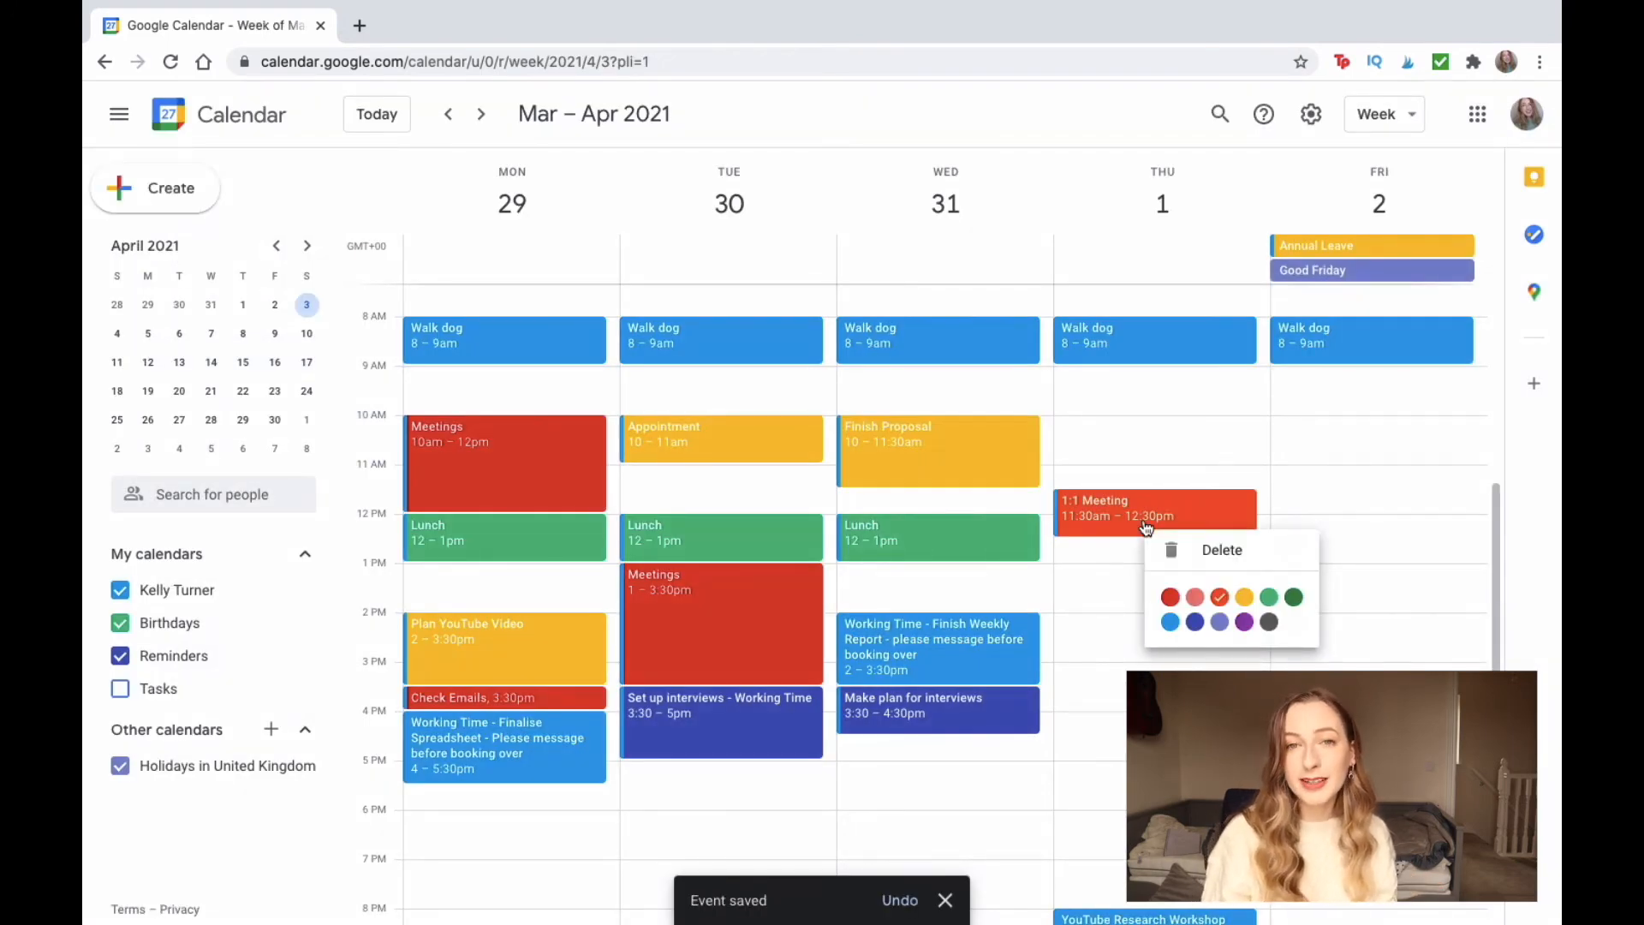
{"action": "left_click", "coordinate": [1121, 423]}
{"action": "left_click", "coordinate": [1121, 425]}
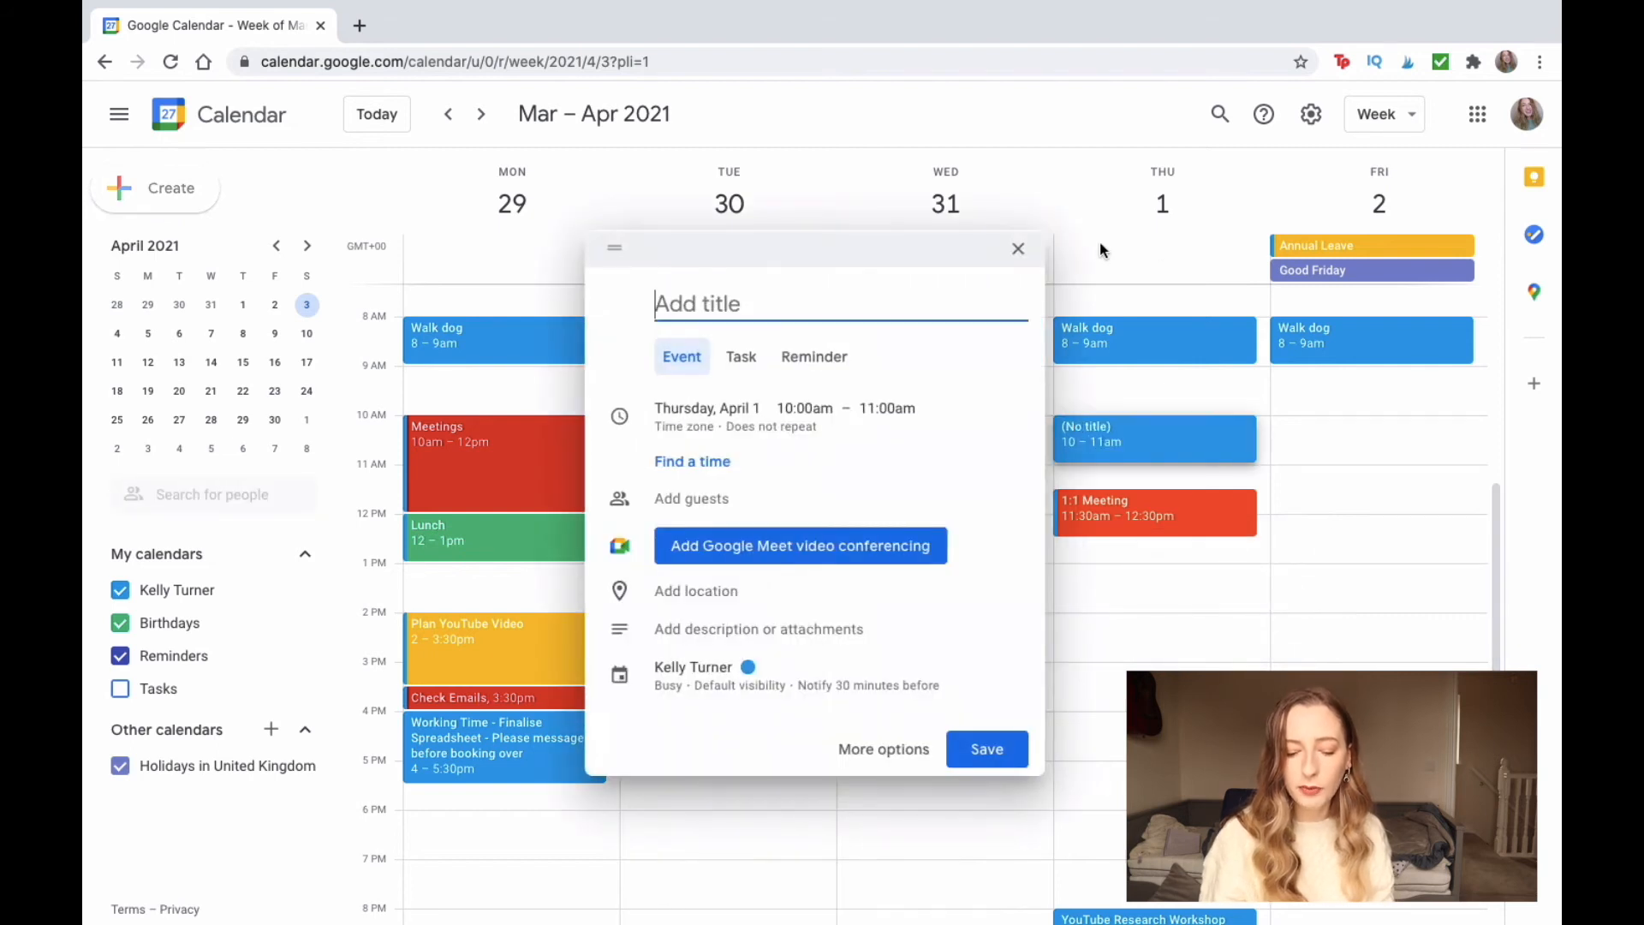
{"action": "left_click", "coordinate": [1018, 250]}
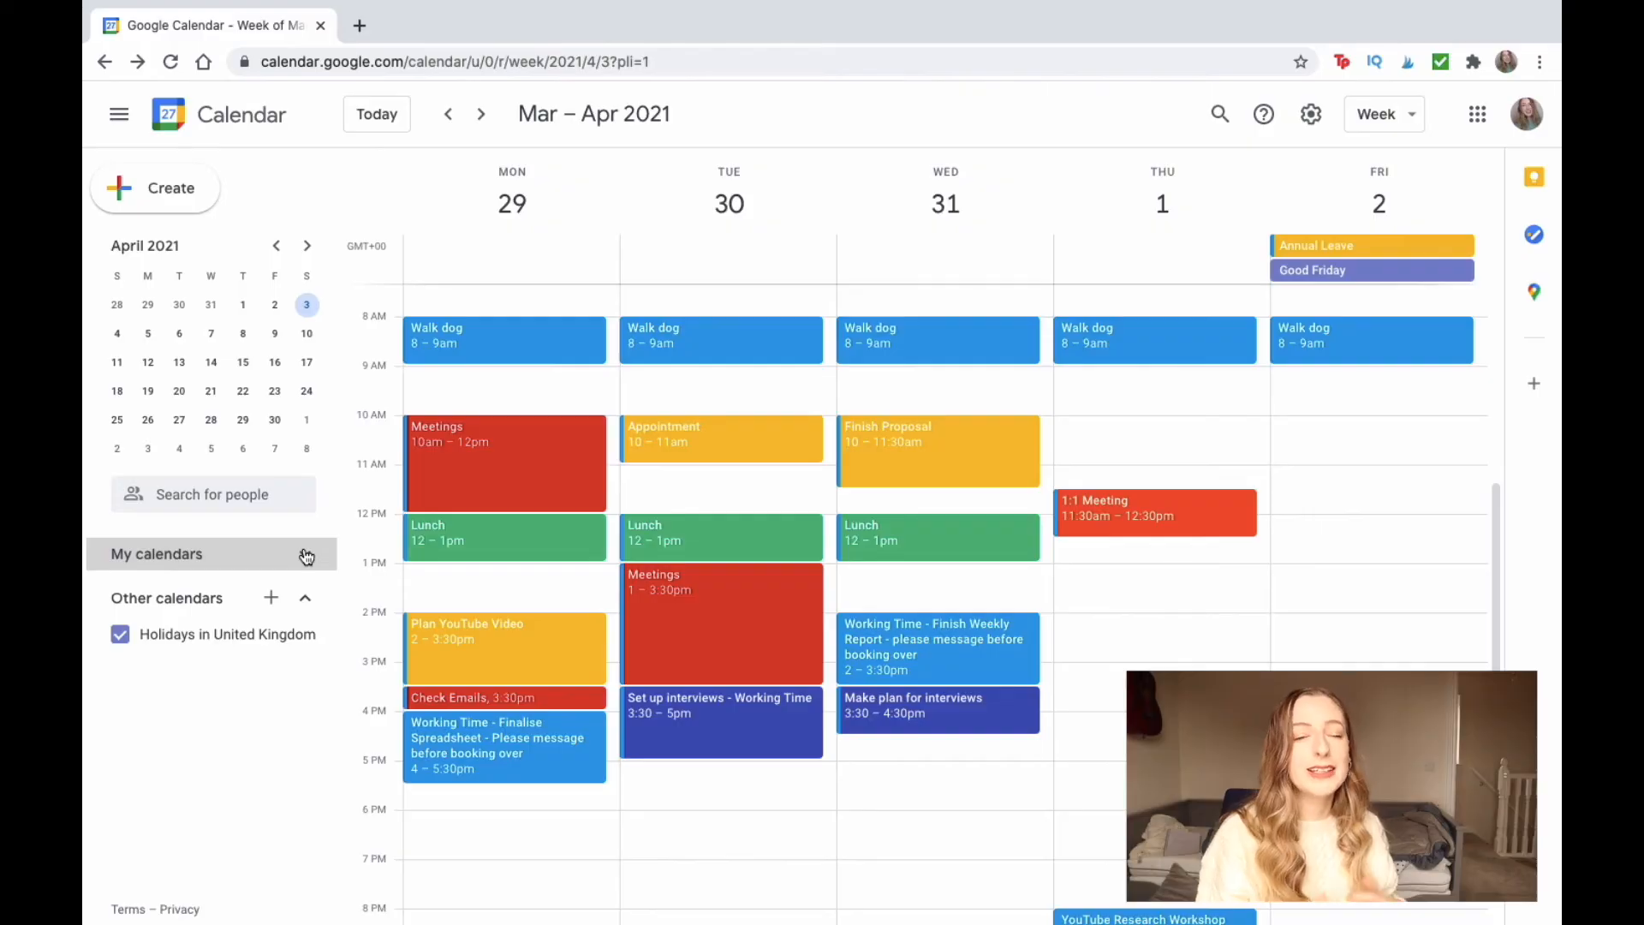
Step: Look through the My calendars and Other calendars lists and the options for adding another calendar
{"action": "left_click", "coordinate": [305, 553]}
{"action": "left_click", "coordinate": [306, 729]}
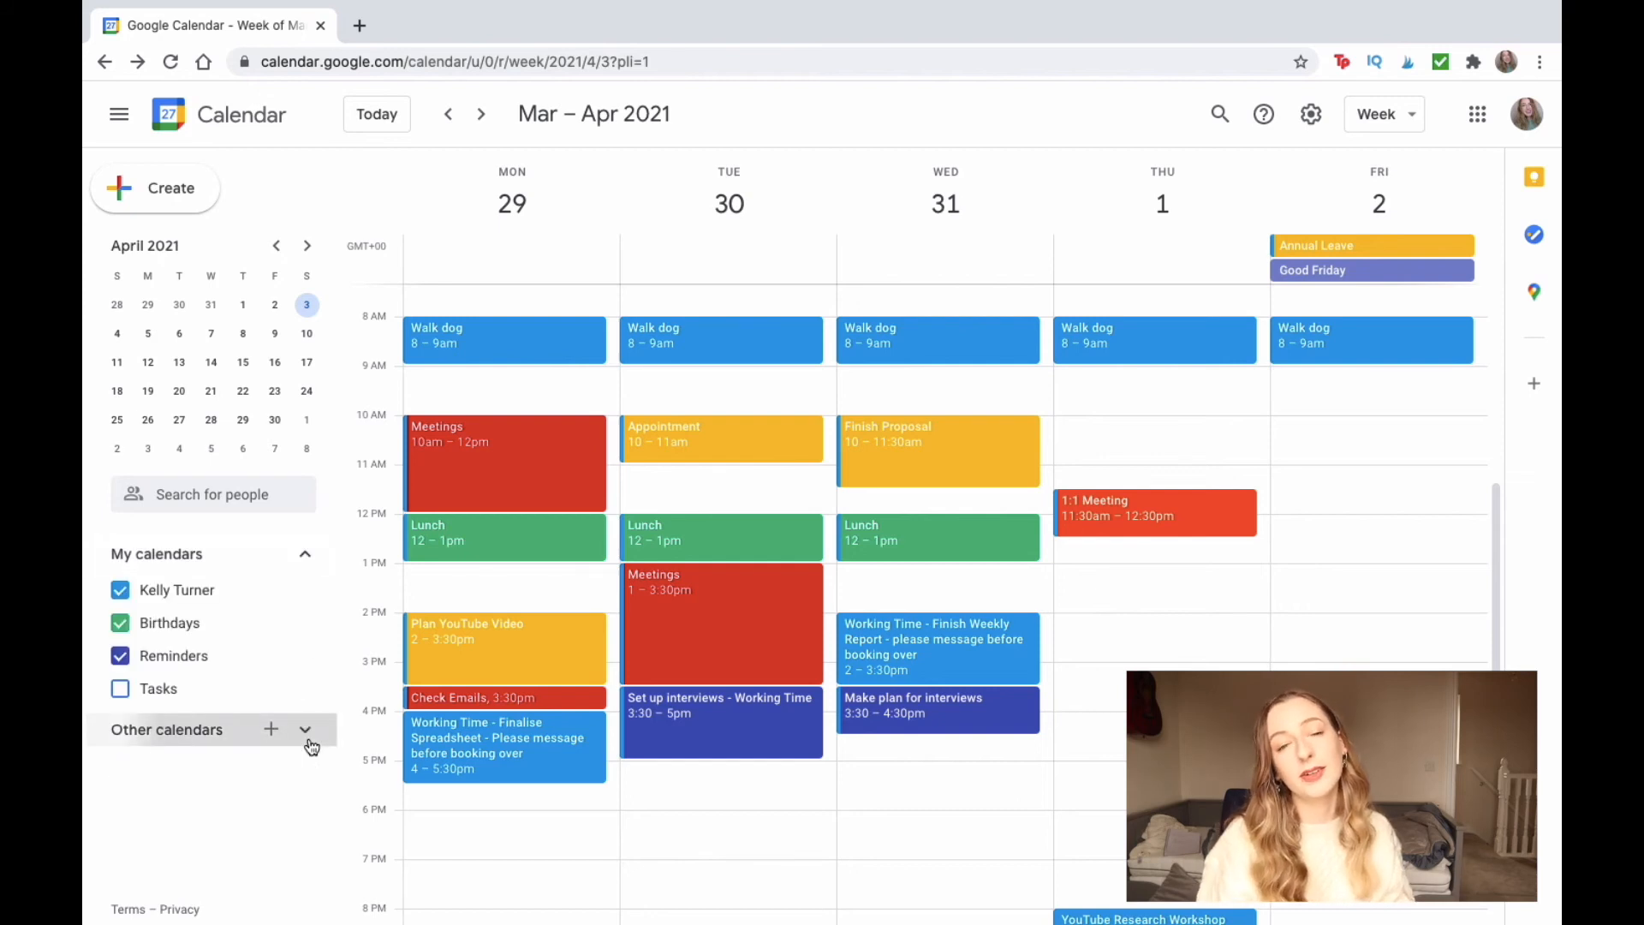
{"action": "left_click", "coordinate": [271, 730]}
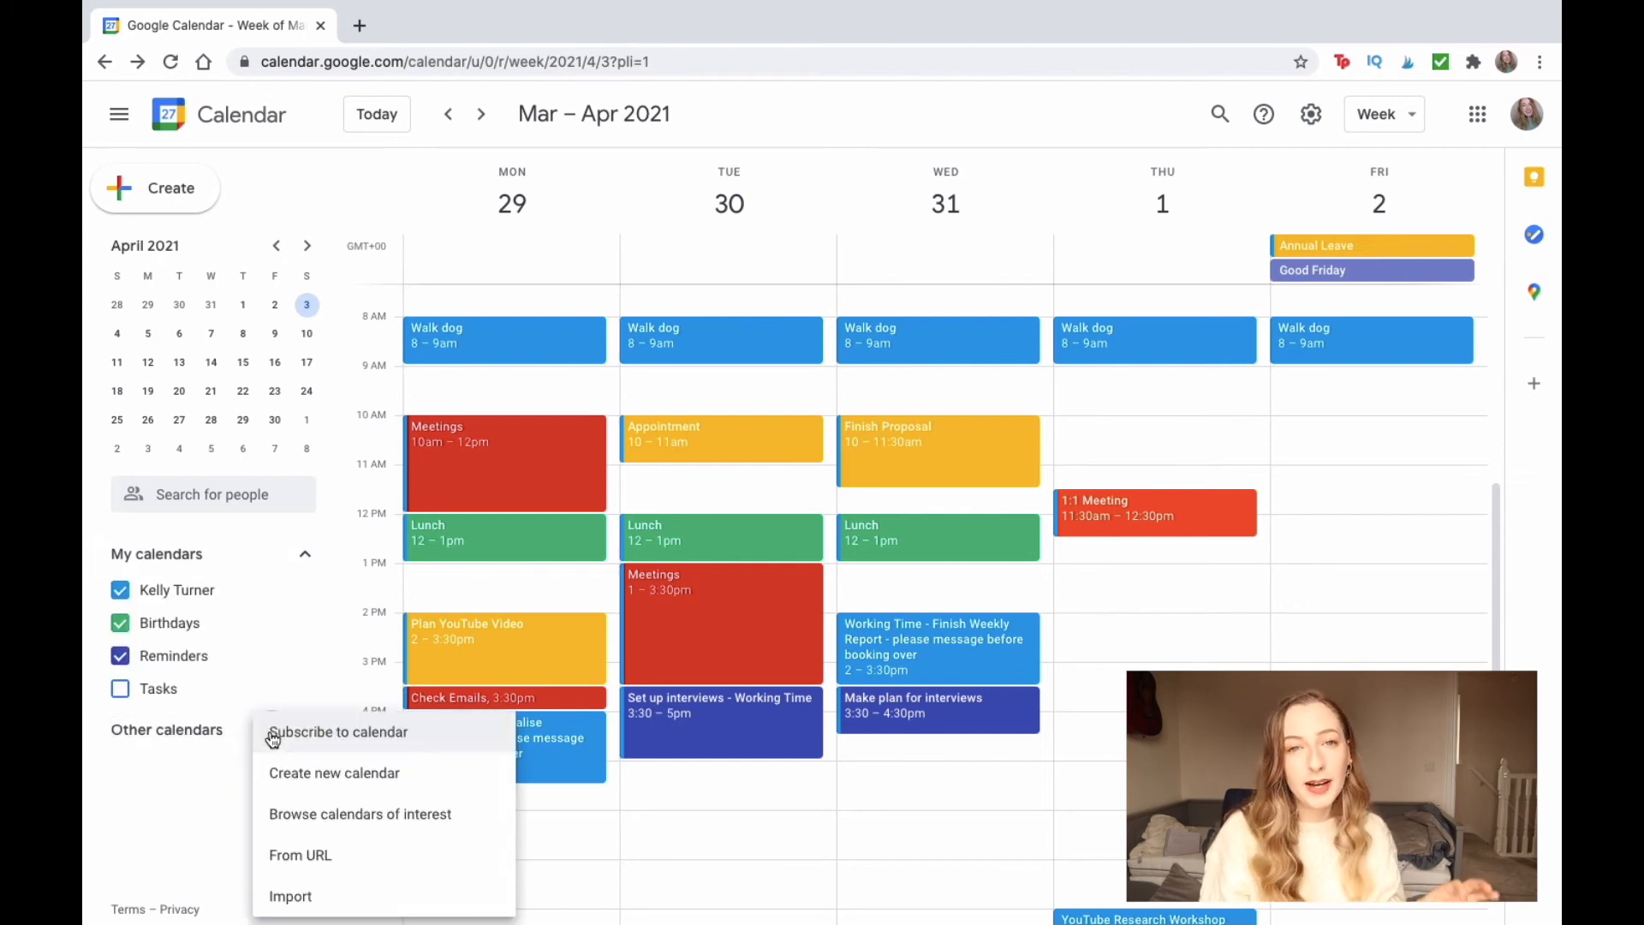
{"action": "left_click", "coordinate": [258, 791]}
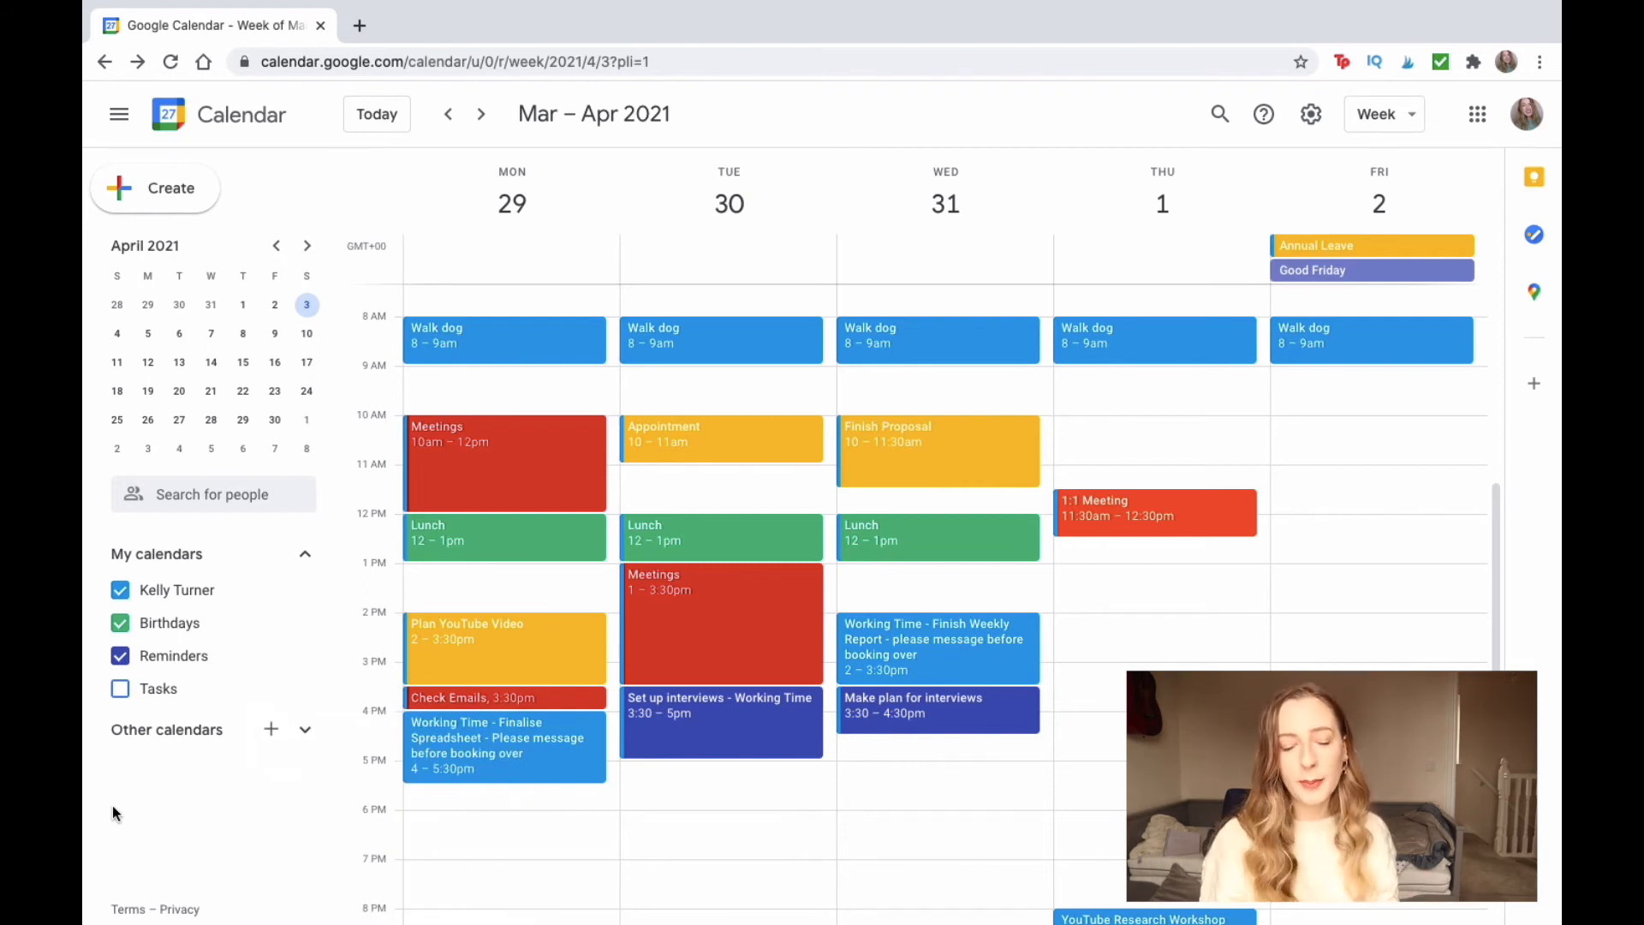
Step: Create a new calendar named Team Calendar in the United Kingdom time zone
{"action": "left_click", "coordinate": [272, 732]}
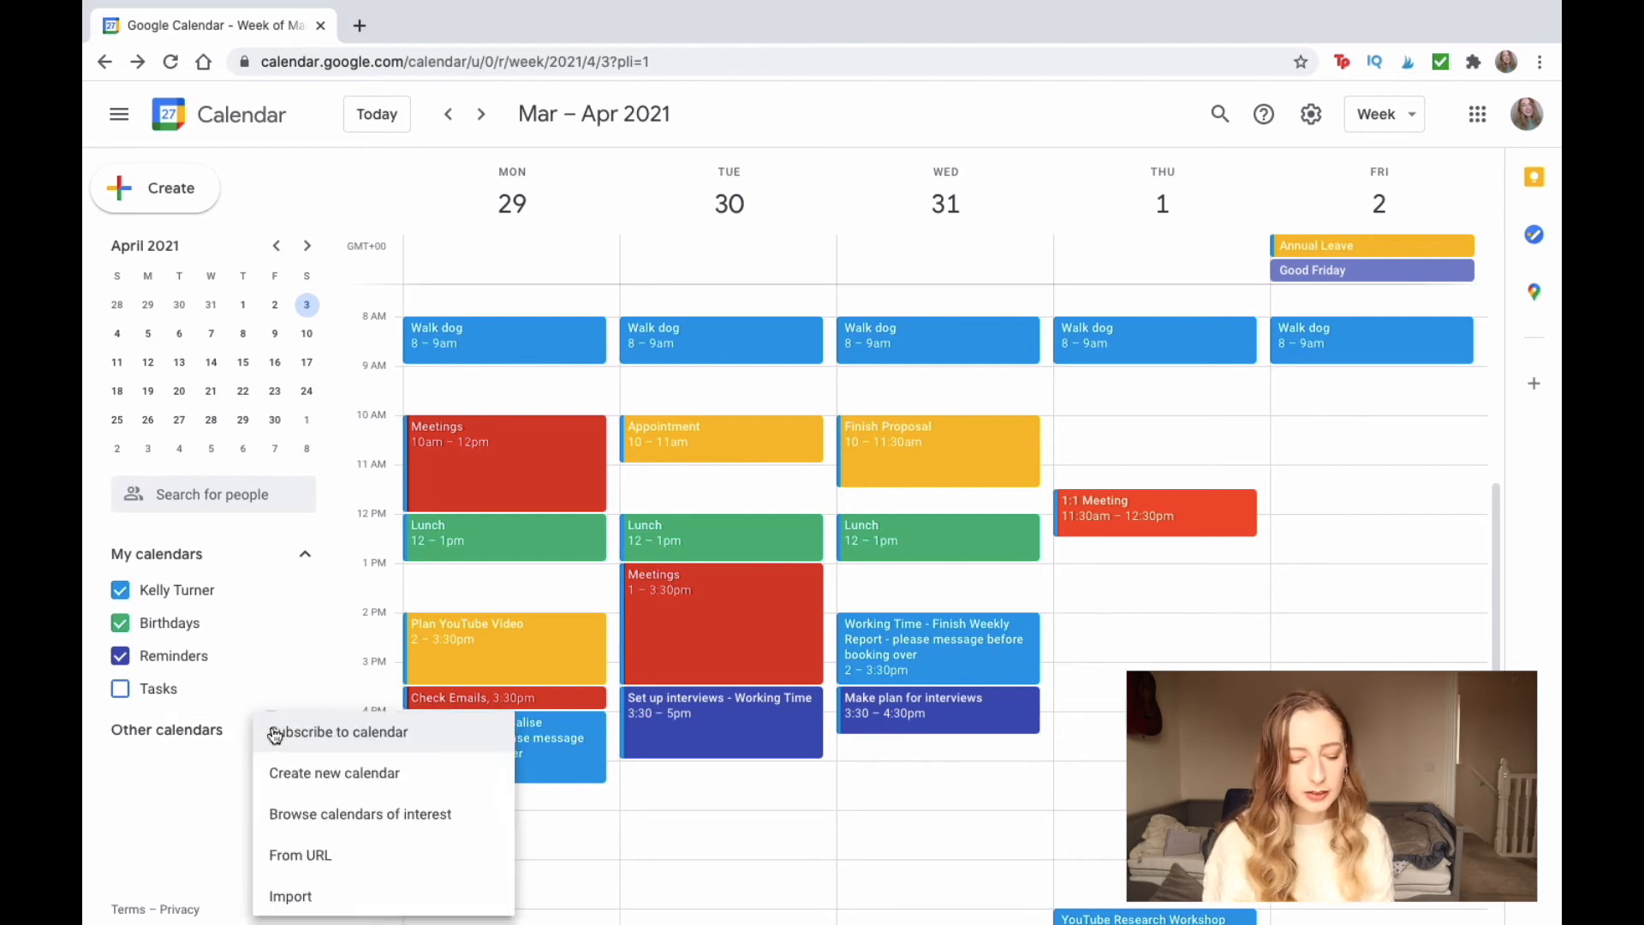
{"action": "left_click", "coordinate": [304, 782]}
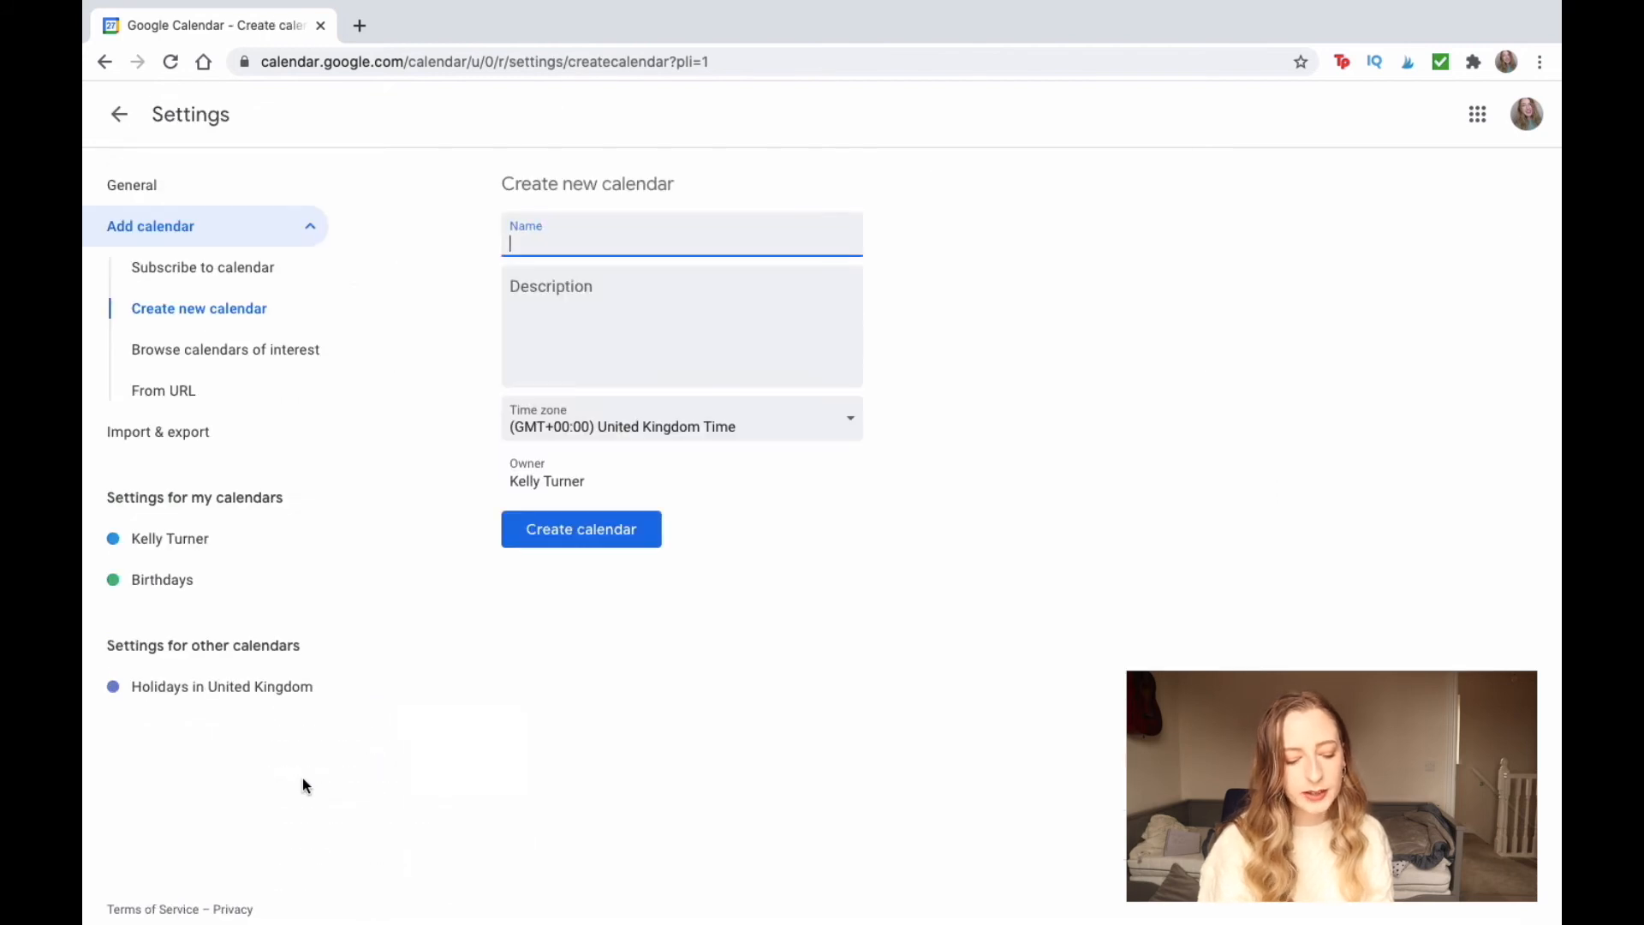
{"action": "type", "text": "Te"}
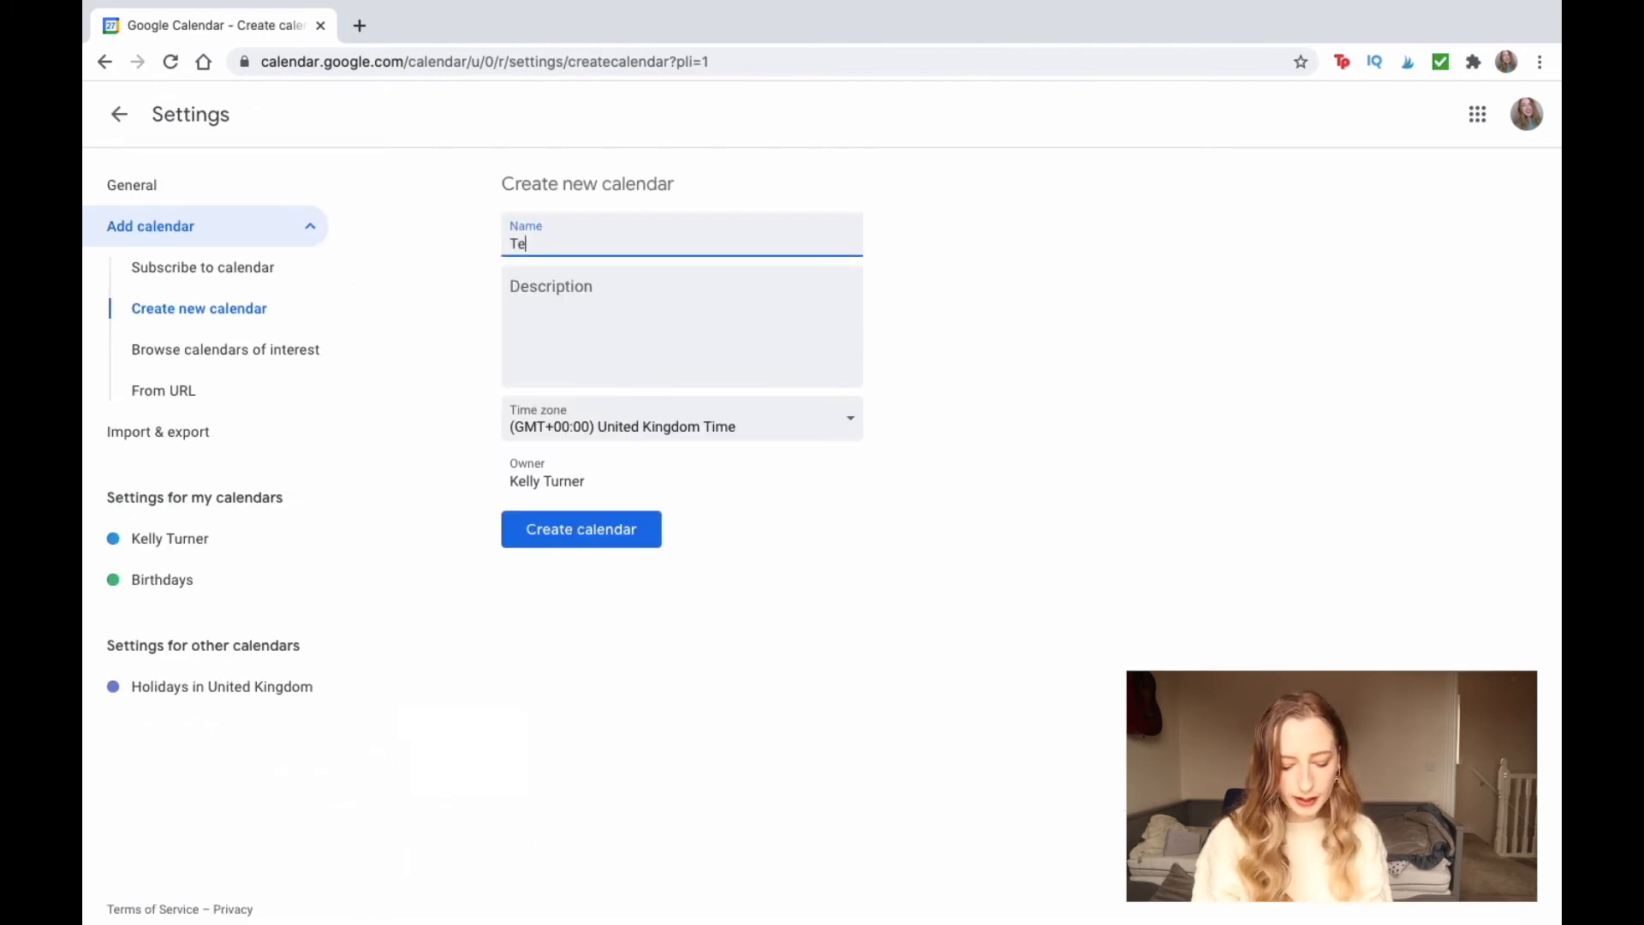
{"action": "type", "text": "am Calendar"}
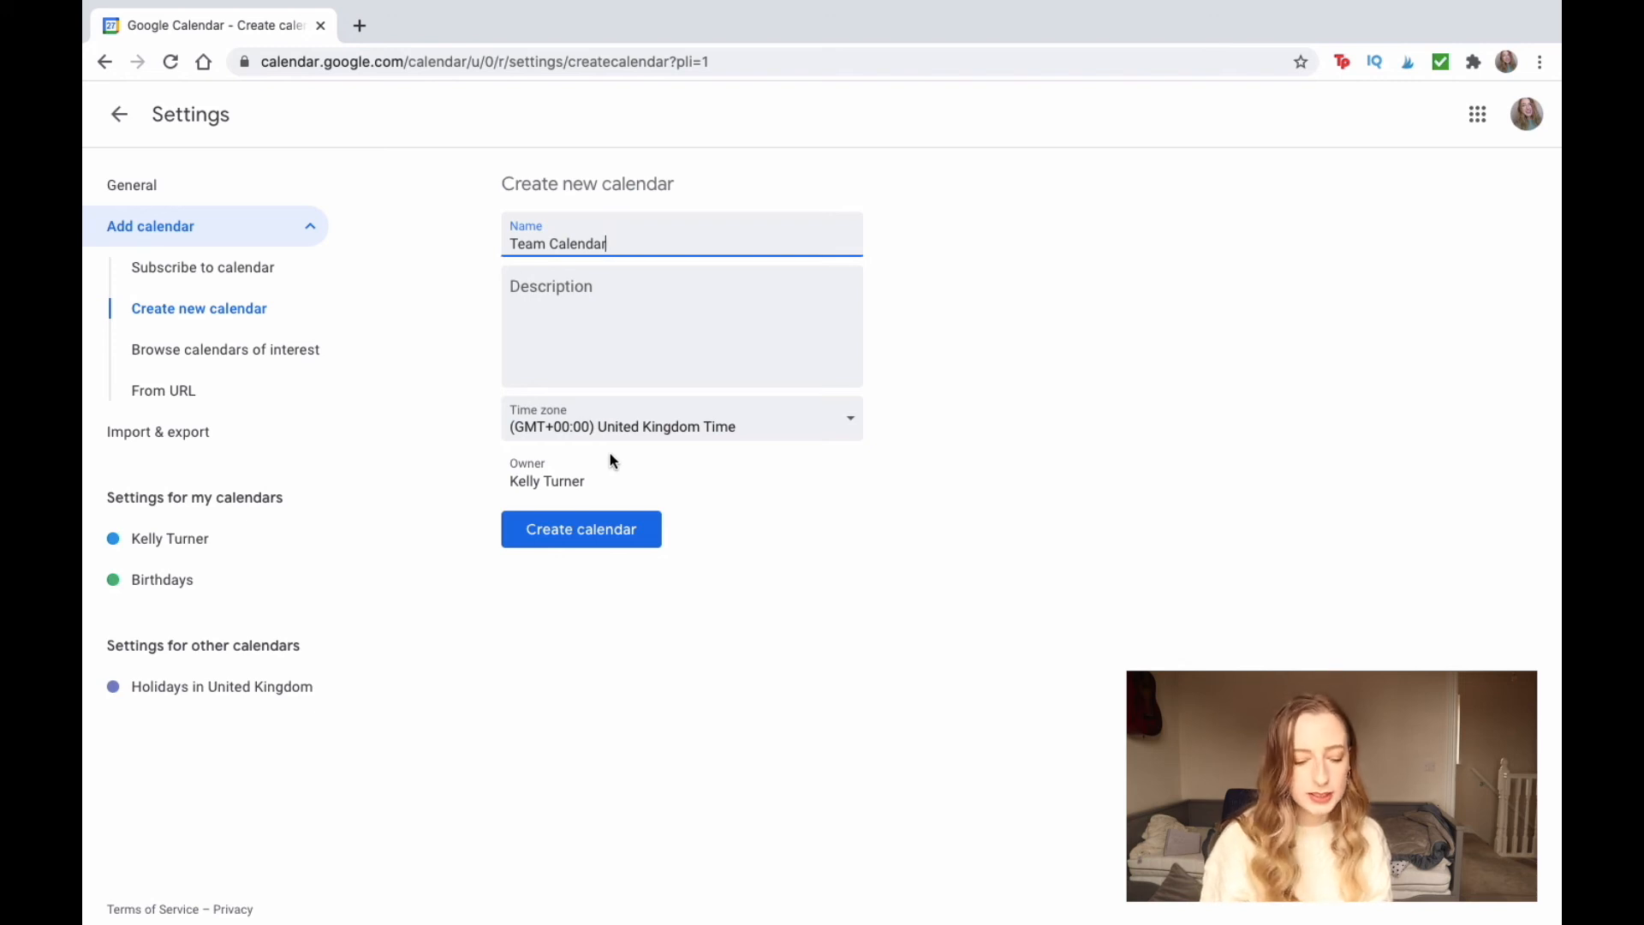
{"action": "left_click", "coordinate": [595, 518]}
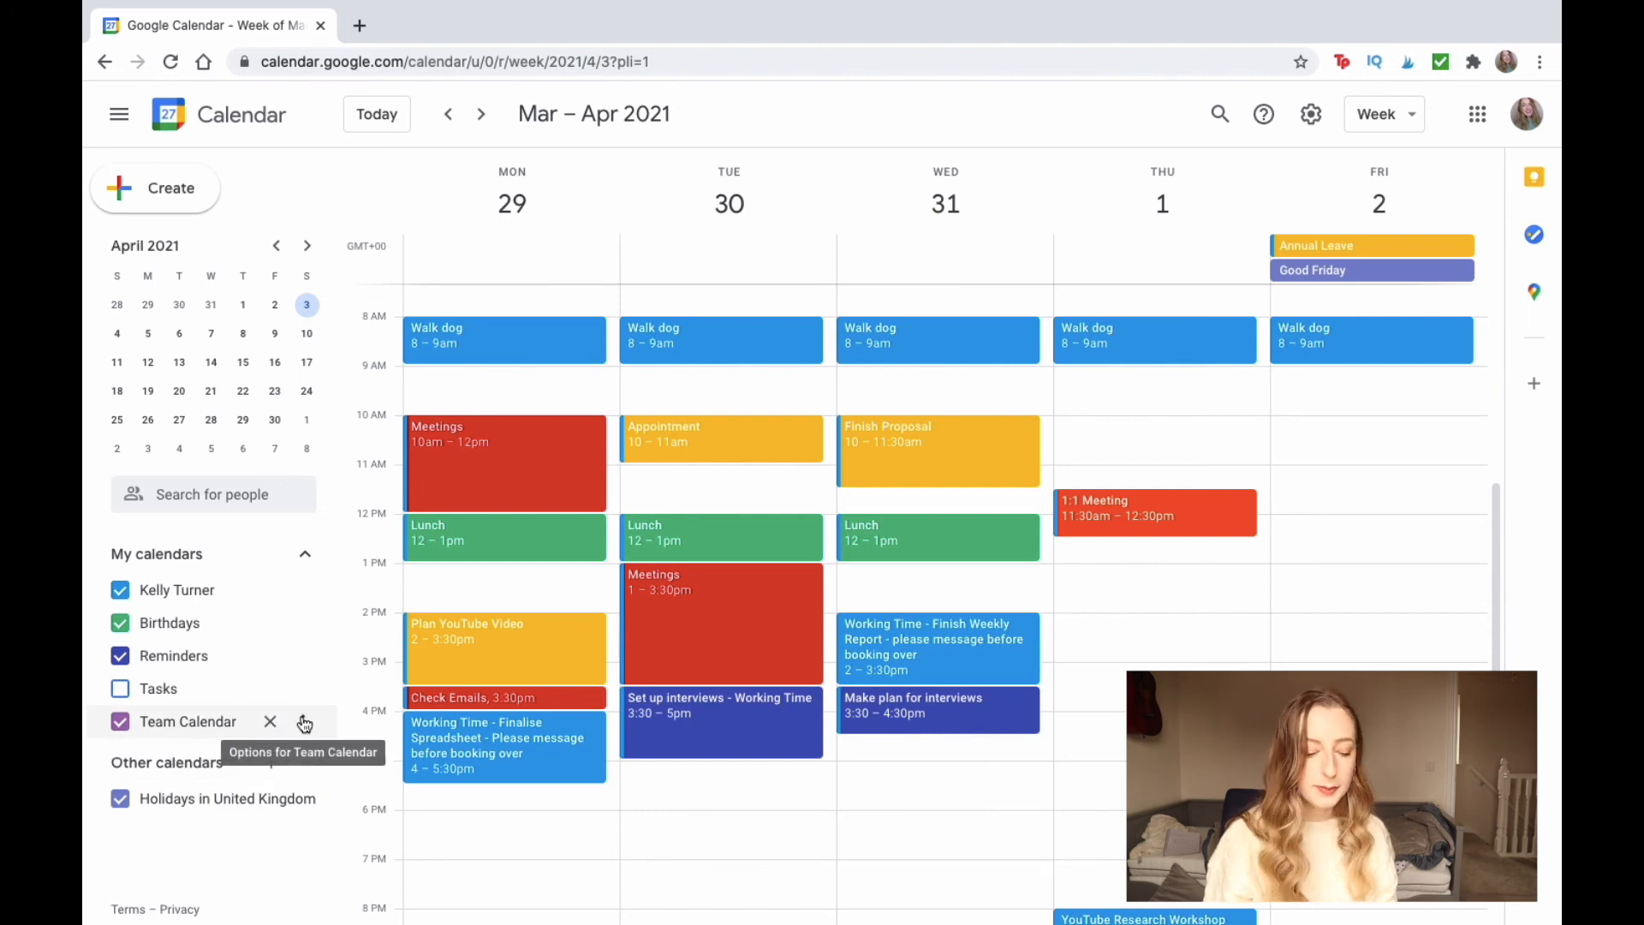
Step: Open the settings and sharing page for Team Calendar
{"action": "left_click", "coordinate": [304, 723]}
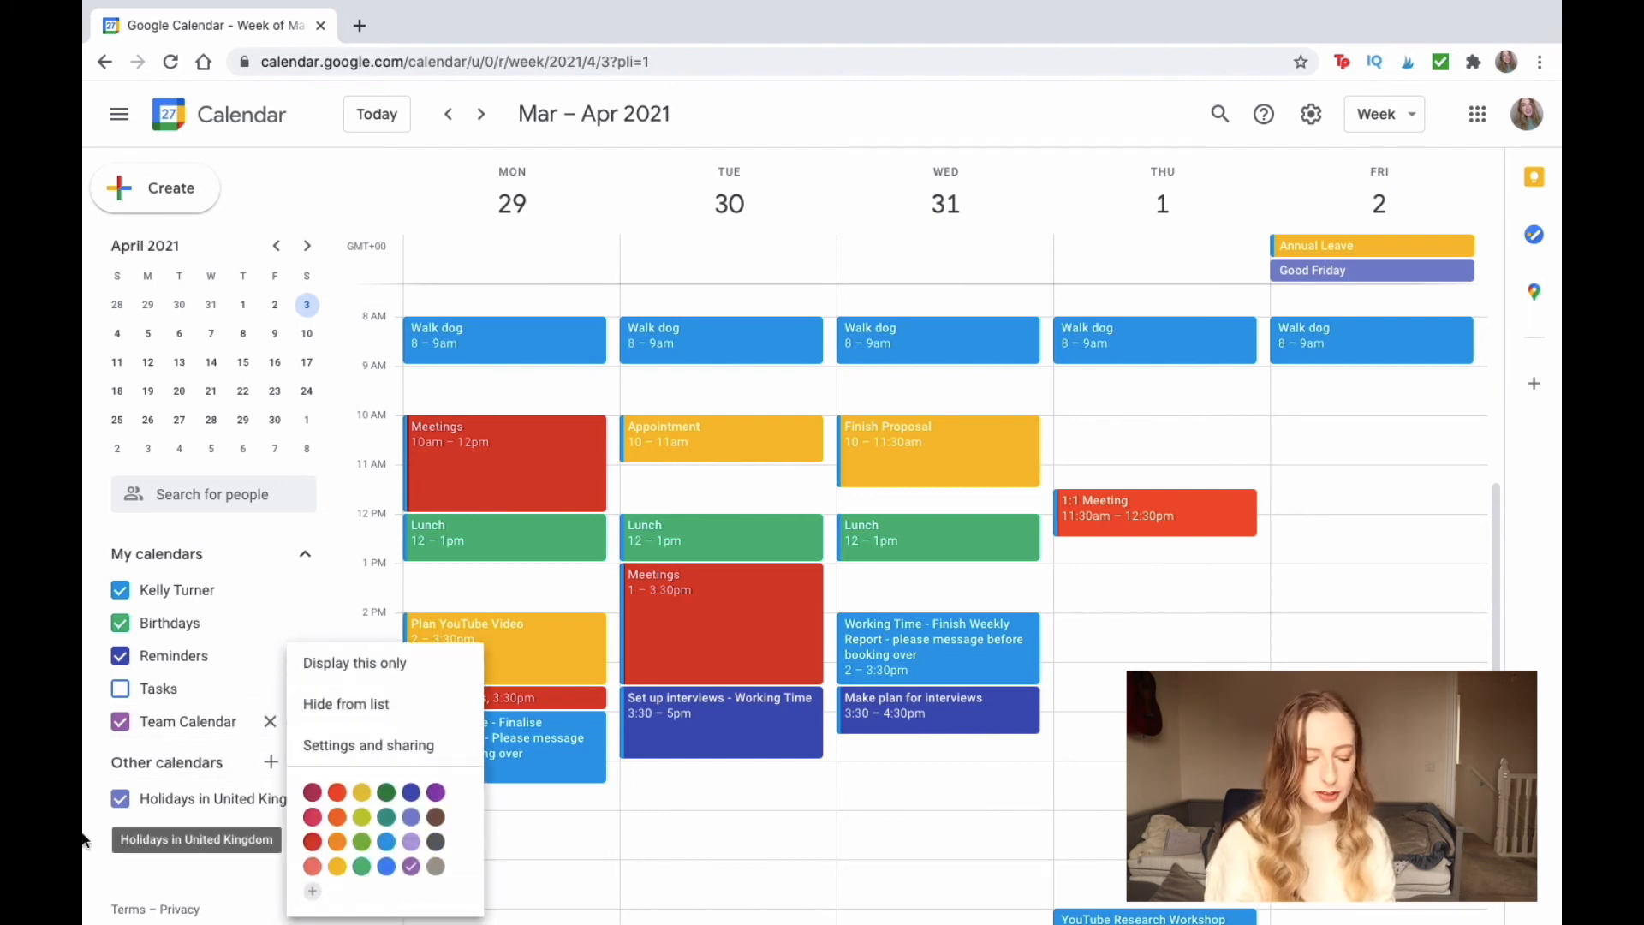
{"action": "left_click", "coordinate": [770, 125]}
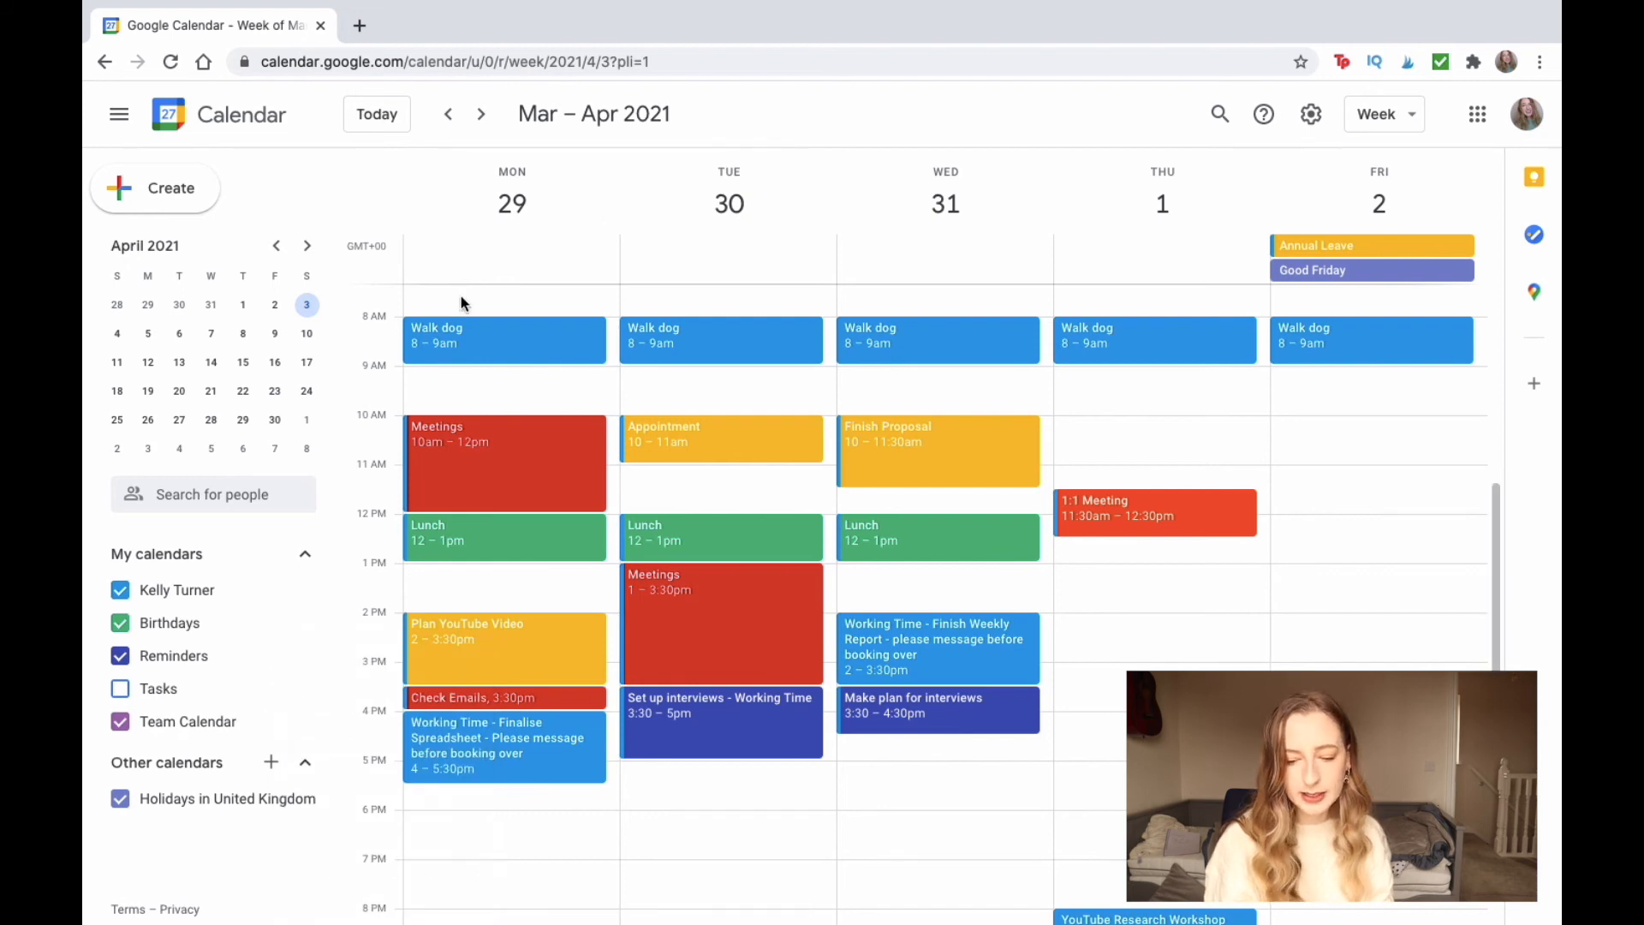
{"action": "left_click", "coordinate": [303, 723]}
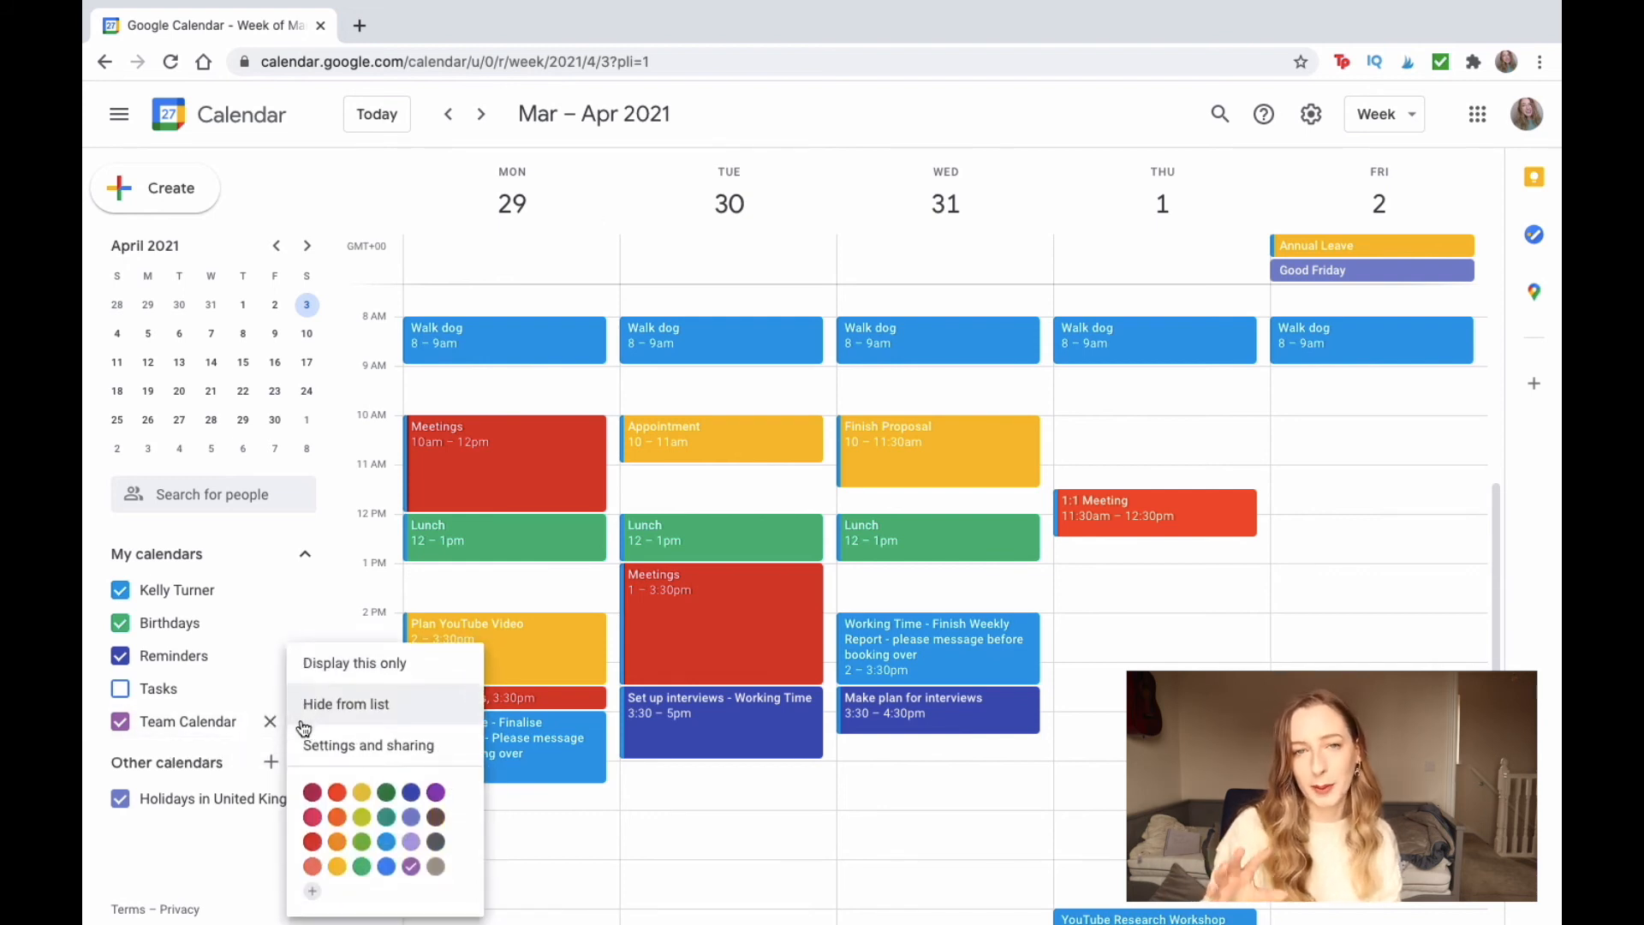
{"action": "left_click", "coordinate": [343, 746]}
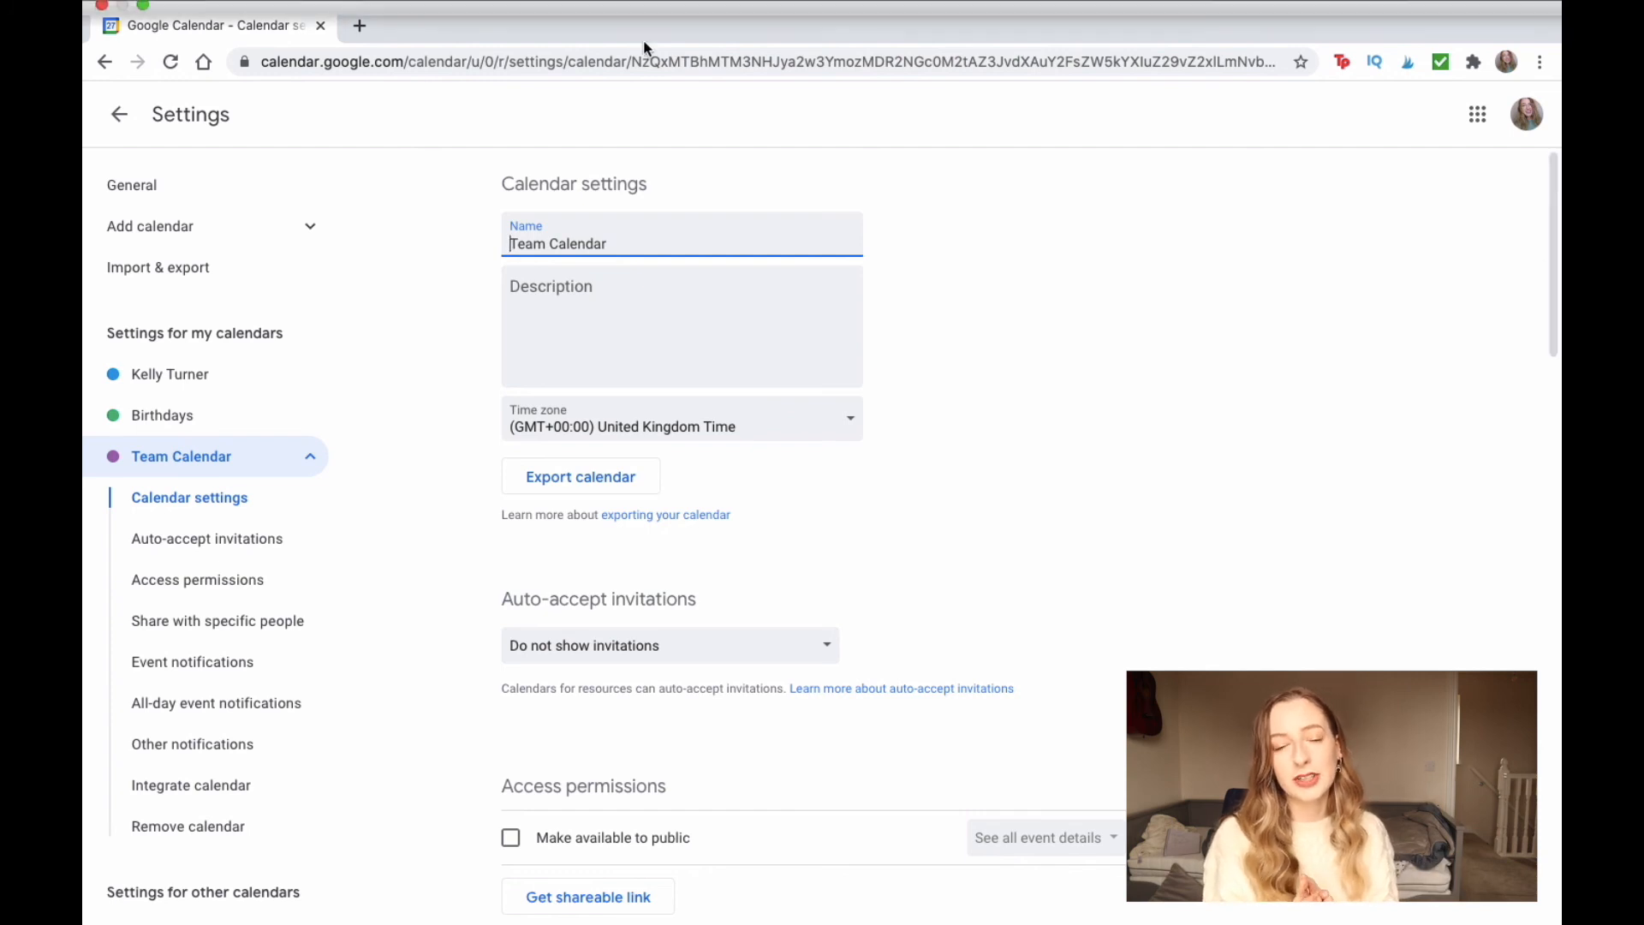
Step: Leave the Team Calendar settings for the week view and hide Team Calendar from the displayed calendars
{"action": "left_click", "coordinate": [120, 117]}
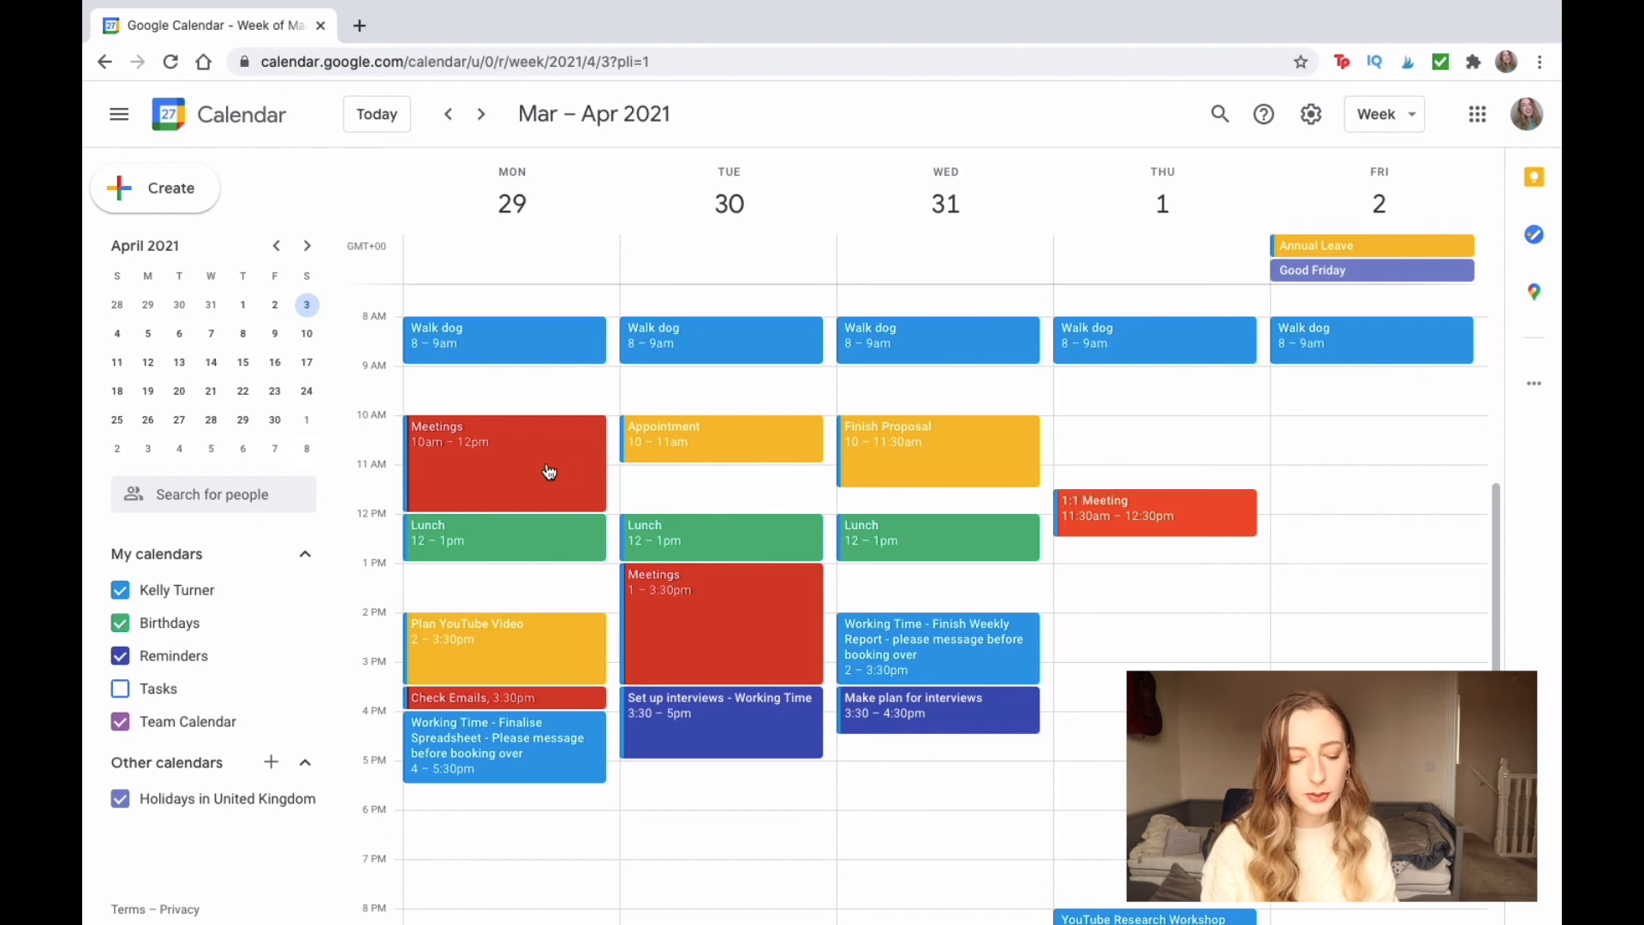
{"action": "left_click", "coordinate": [120, 724]}
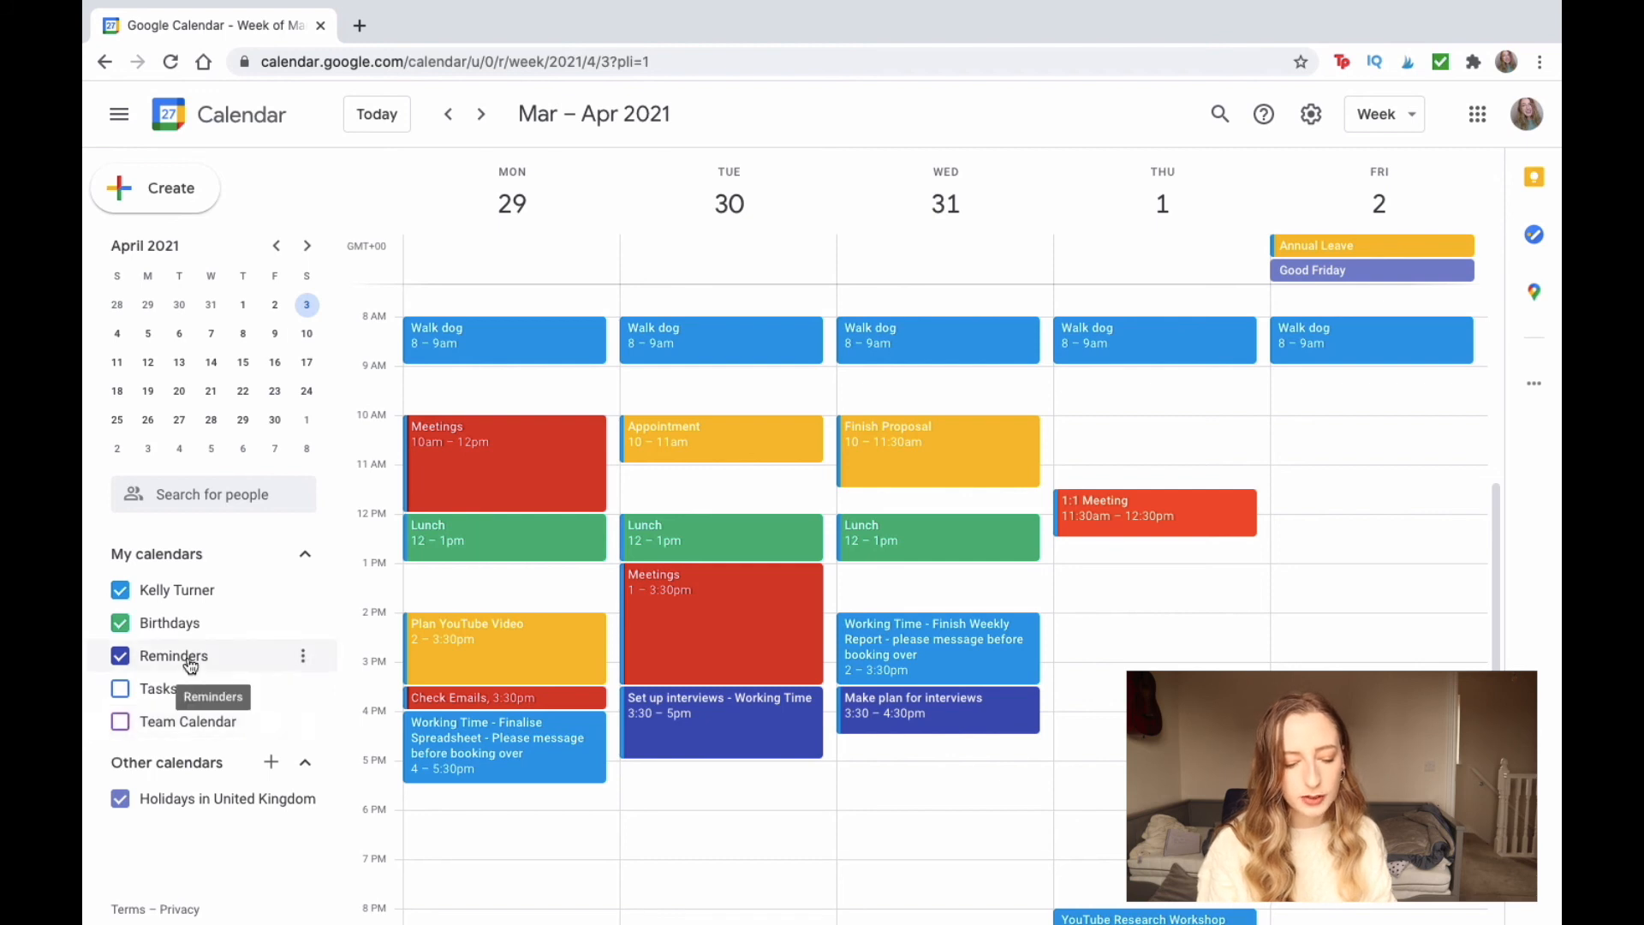
Step: Copy the Monday, March 29 10:00am – 12:00pm Meetings event to Team Calendar and save the copy
{"action": "right_click", "coordinate": [485, 460]}
{"action": "key", "text": "Escape"}
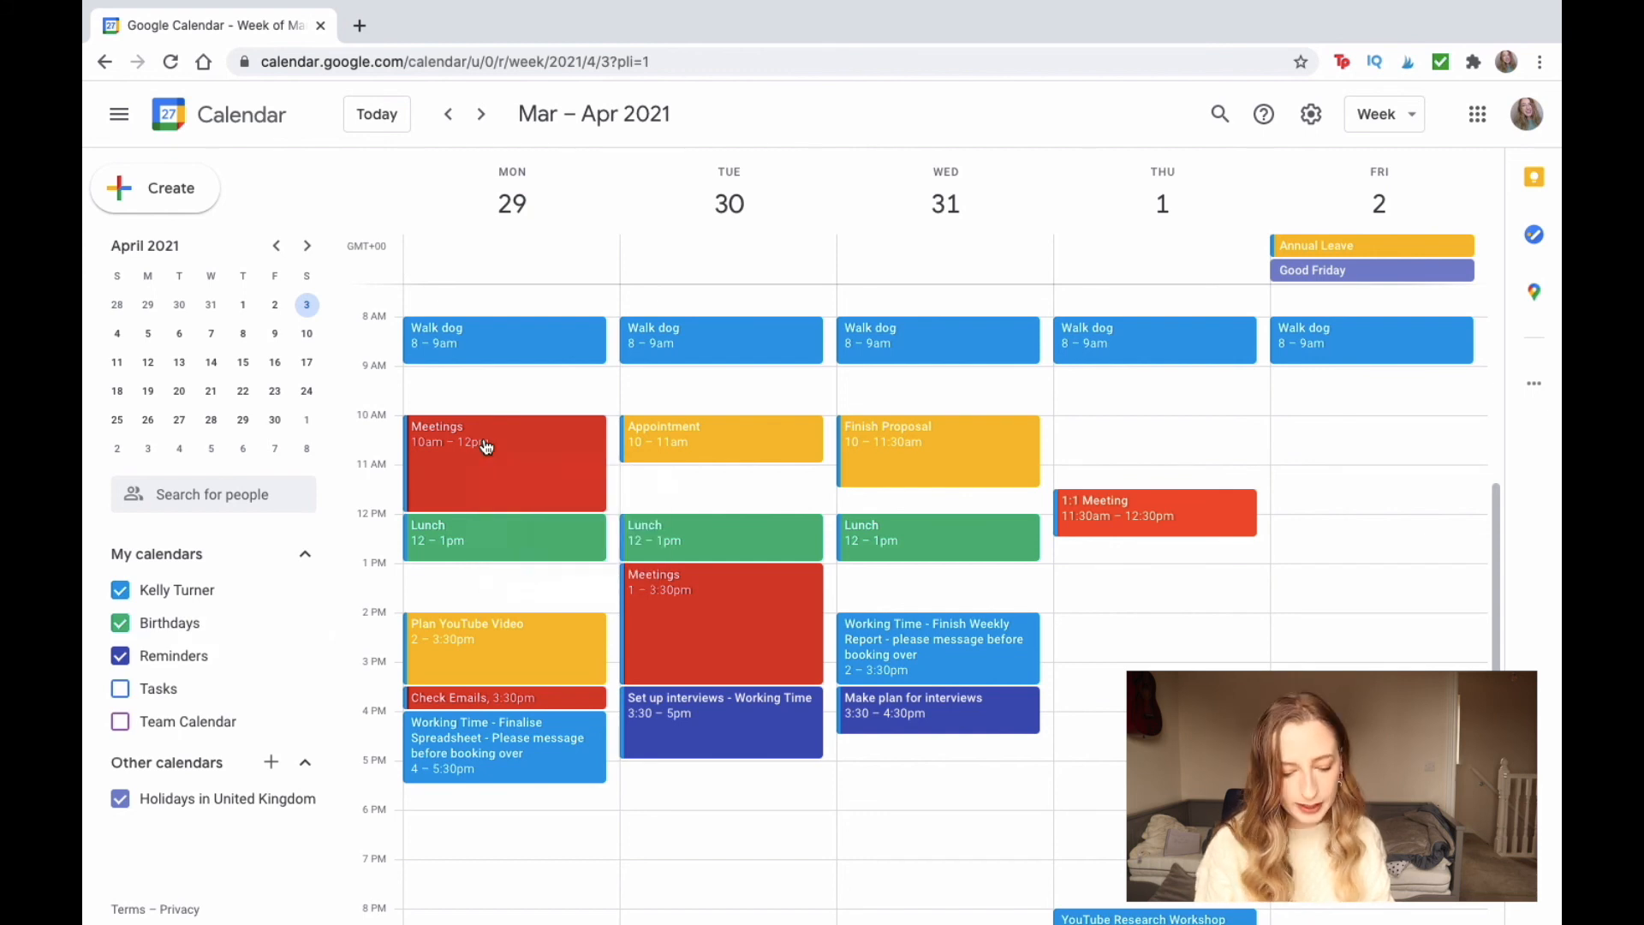
{"action": "left_click", "coordinate": [483, 440]}
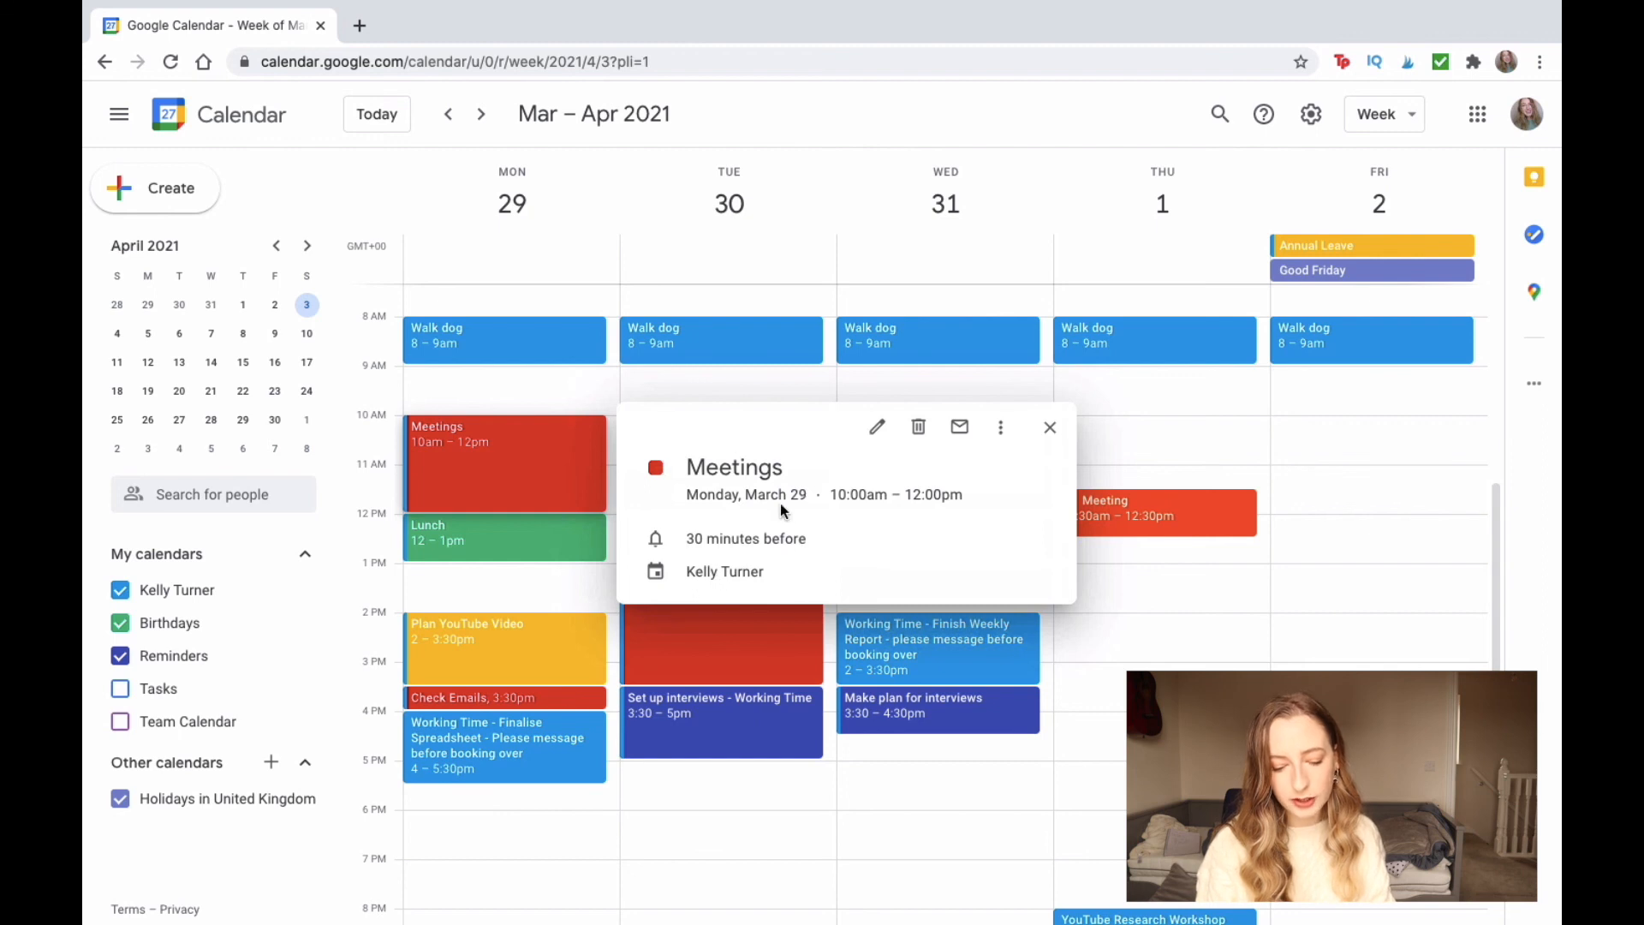
{"action": "left_click", "coordinate": [1003, 433]}
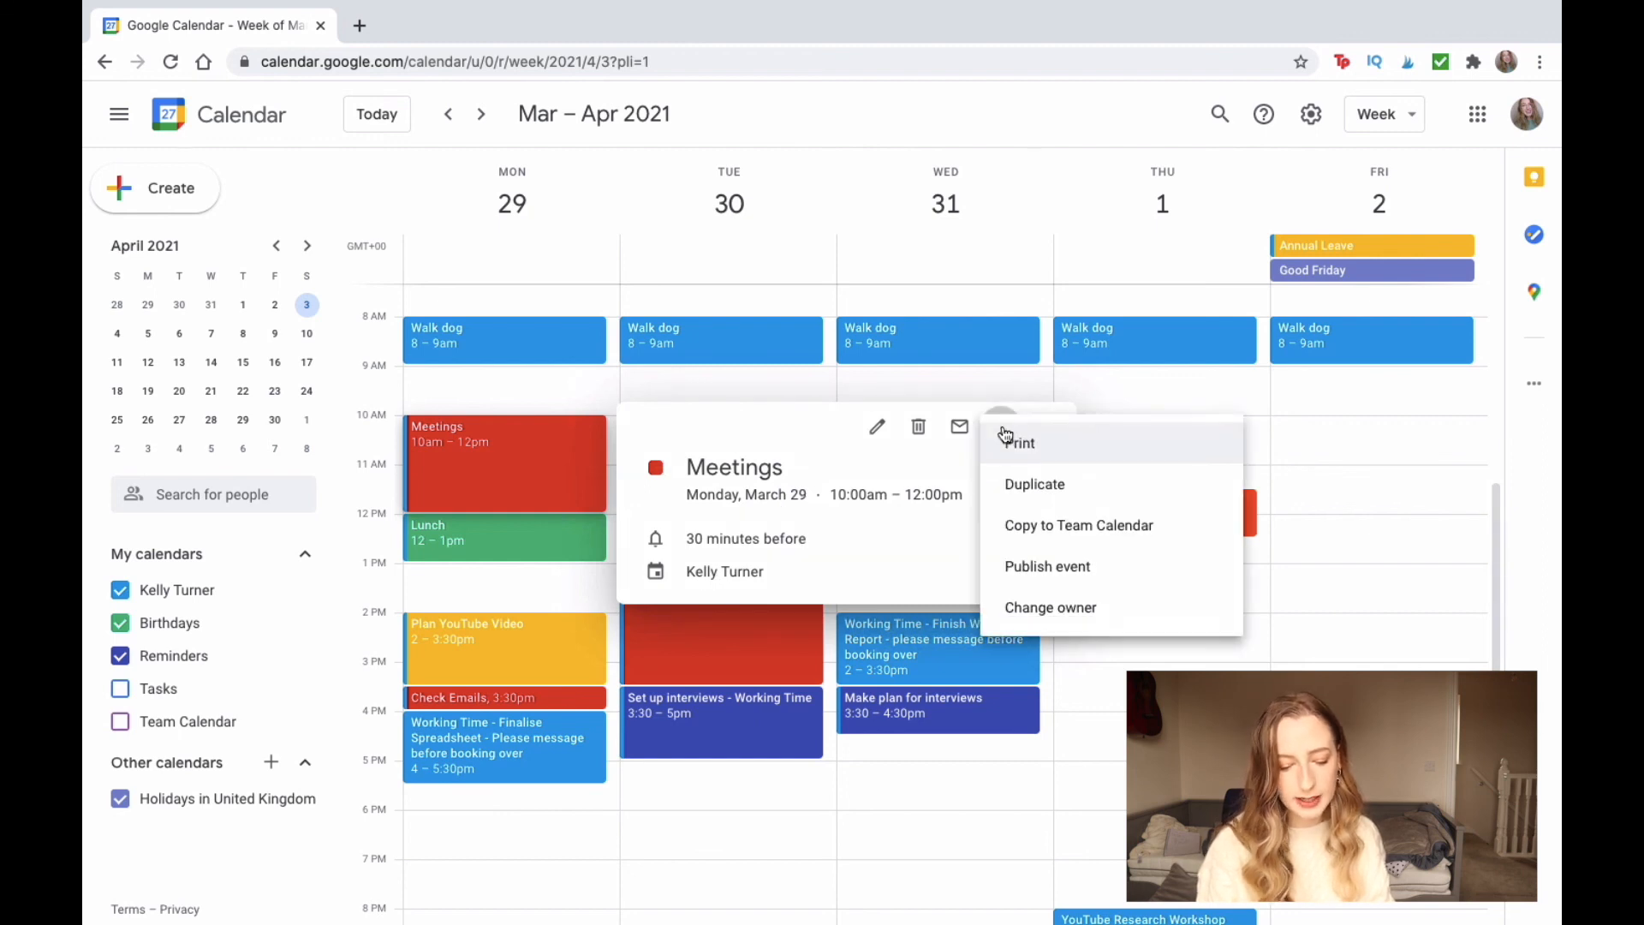
{"action": "left_click", "coordinate": [1042, 531]}
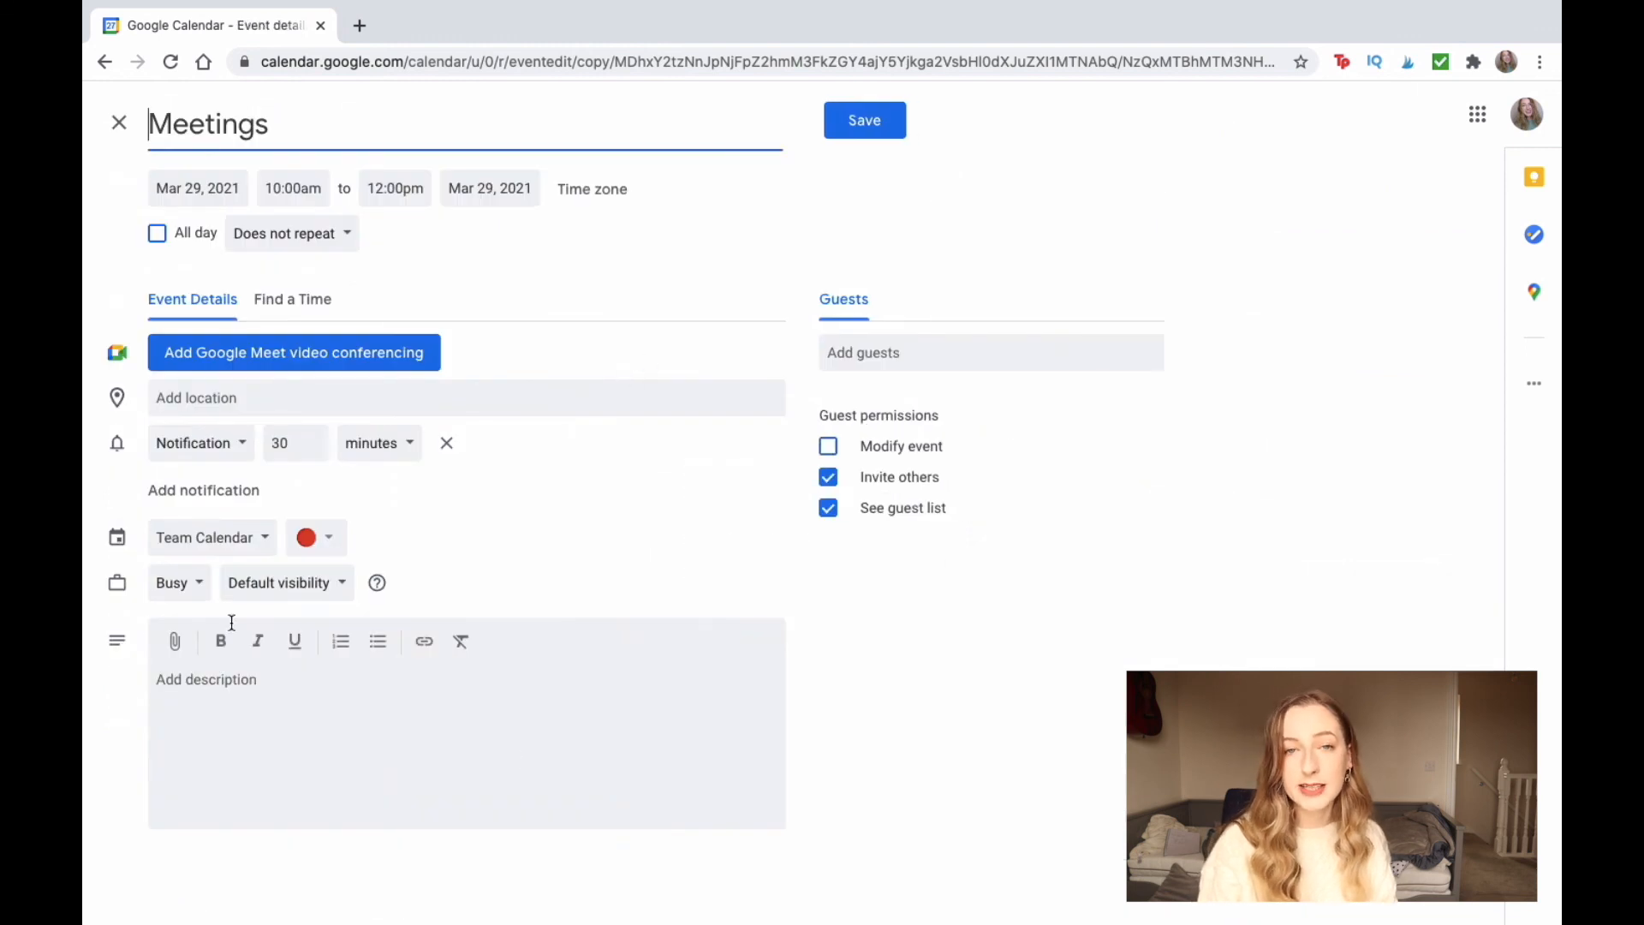
{"action": "left_click", "coordinate": [861, 124]}
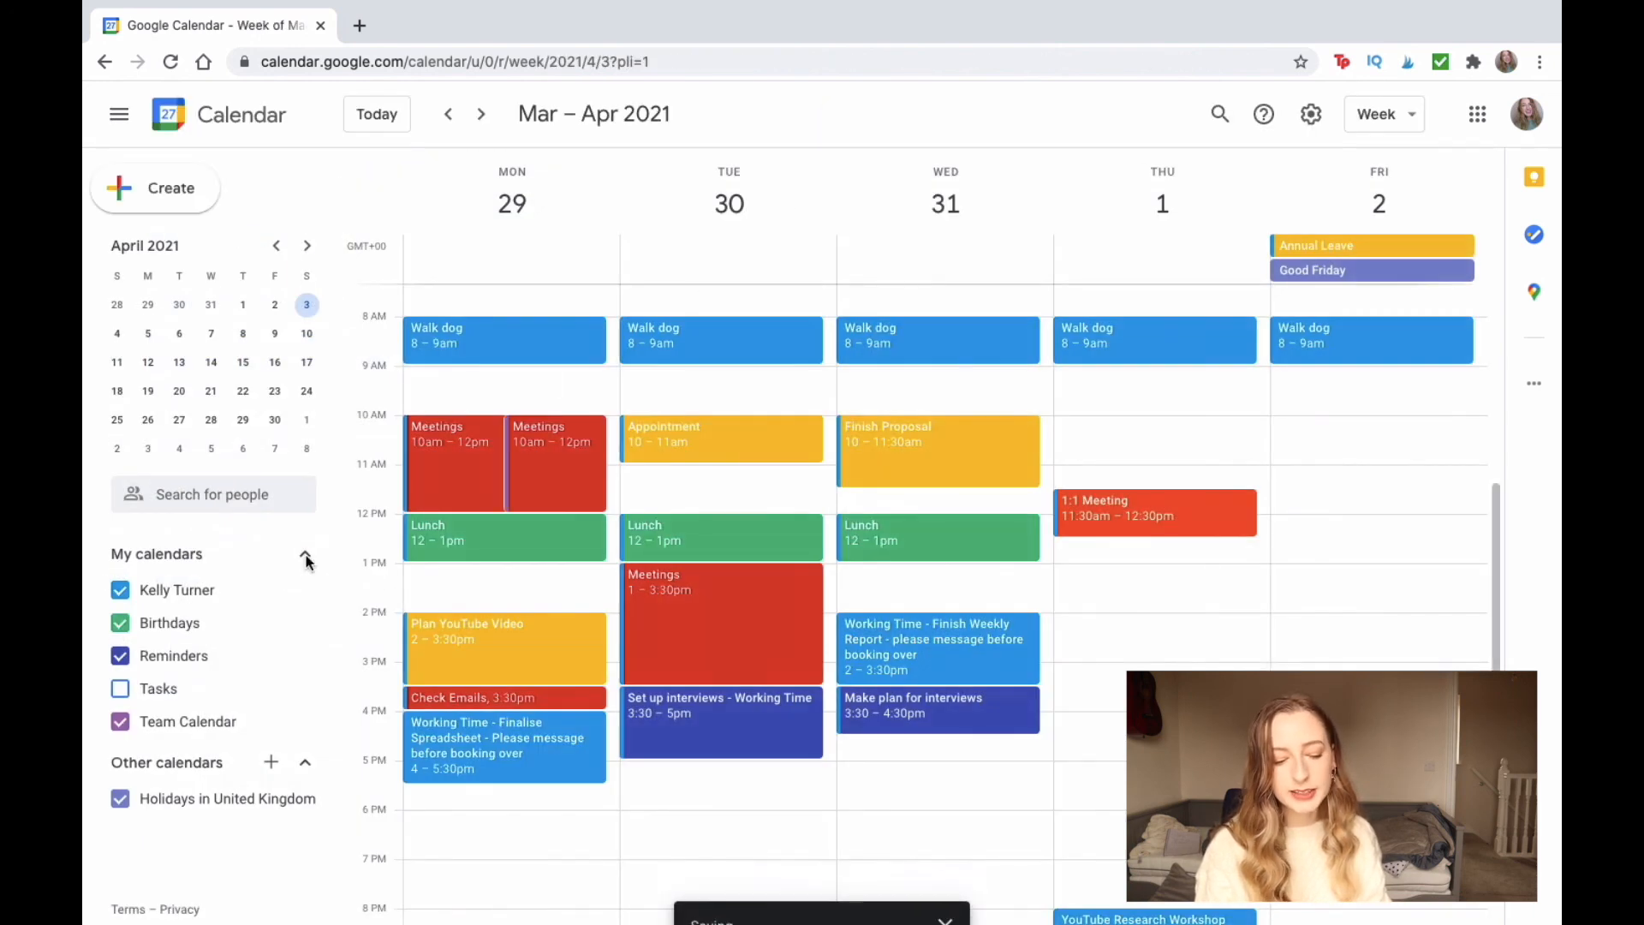